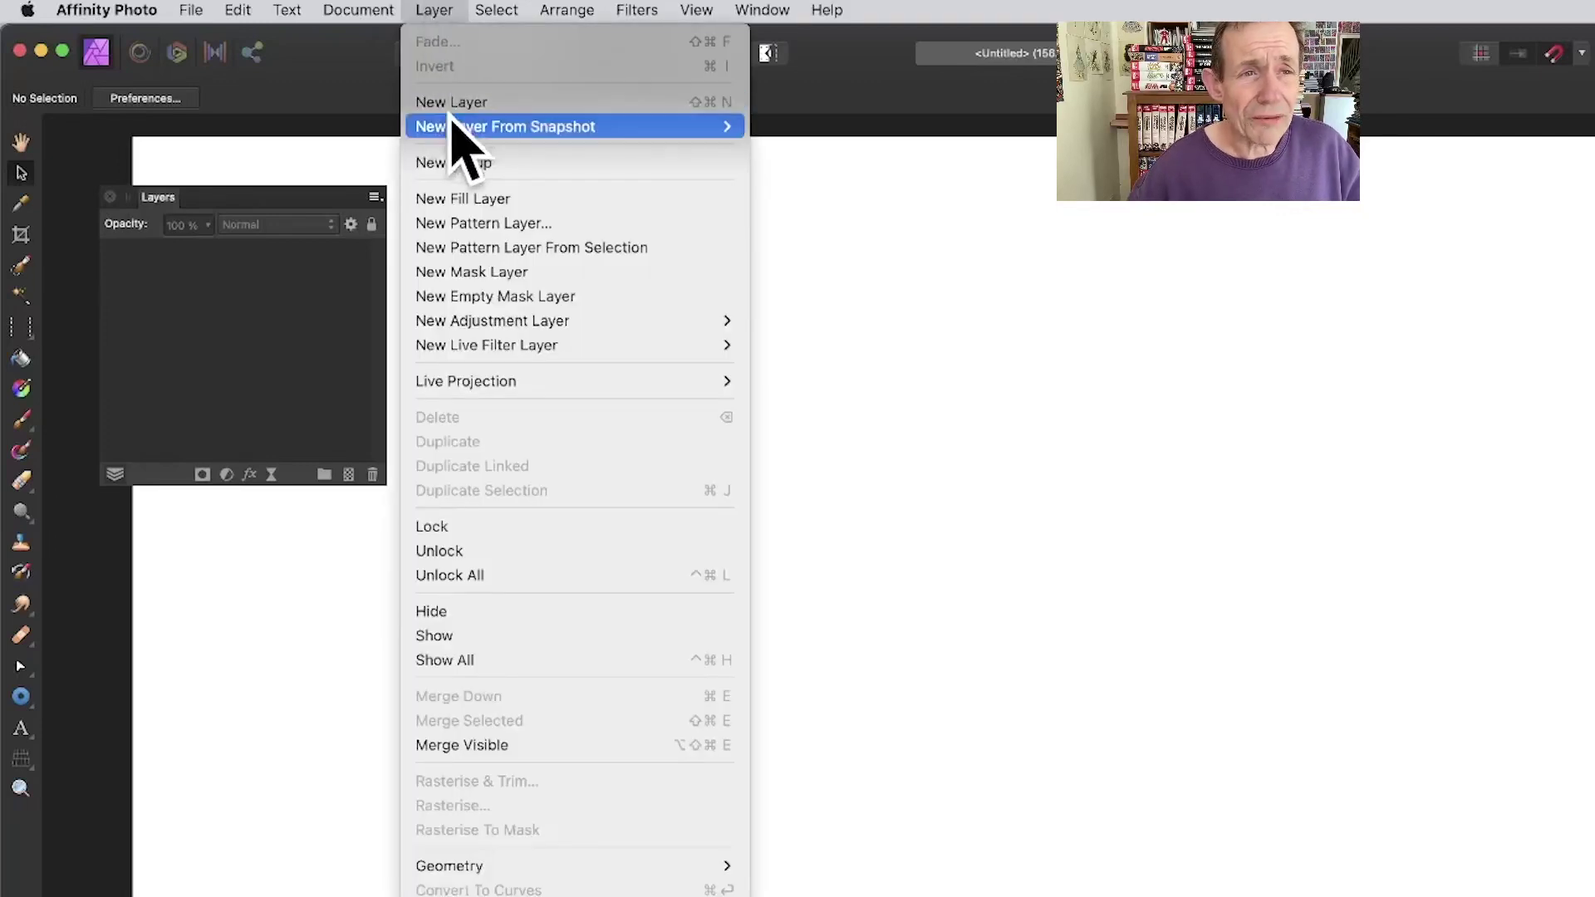
Step: Add a new pixel layer and fill it with a diagonal white-to-black linear gradient
click(455, 103)
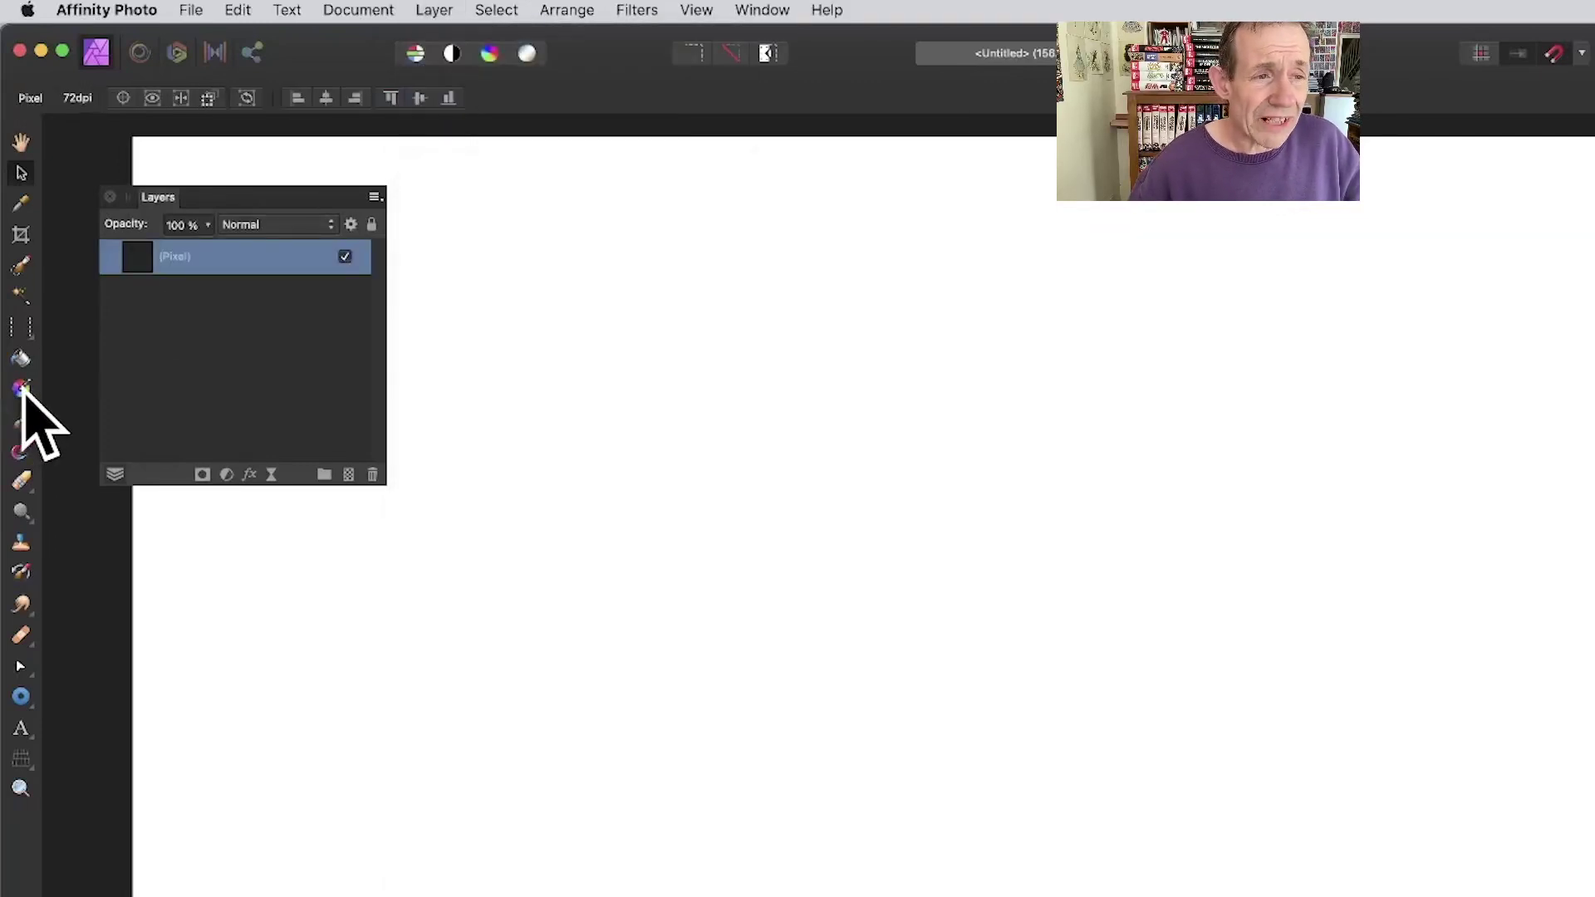
click(22, 388)
drag(503, 790, 918, 216)
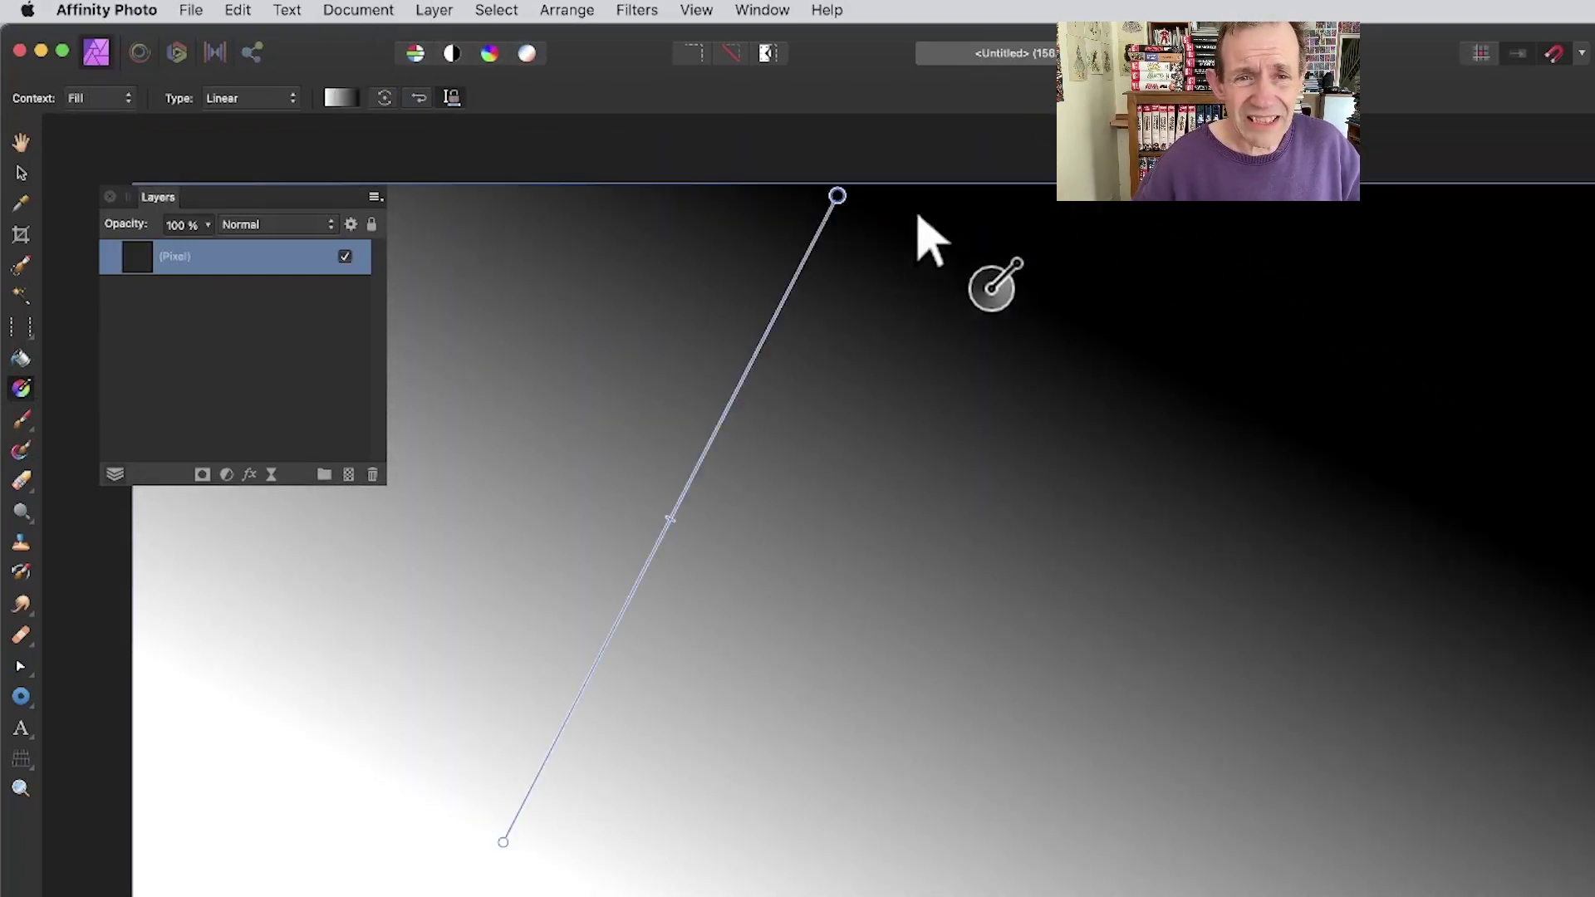
scroll(836, 399, down, 1)
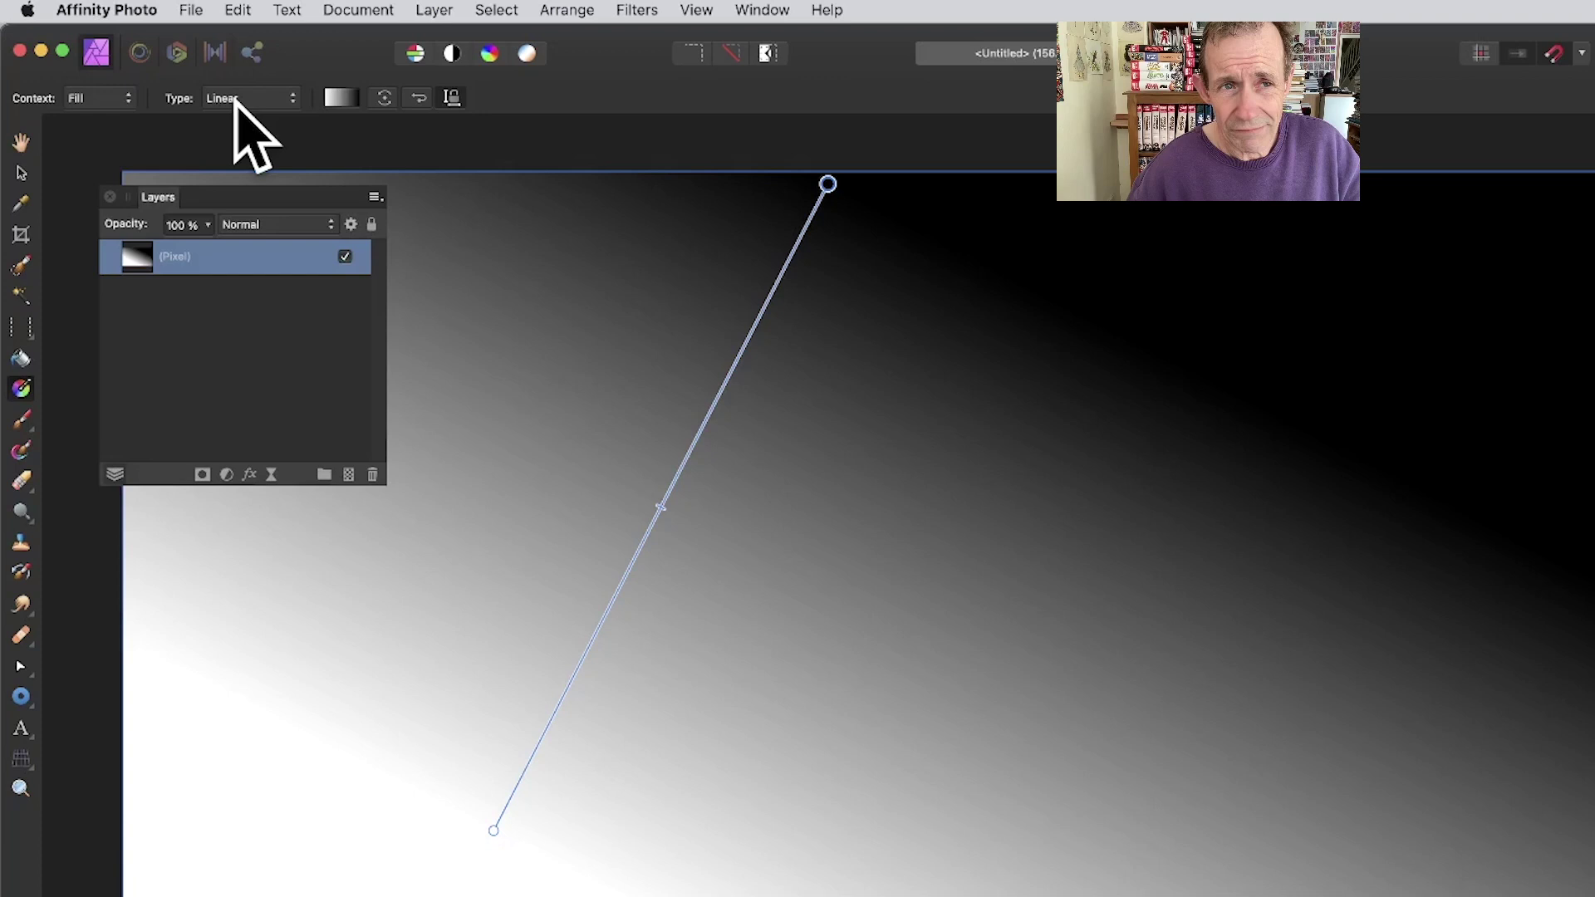
Step: Apply an Affine filter with Scale Y 25% and Mirror extend mode to the gradient
click(637, 10)
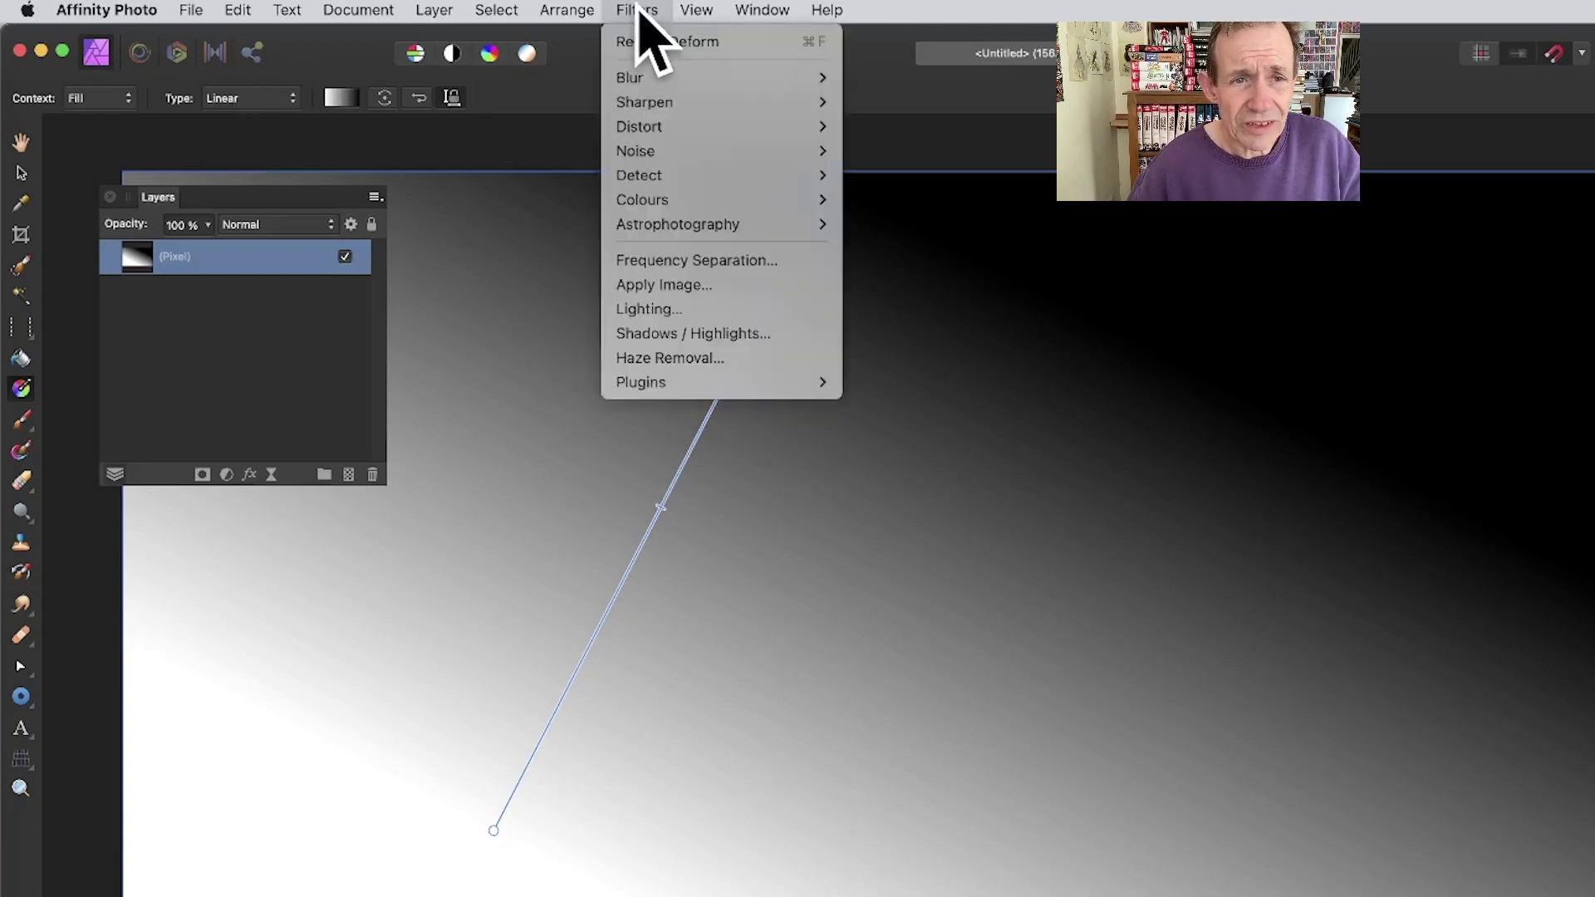
mouse_move(637, 125)
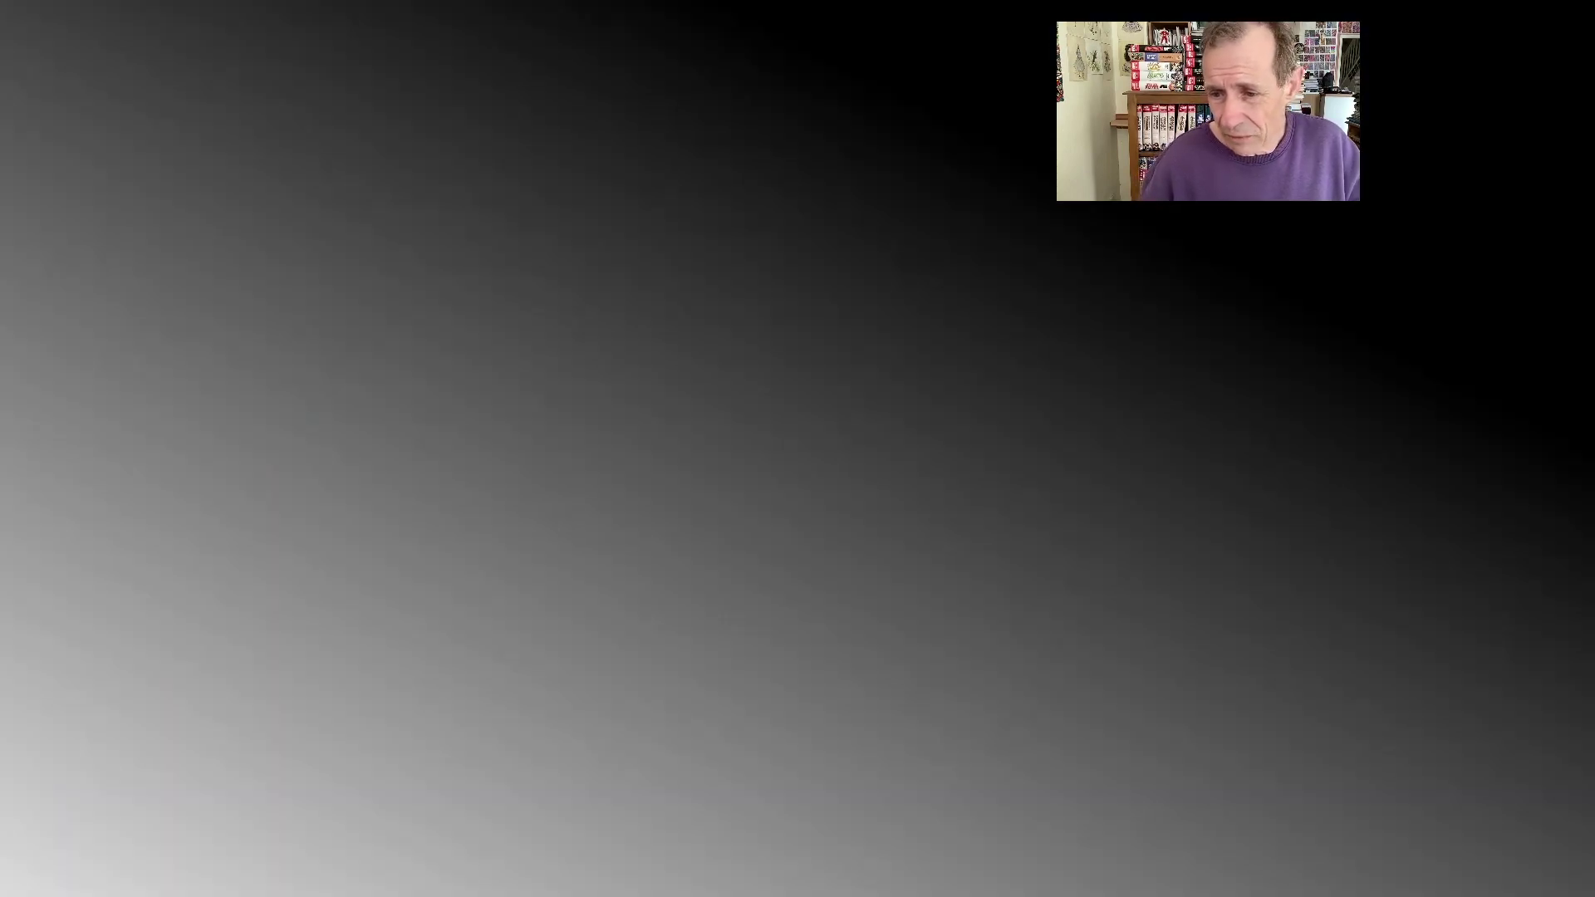
click(573, 343)
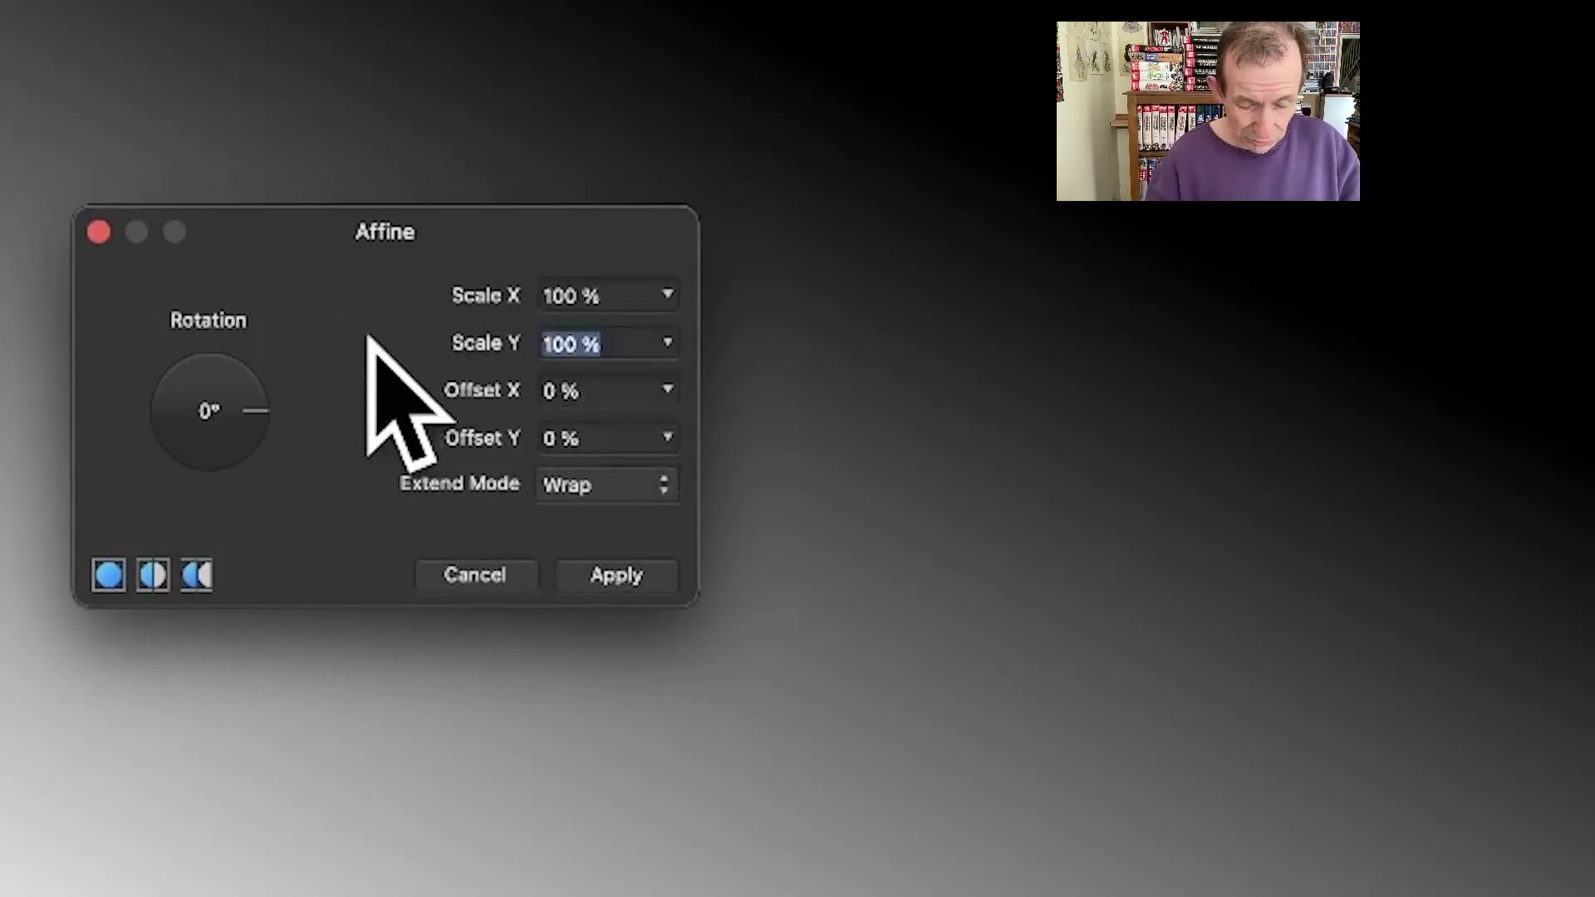
text(25)
key(Tab)
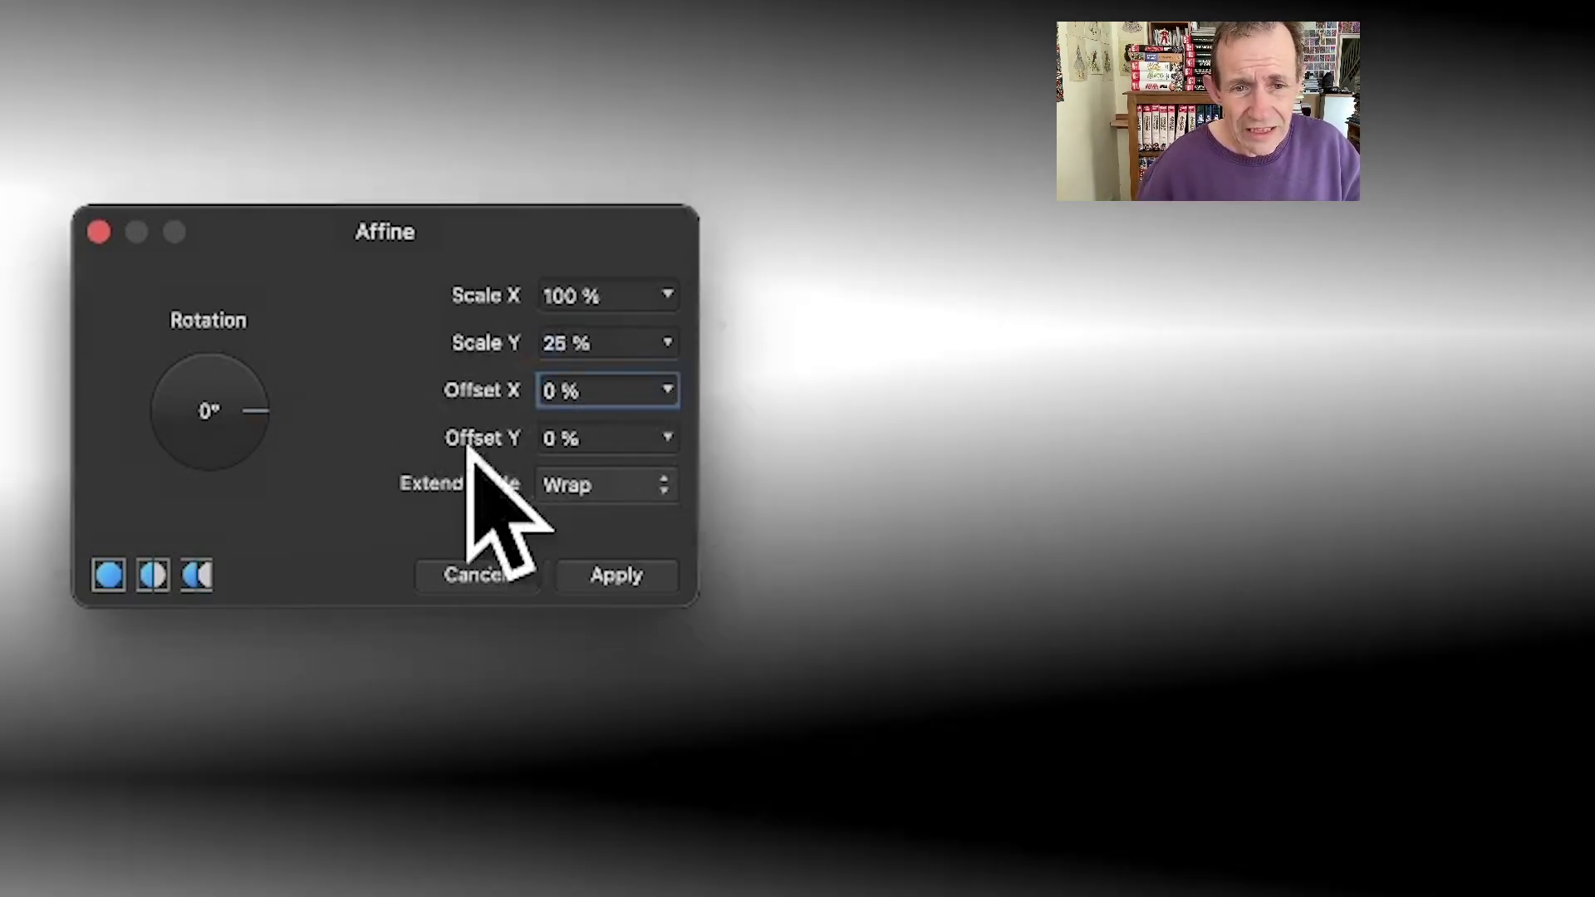
click(586, 489)
click(595, 526)
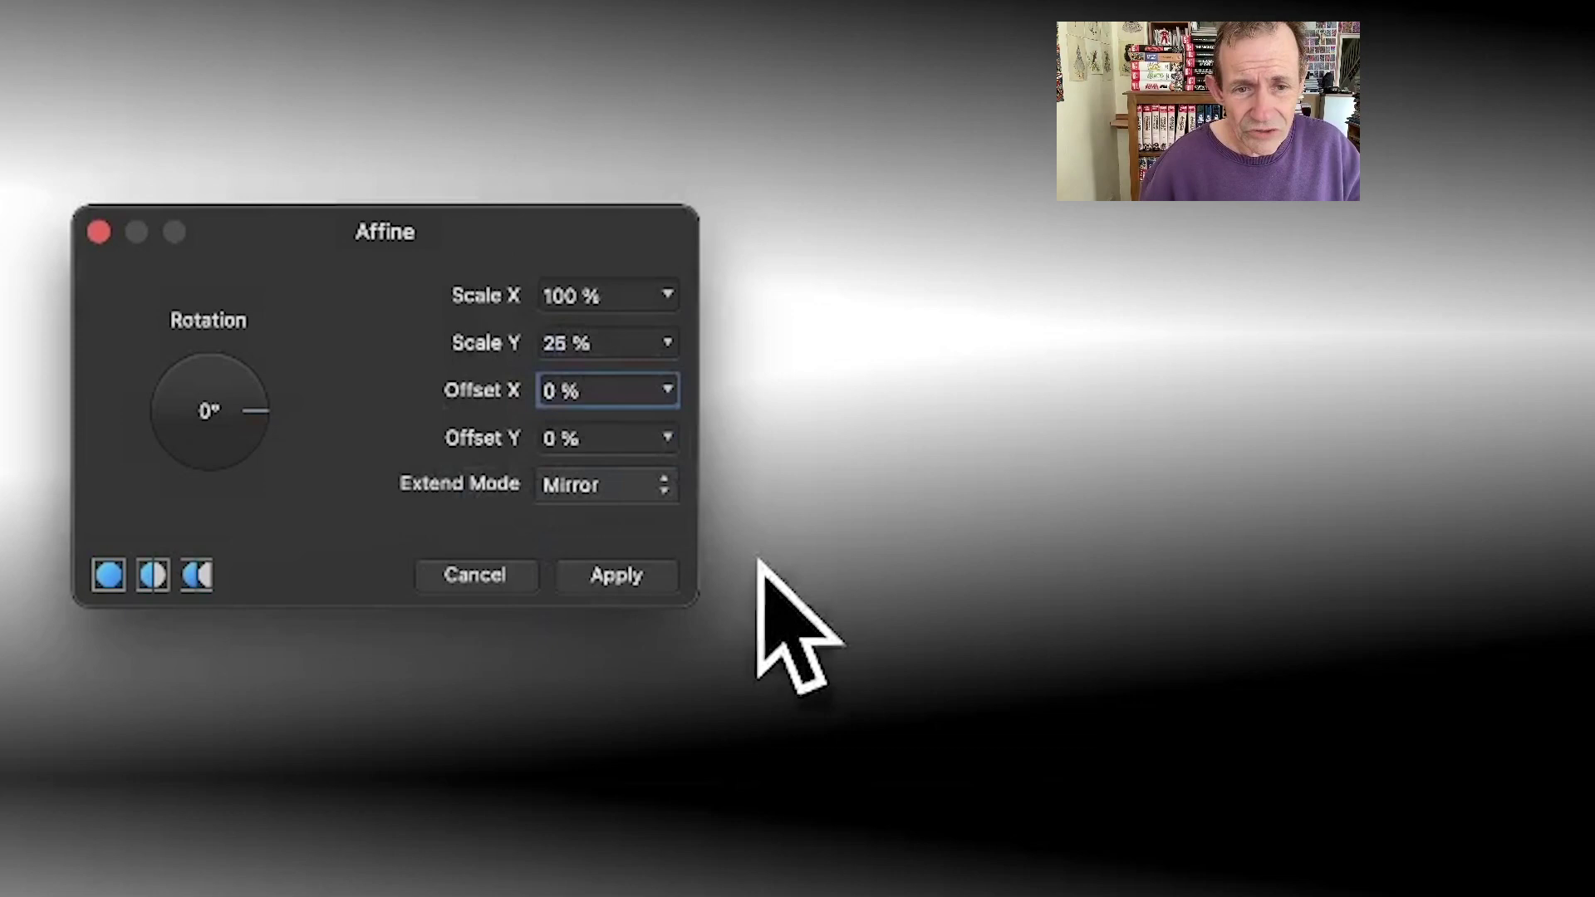
click(621, 573)
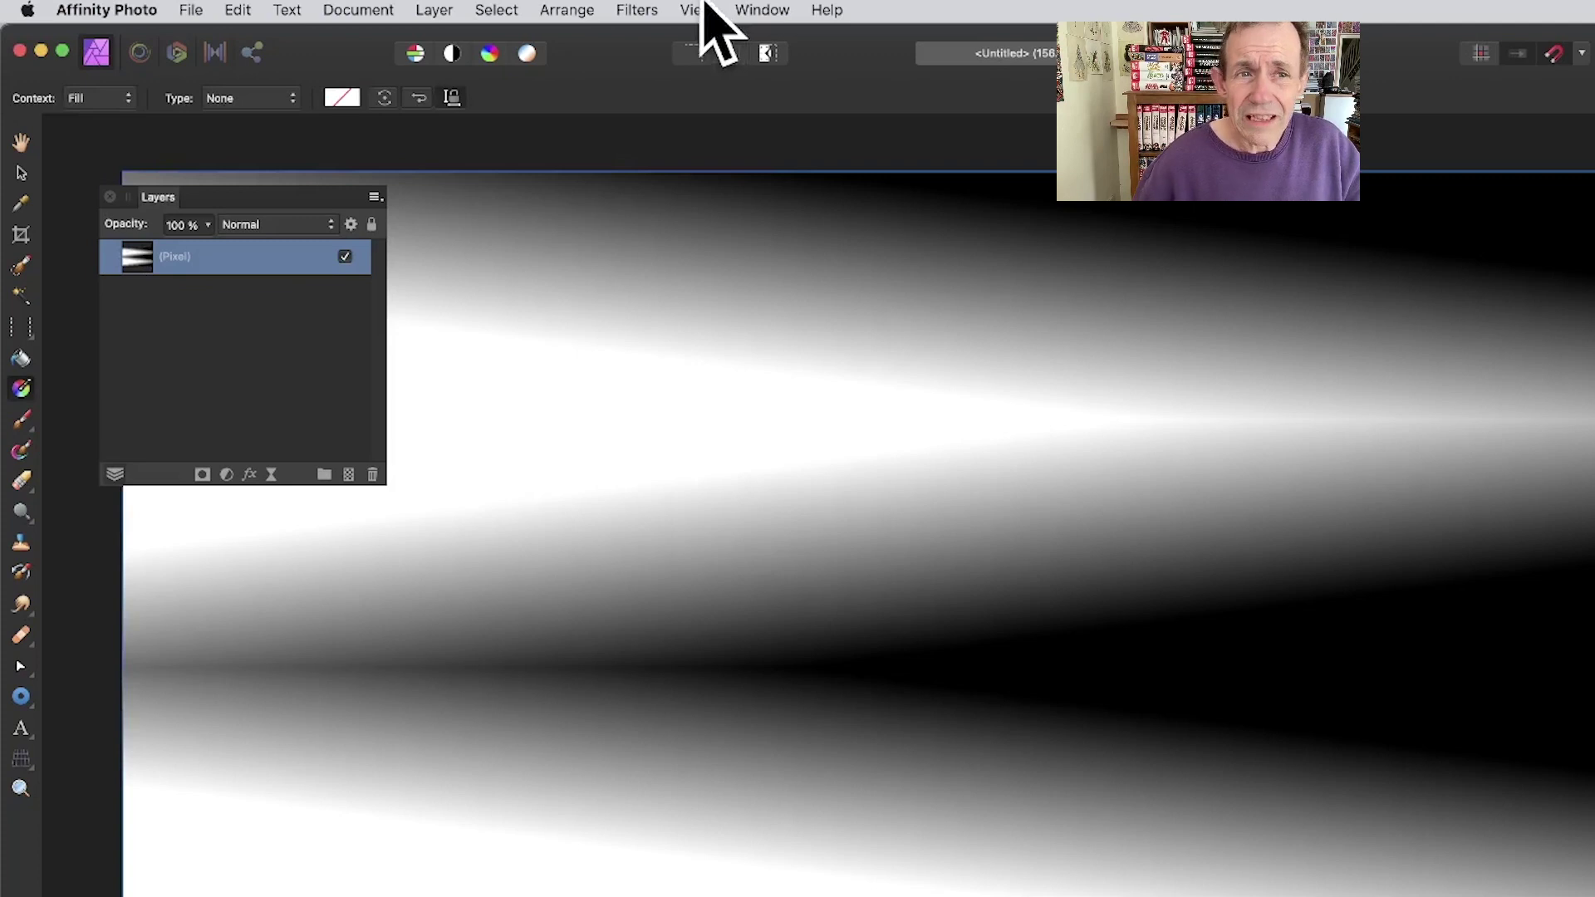
Step: Repeat the Affine filter three more times to turn the bands into fine stripes
click(636, 10)
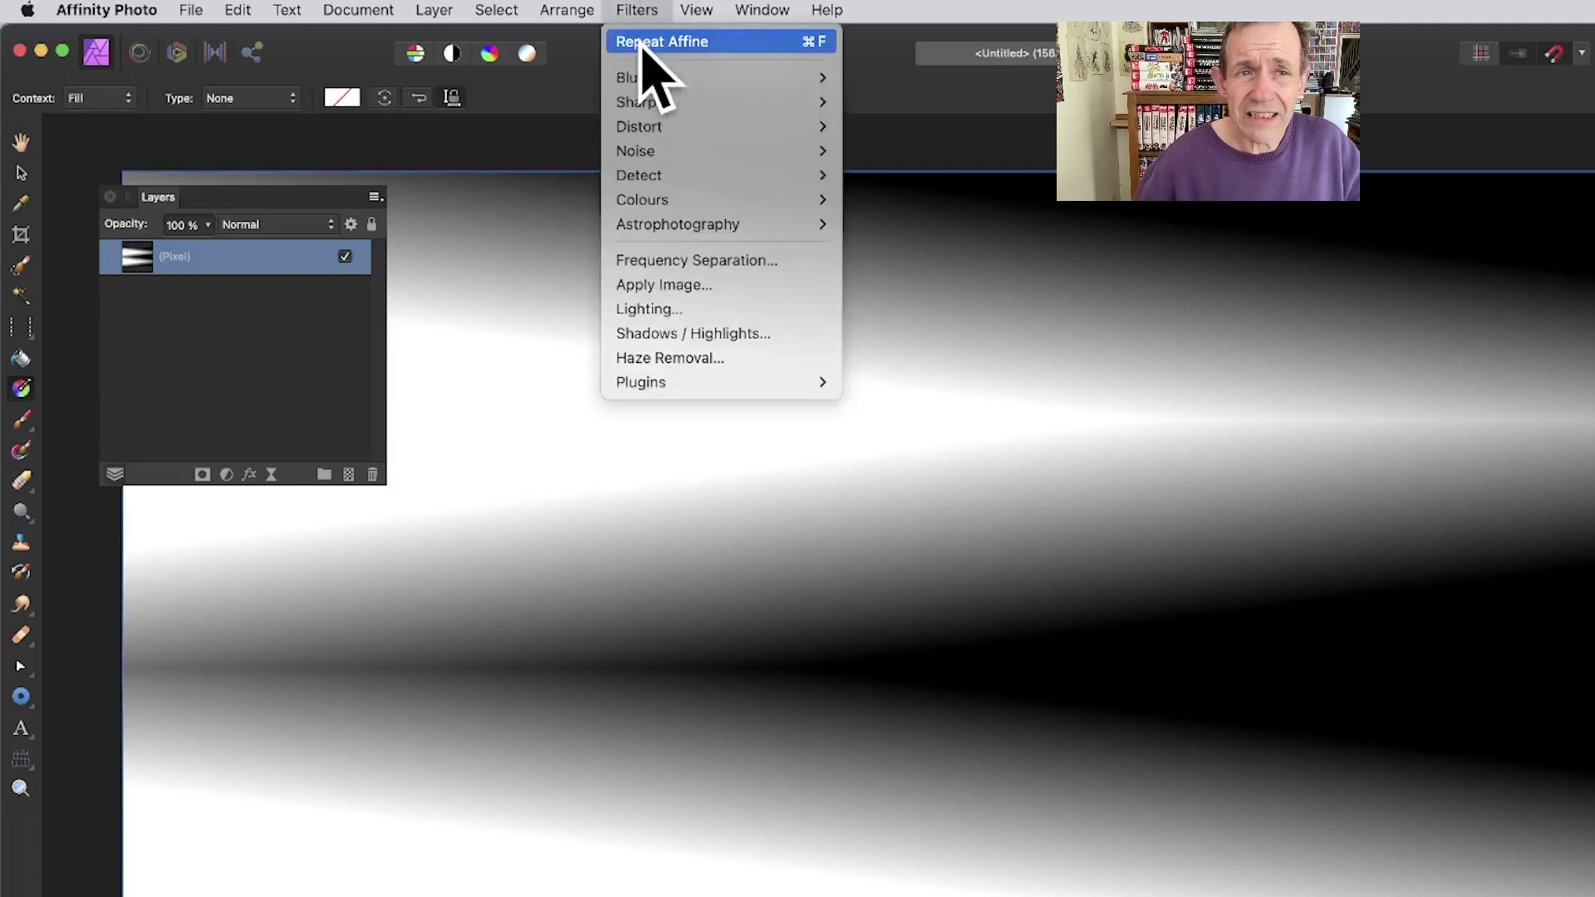
click(648, 41)
click(636, 10)
click(638, 41)
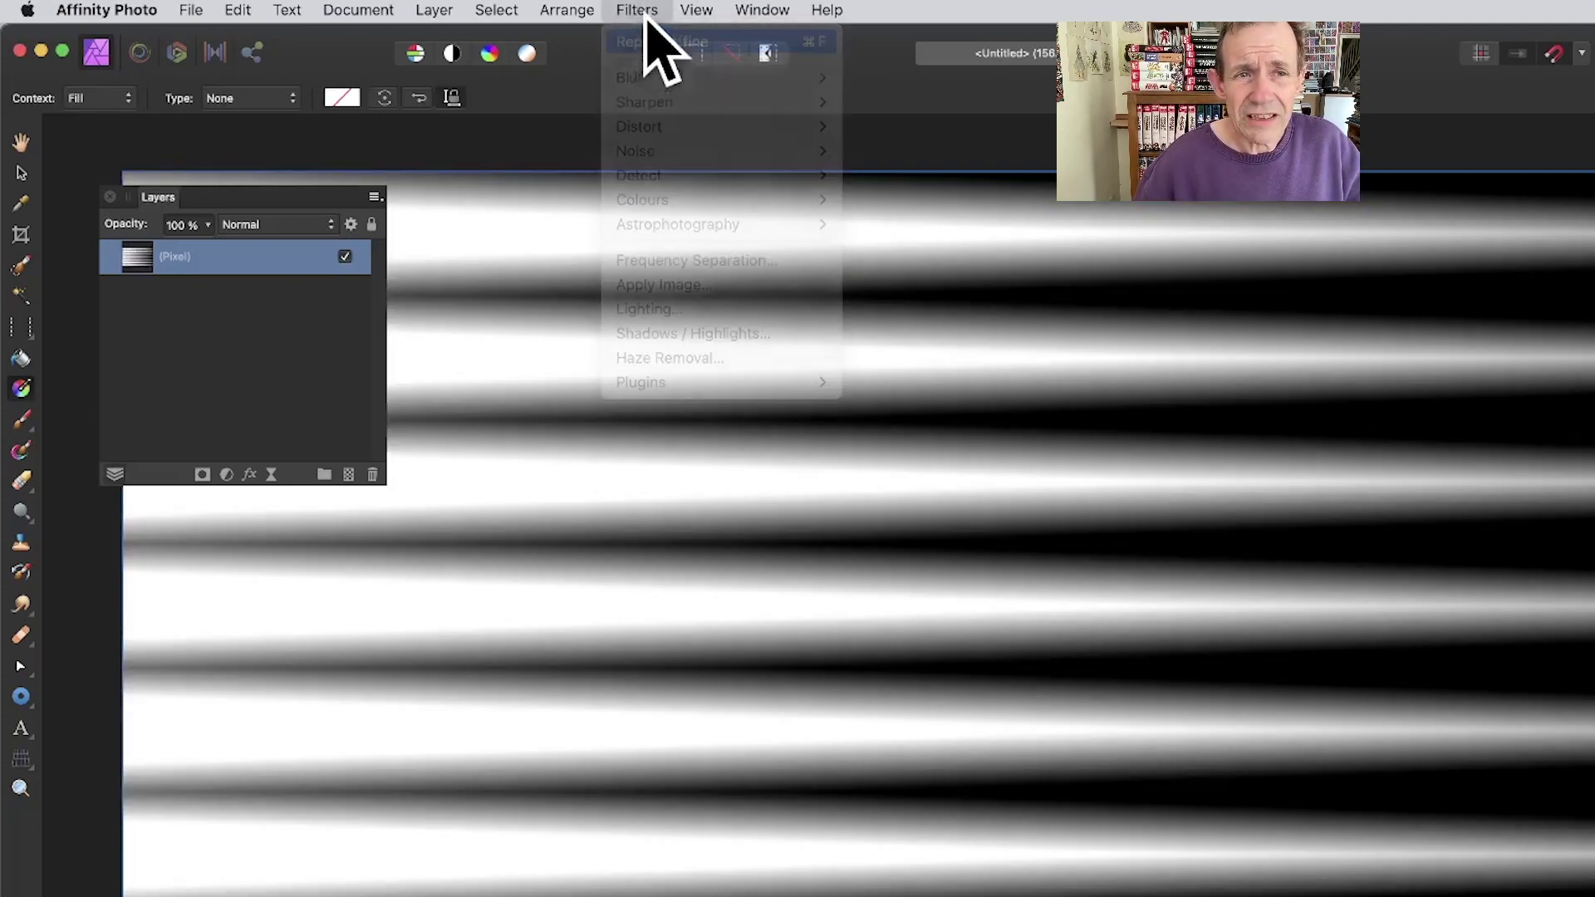
click(645, 12)
click(725, 43)
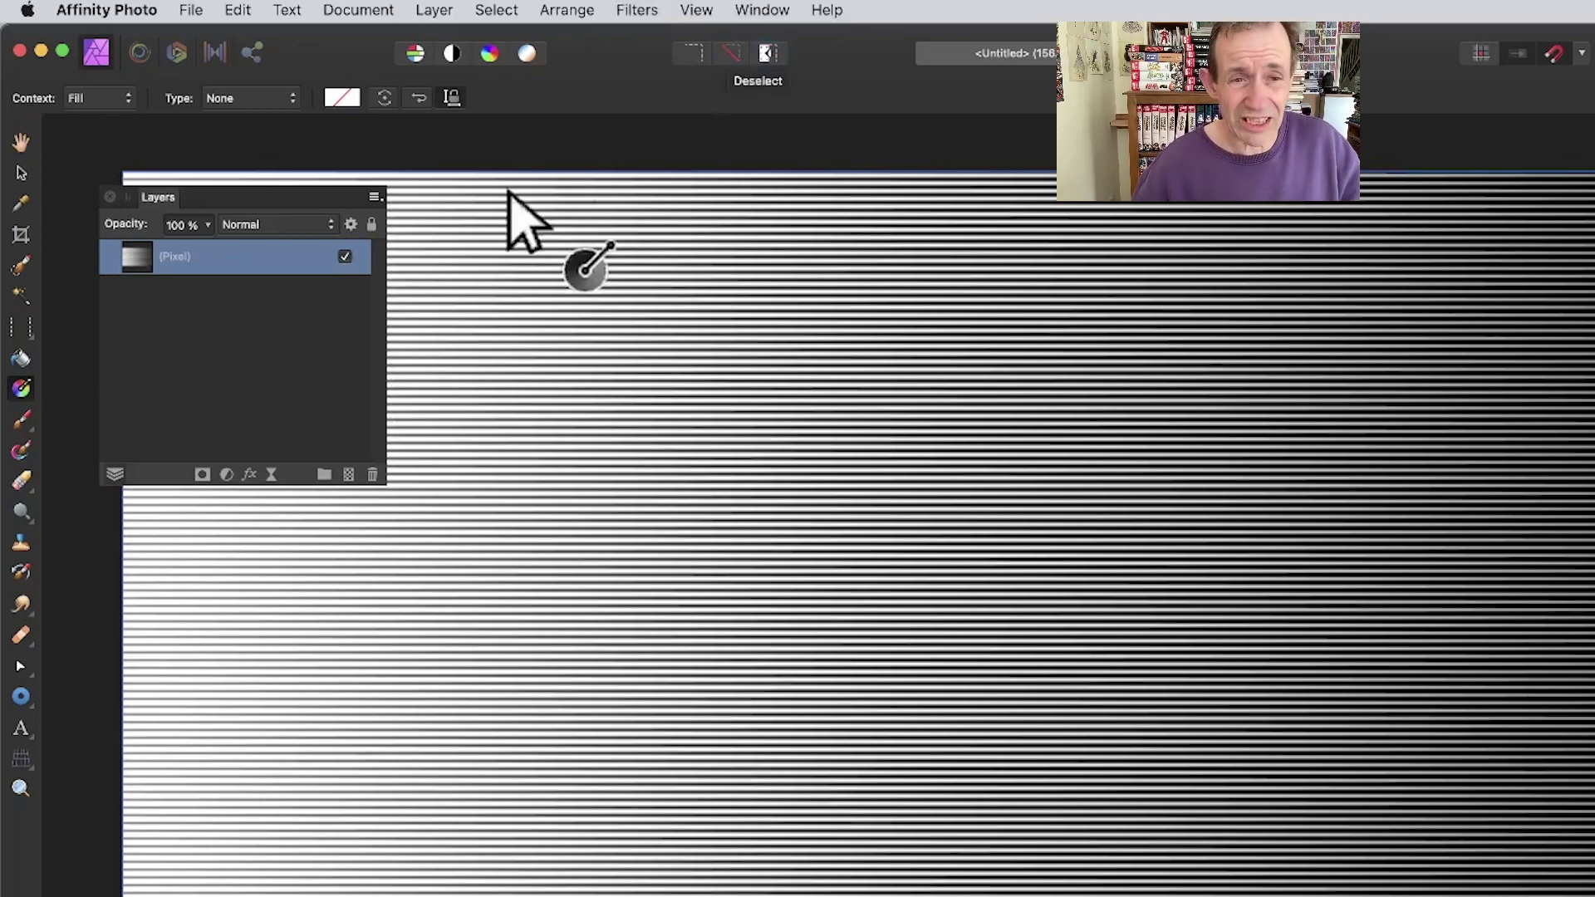
Step: Trim the striped layer by dragging its top edge down with the Move tool
click(22, 173)
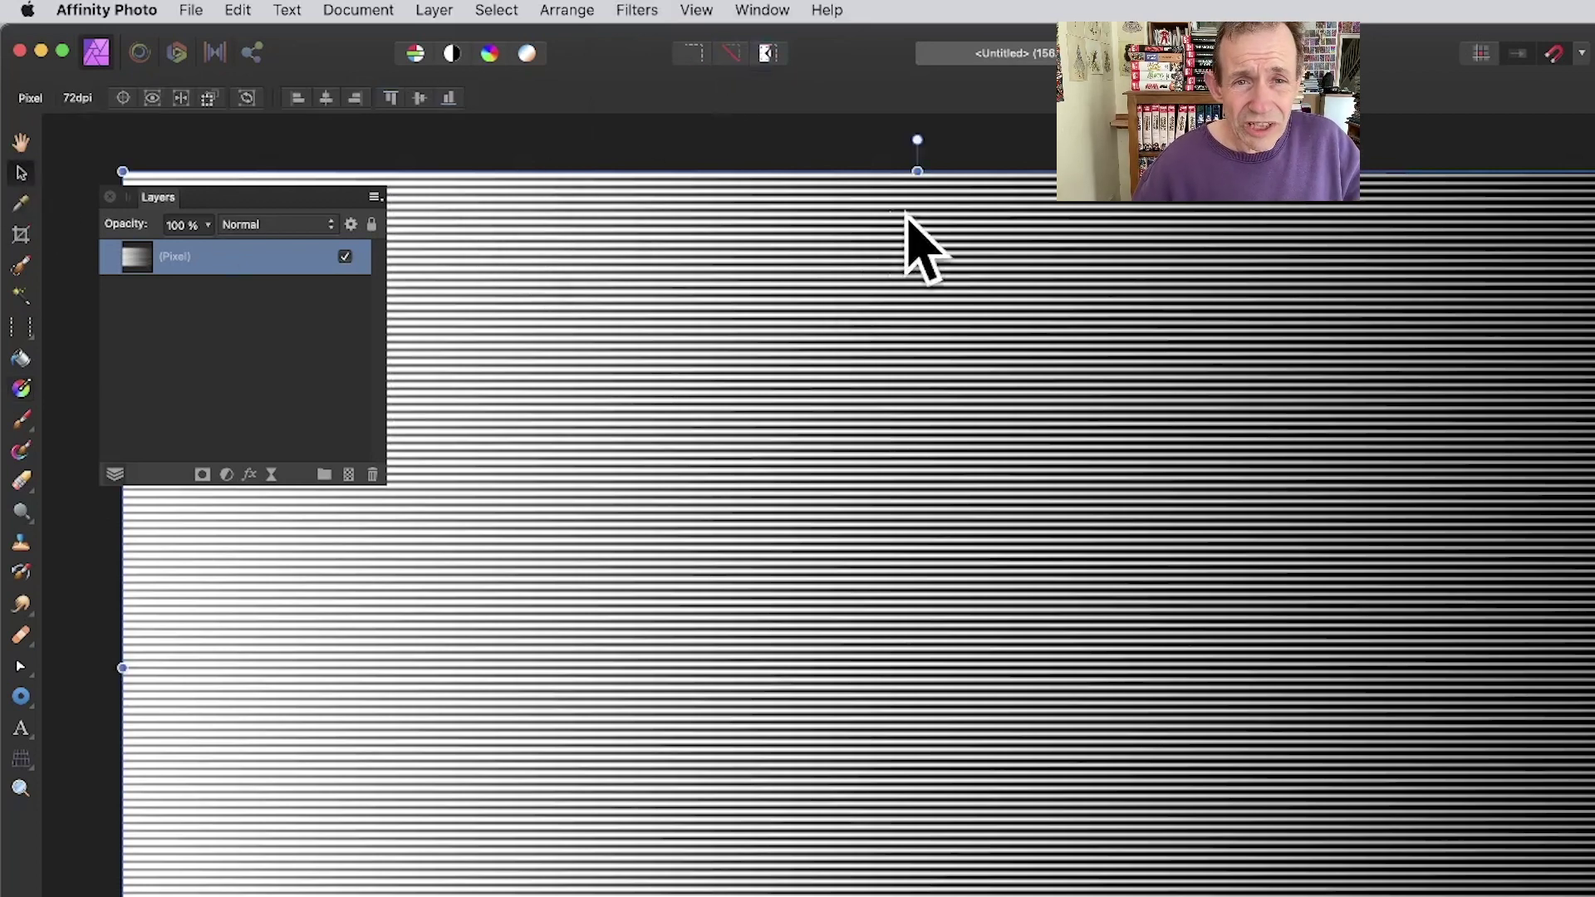
drag(917, 165, 916, 310)
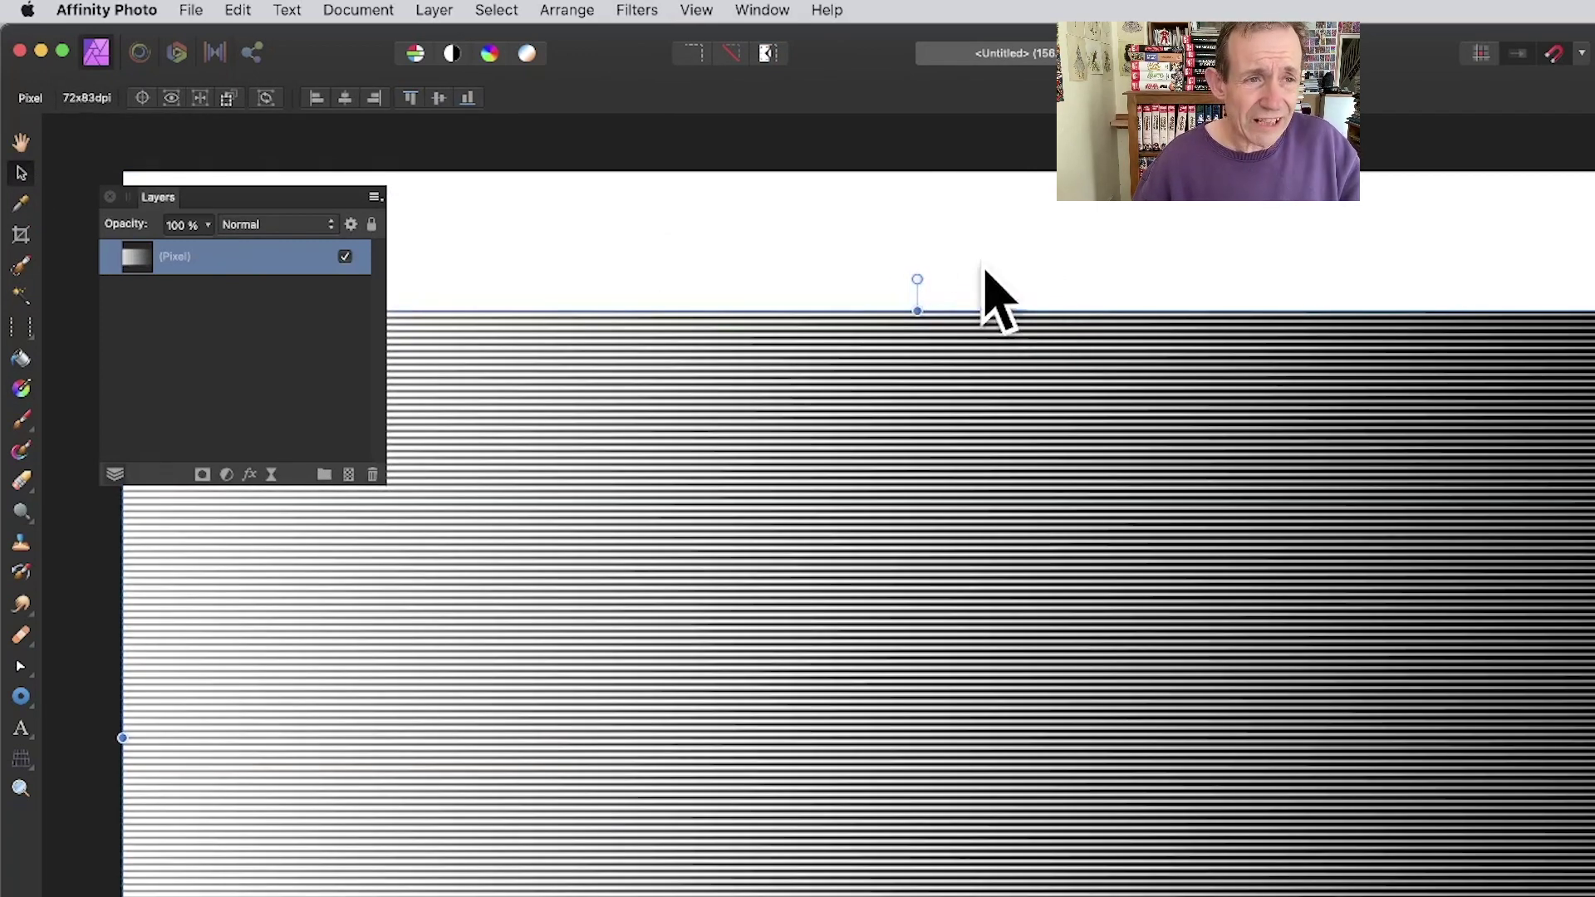
click(625, 8)
mouse_move(651, 128)
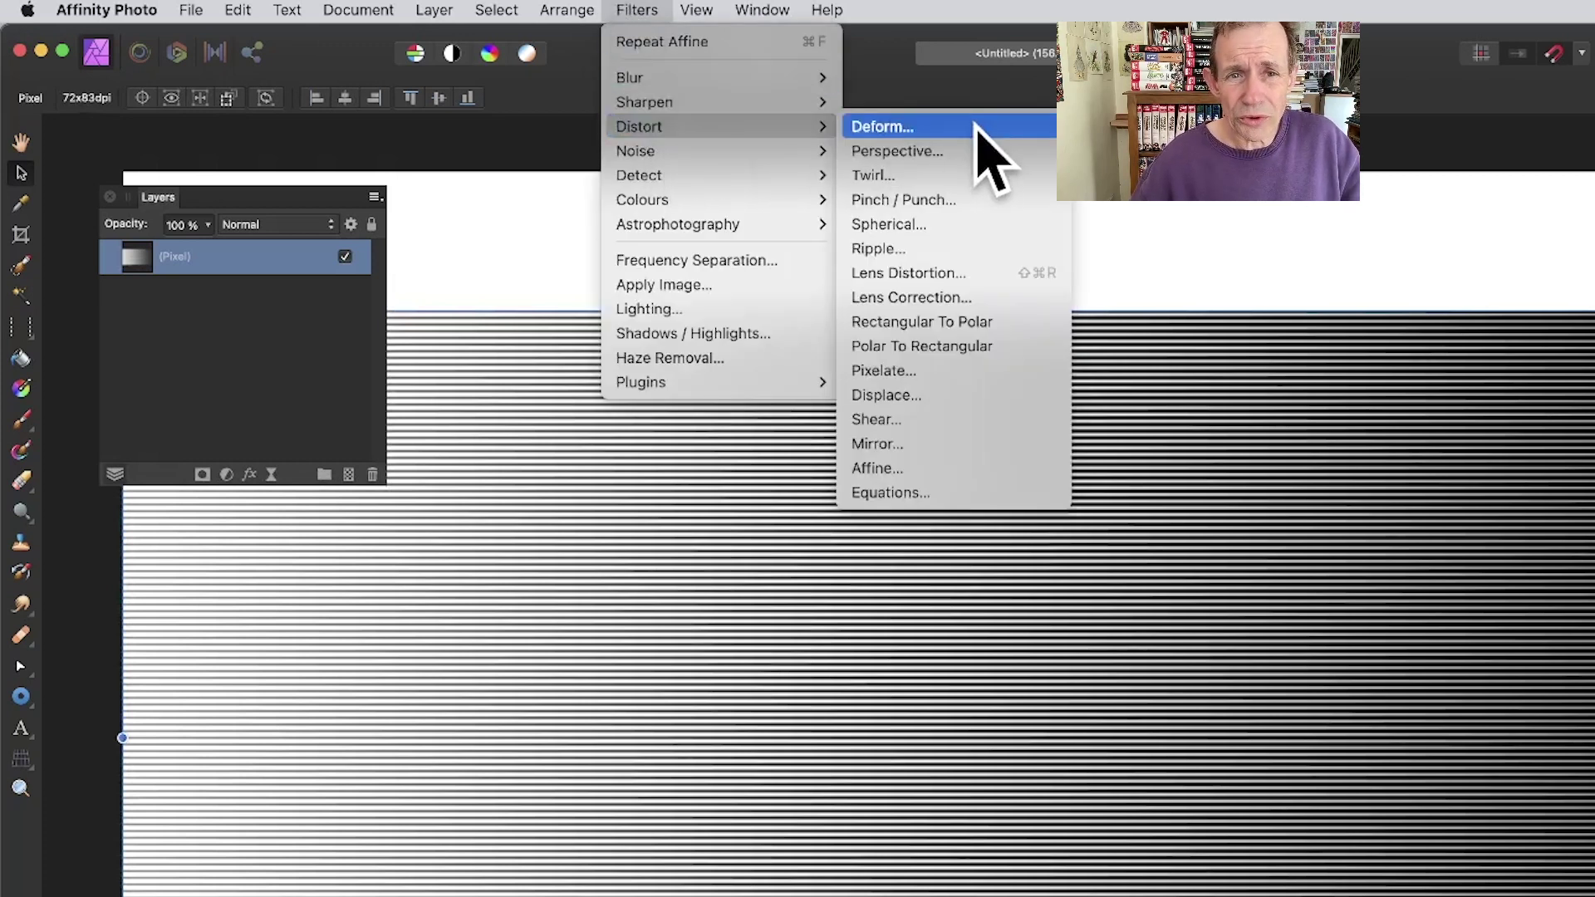
Step: Deform the stripes with three top-edge points into a tall central hump between left and right dips
click(914, 128)
click(429, 319)
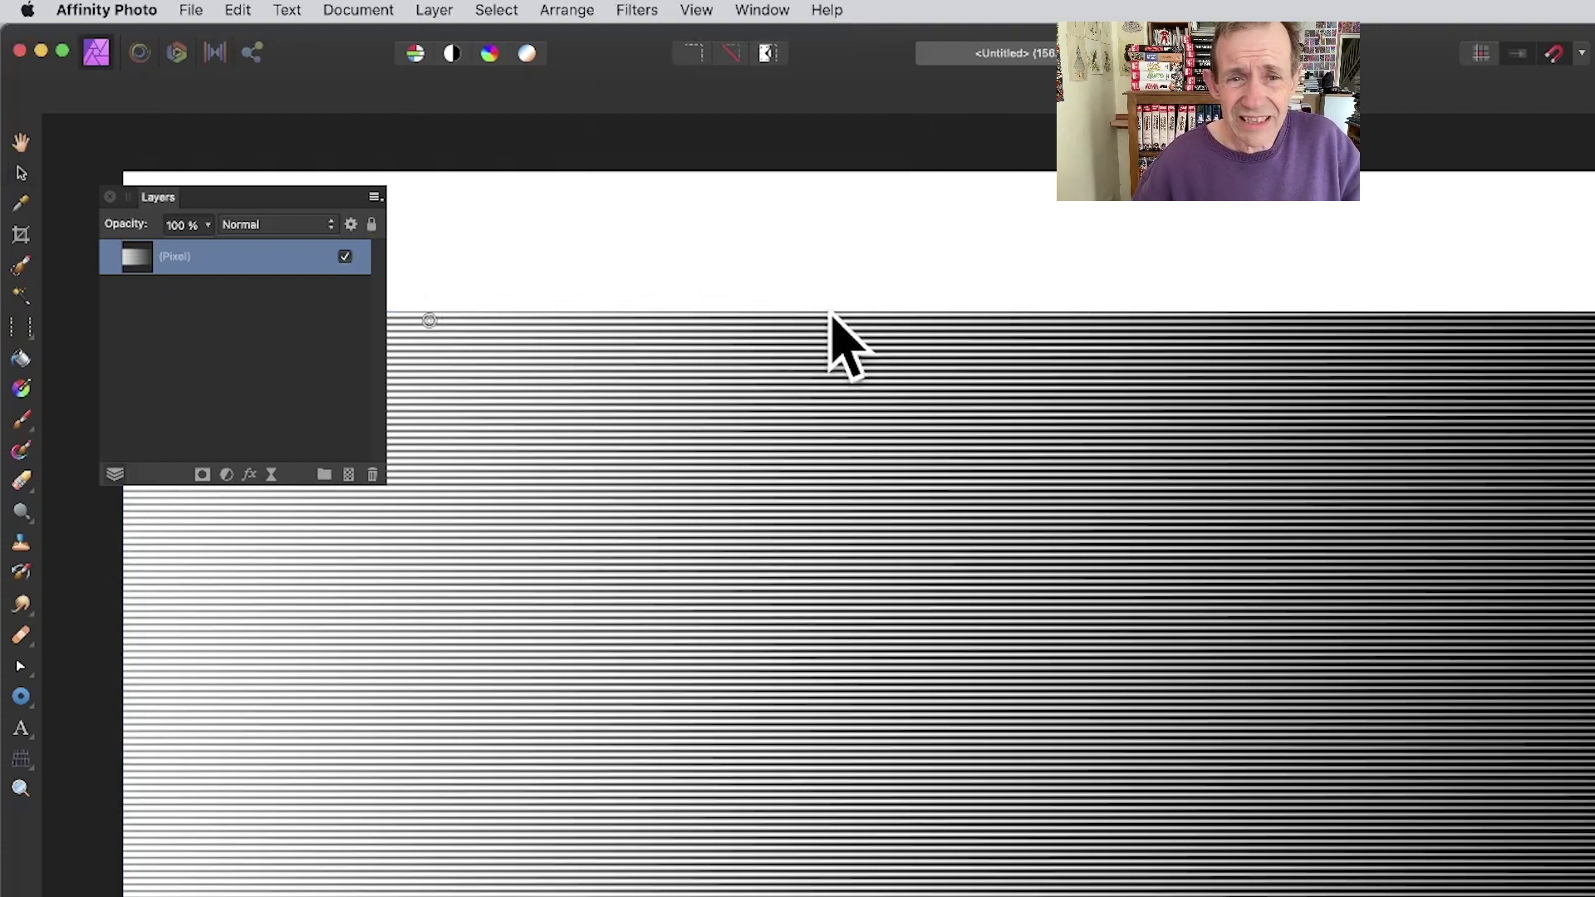
click(942, 316)
click(1418, 314)
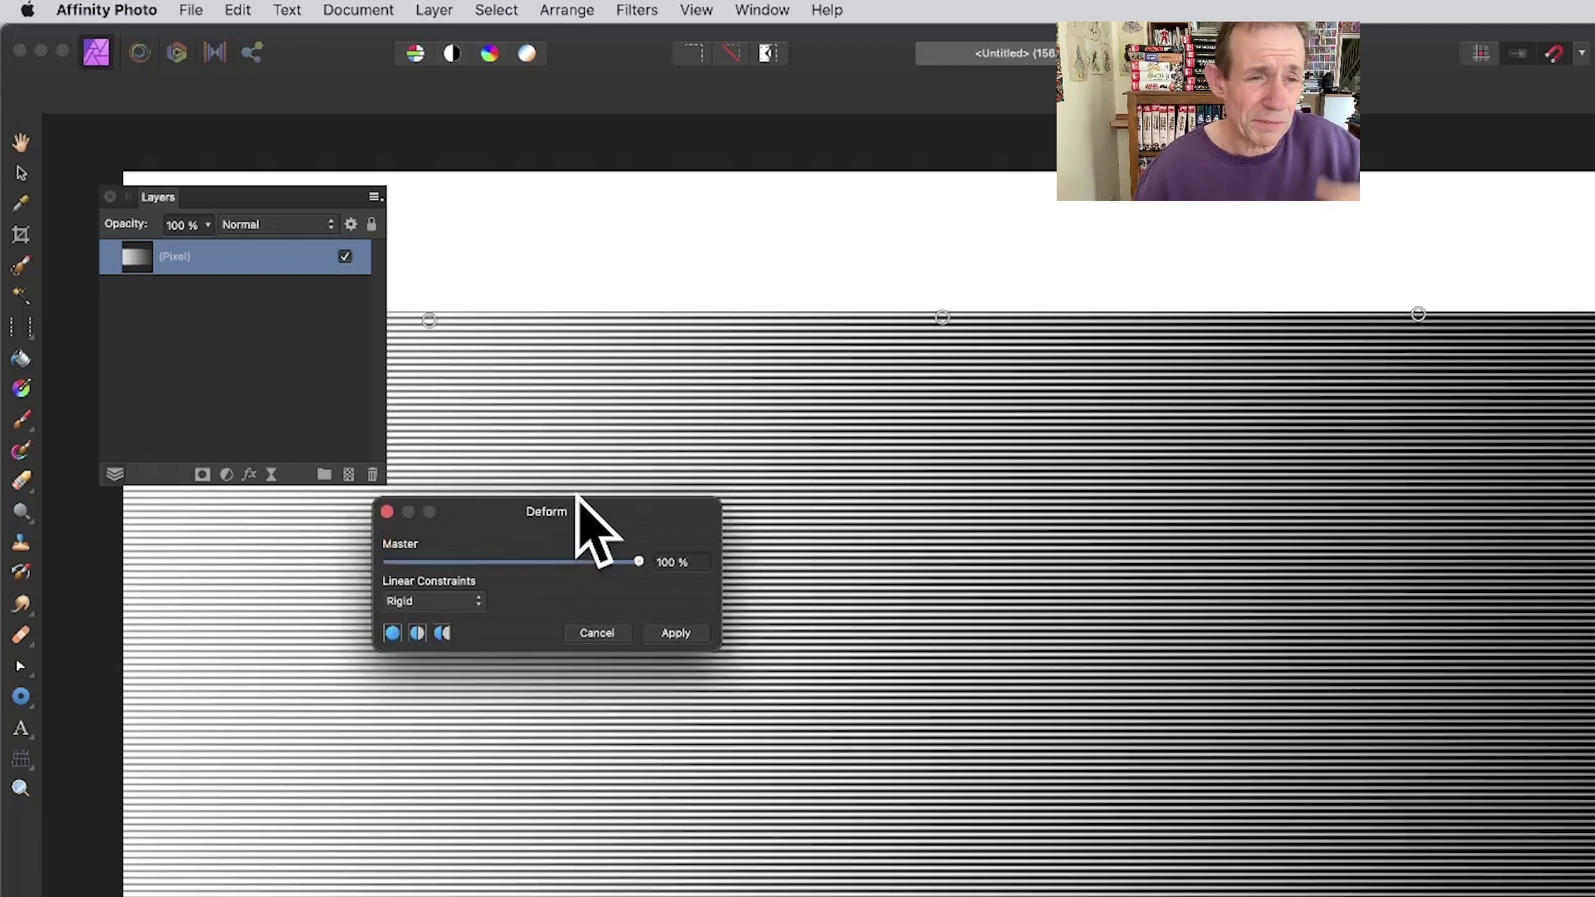
drag(213, 196, 184, 563)
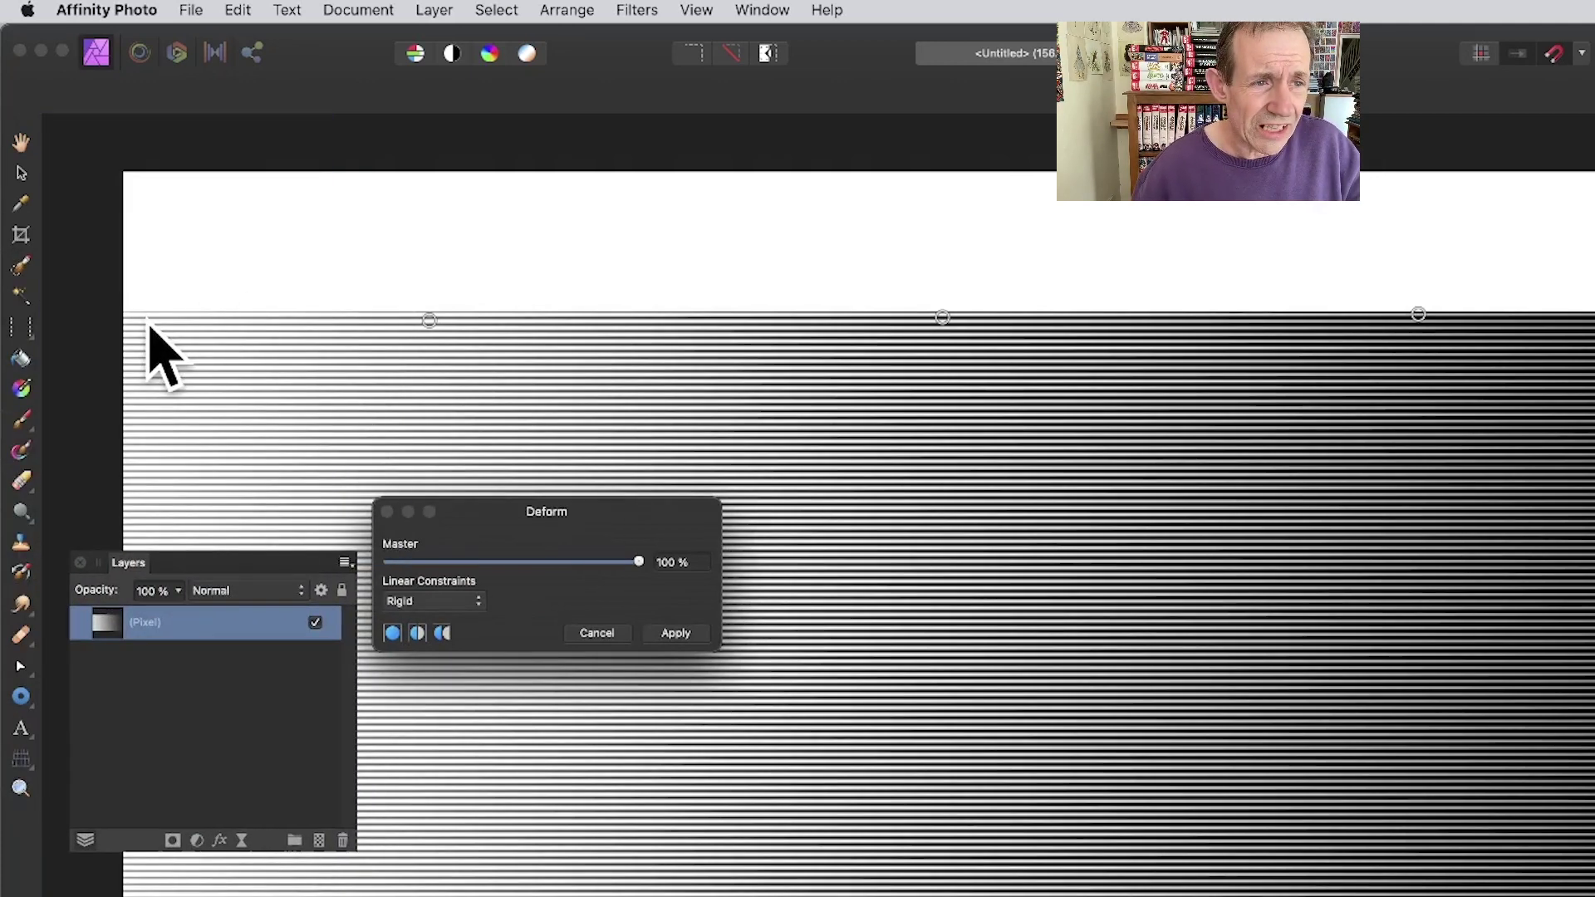
drag(149, 320, 116, 224)
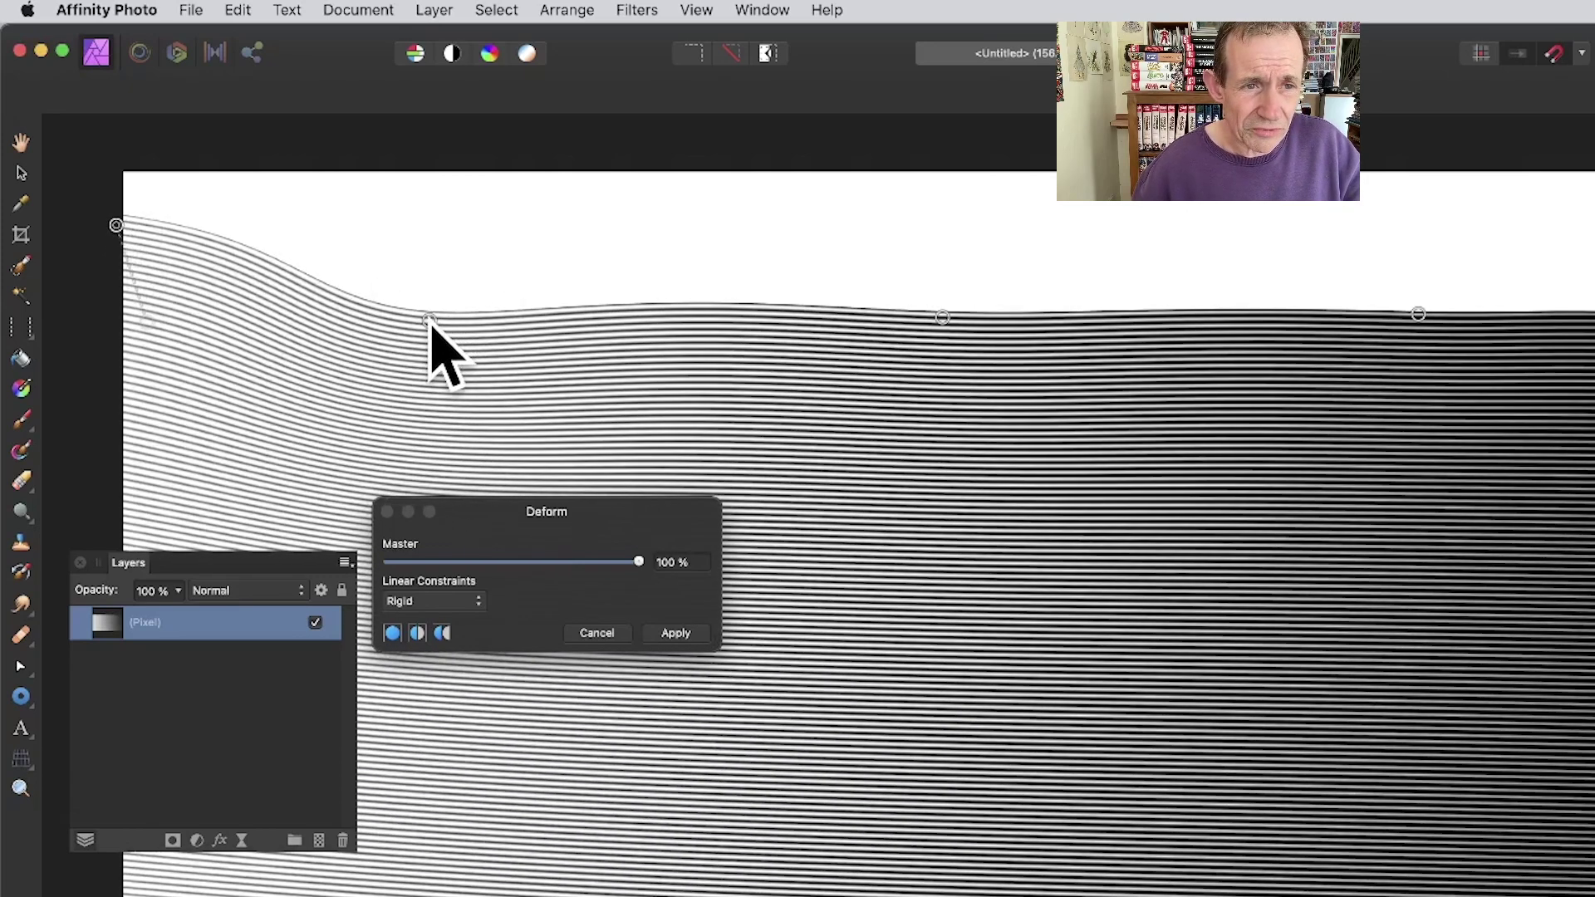
drag(430, 320, 426, 426)
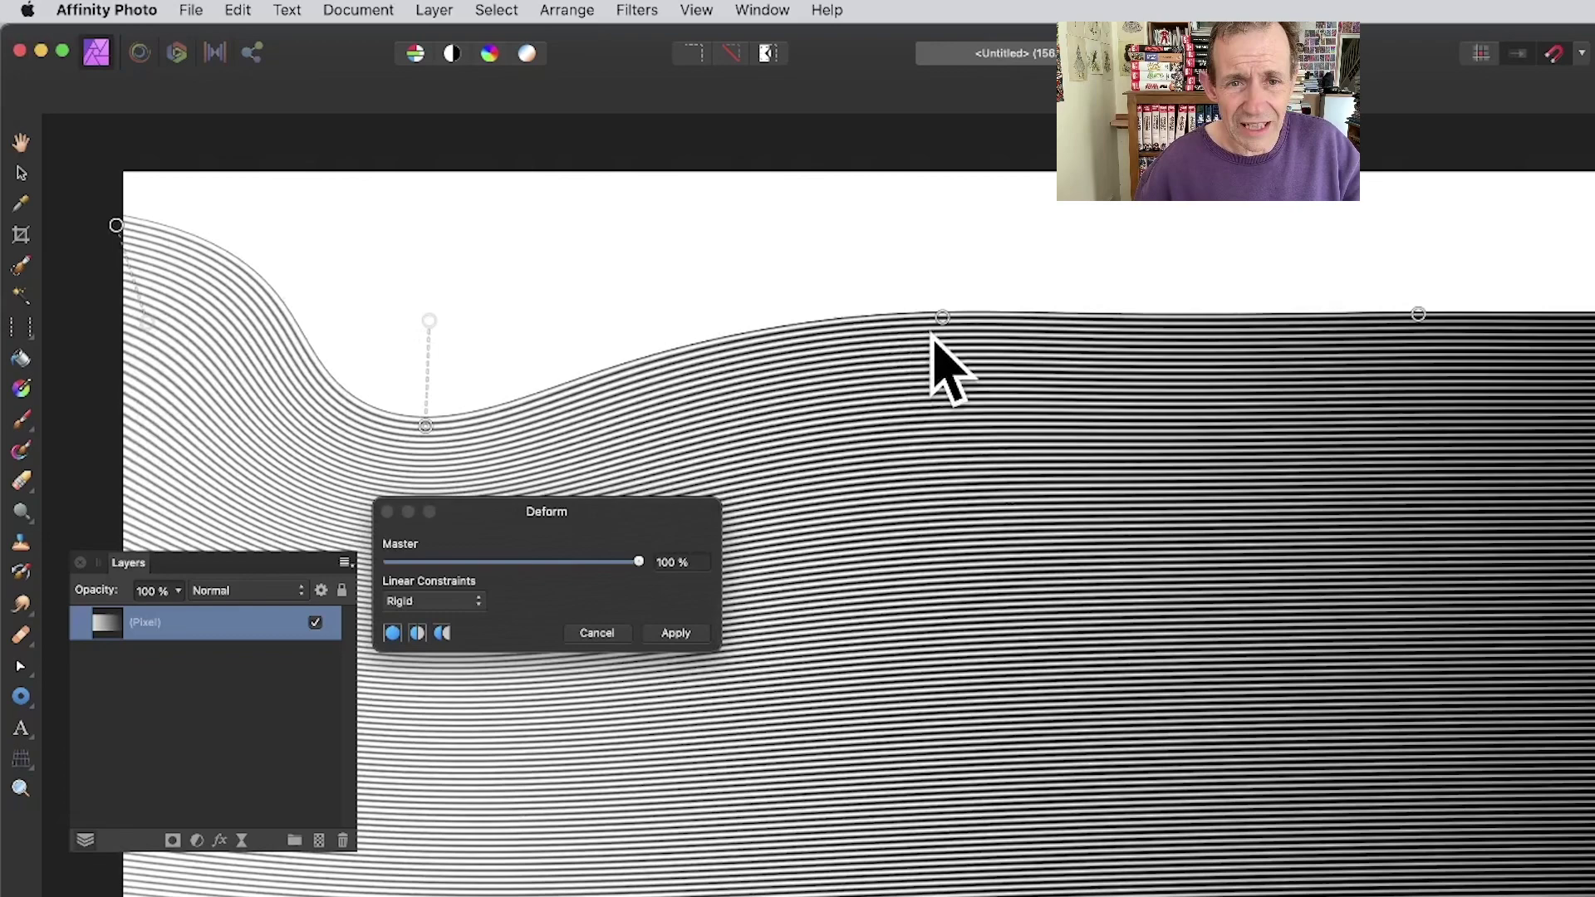
drag(941, 315, 926, 190)
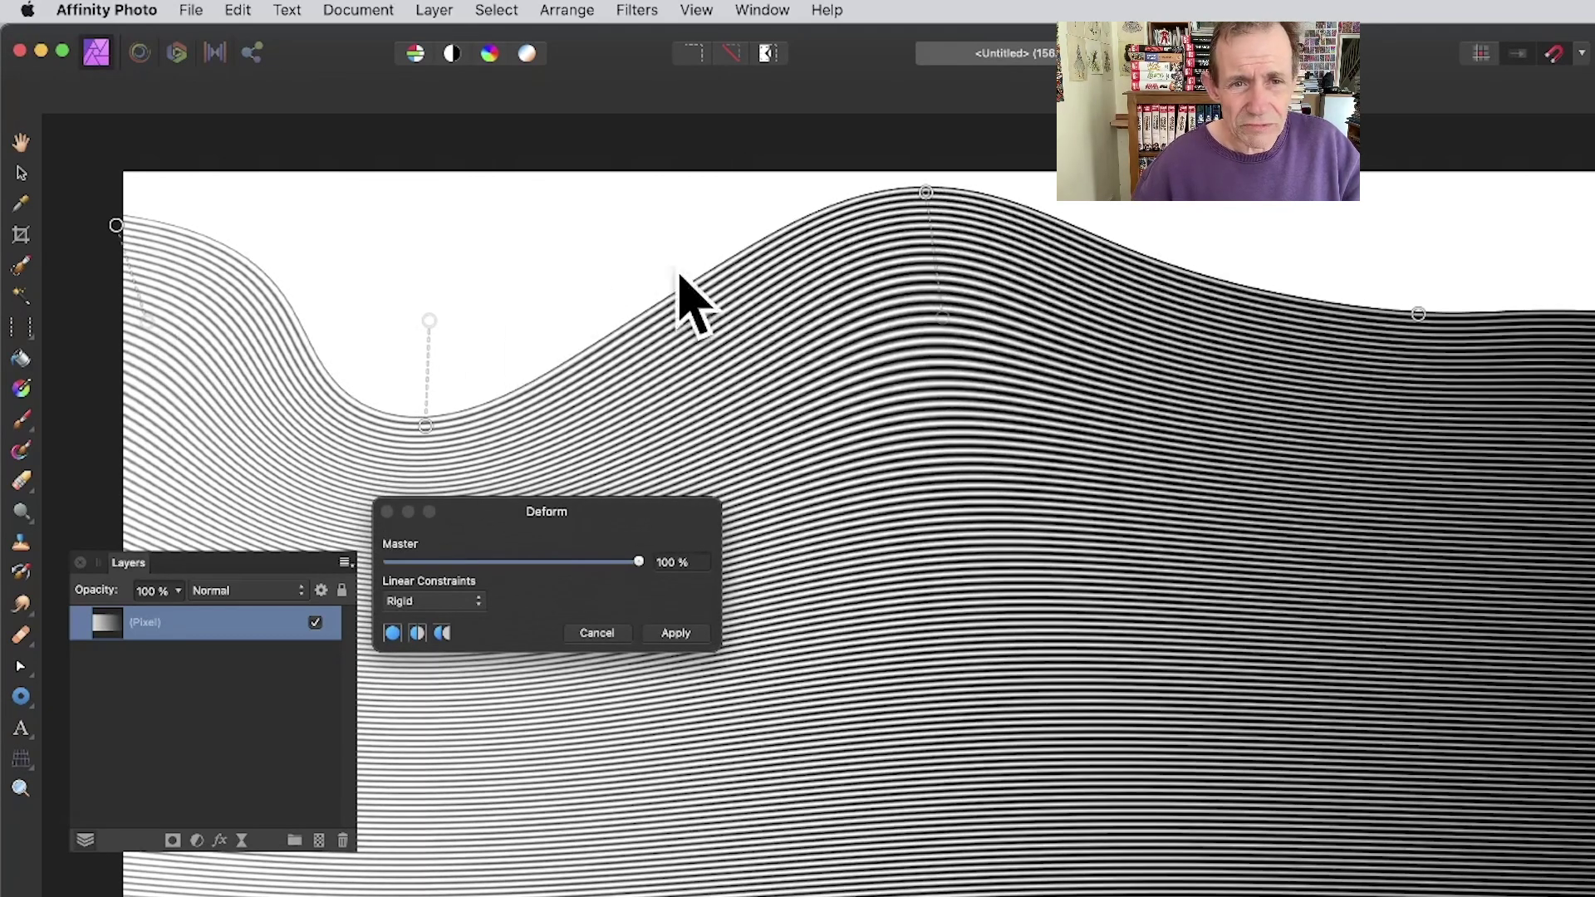
drag(1419, 314, 1425, 491)
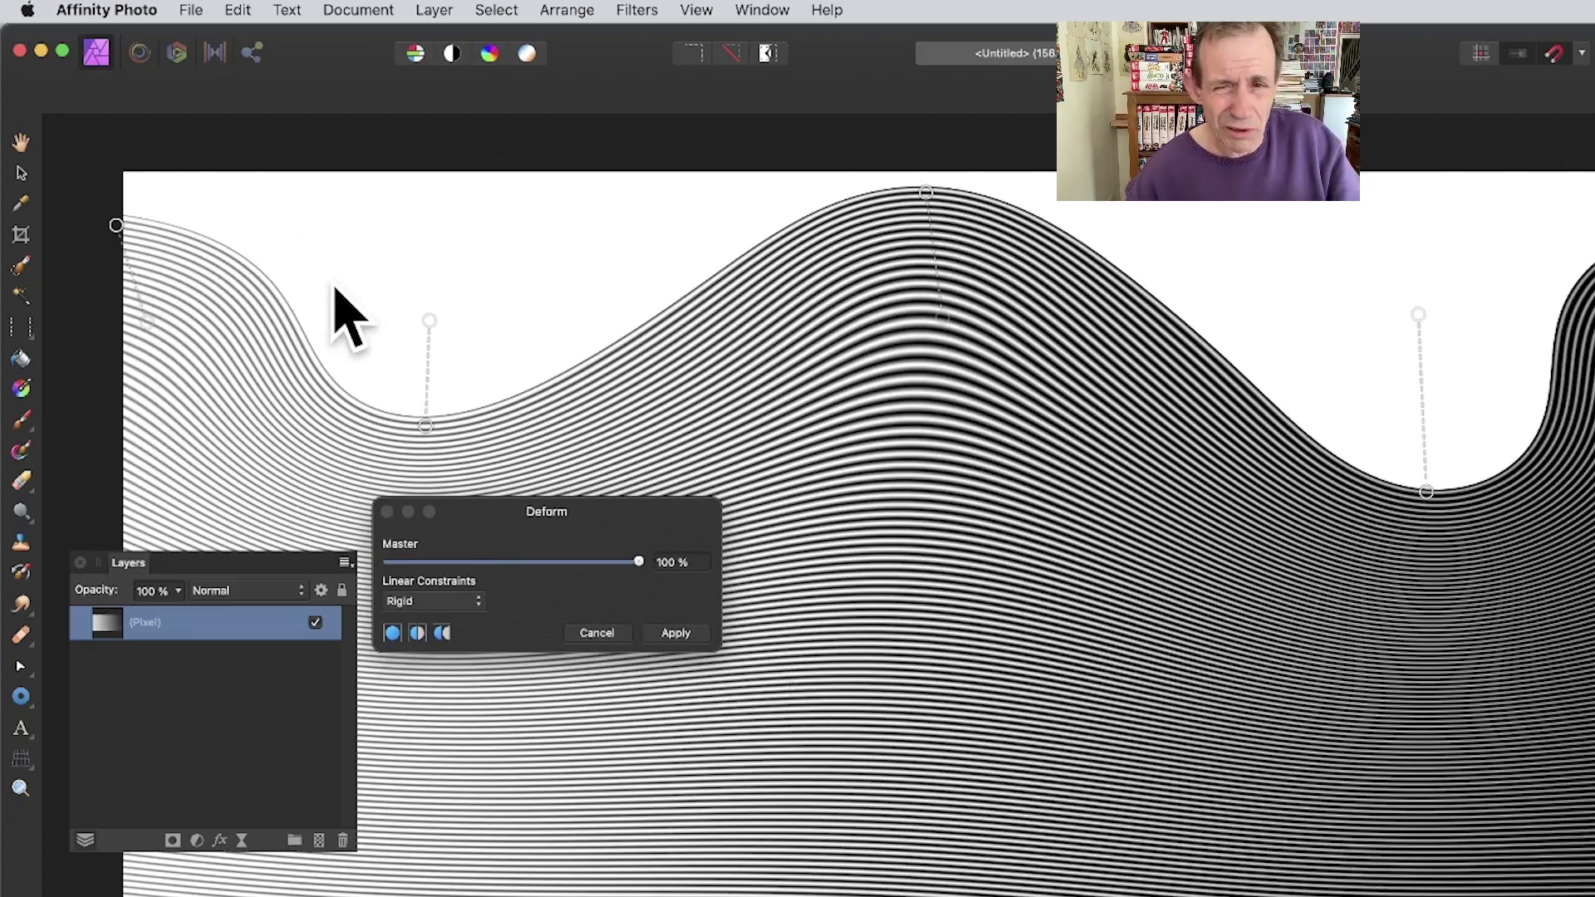
click(675, 633)
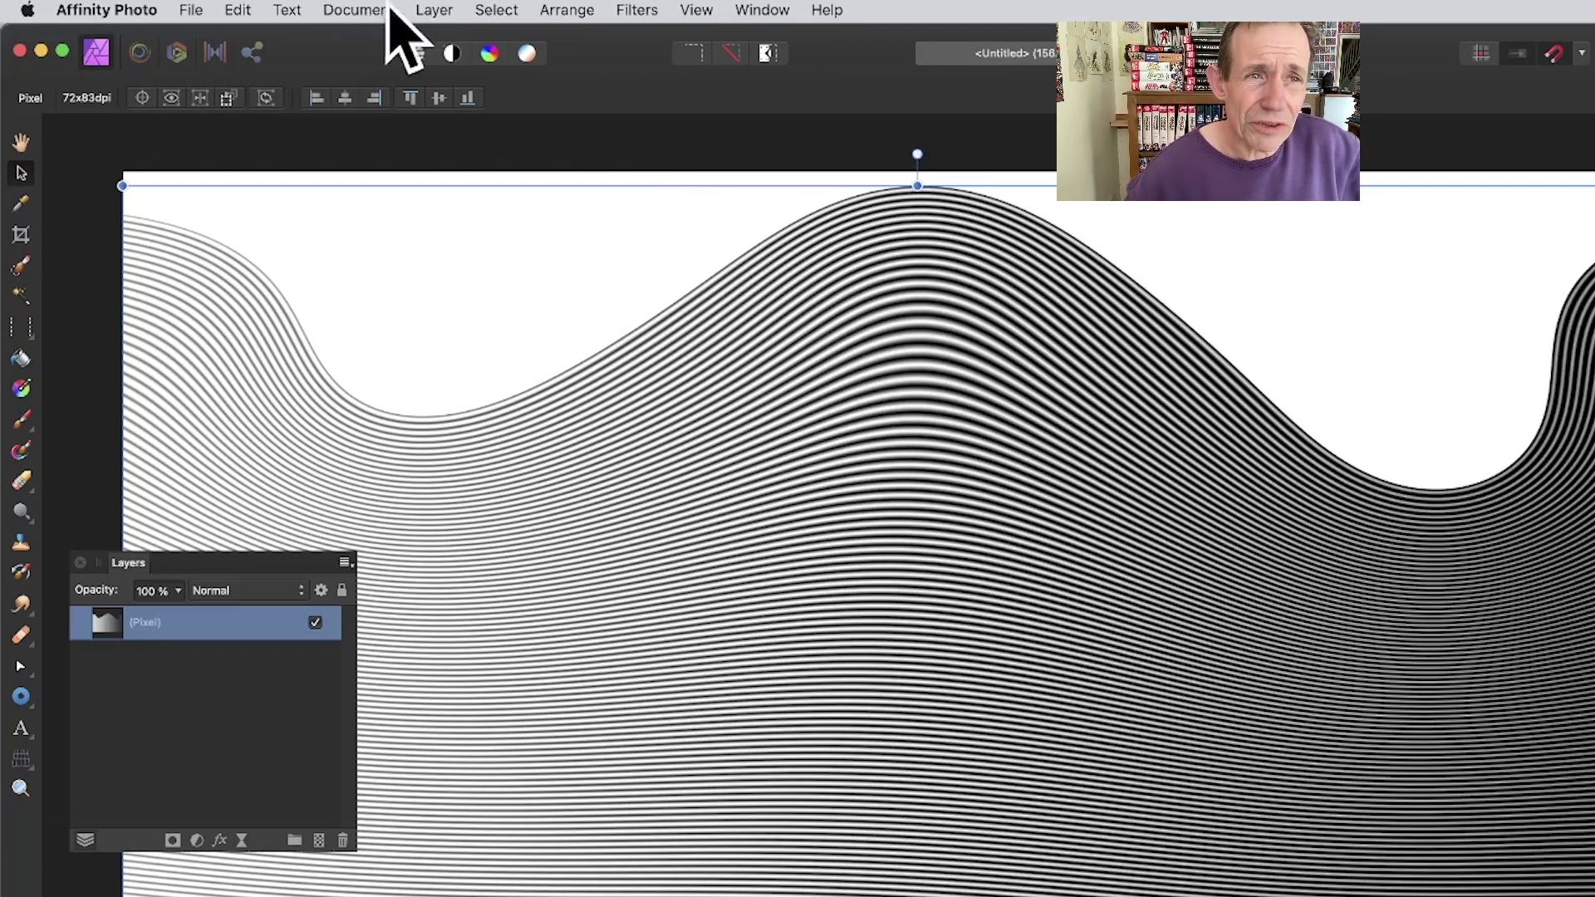
click(435, 8)
mouse_move(540, 325)
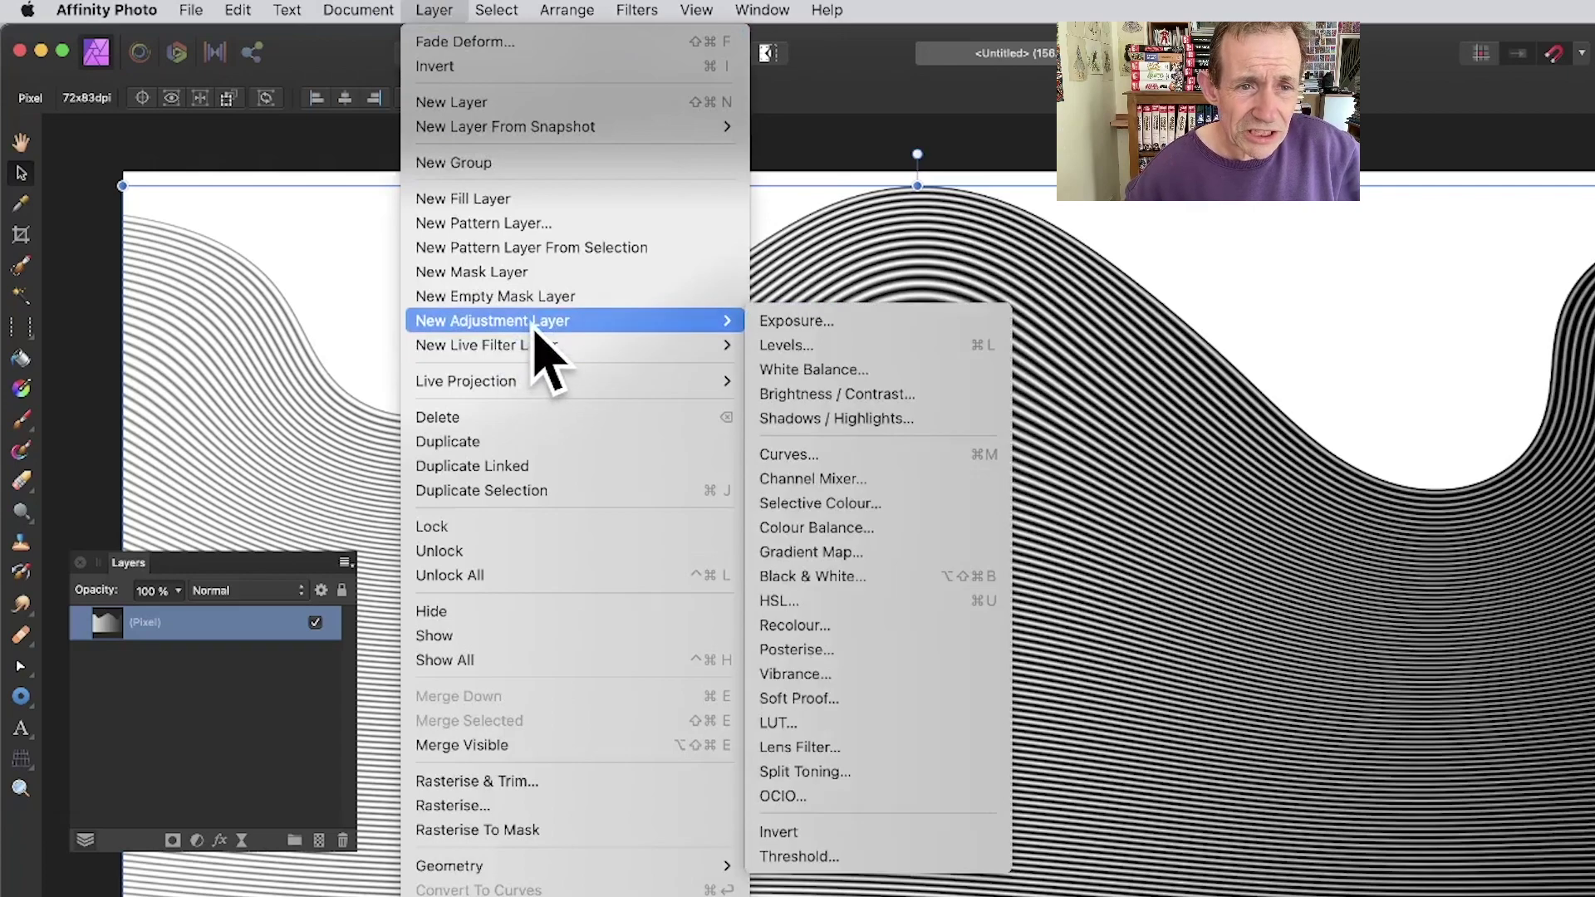
click(869, 856)
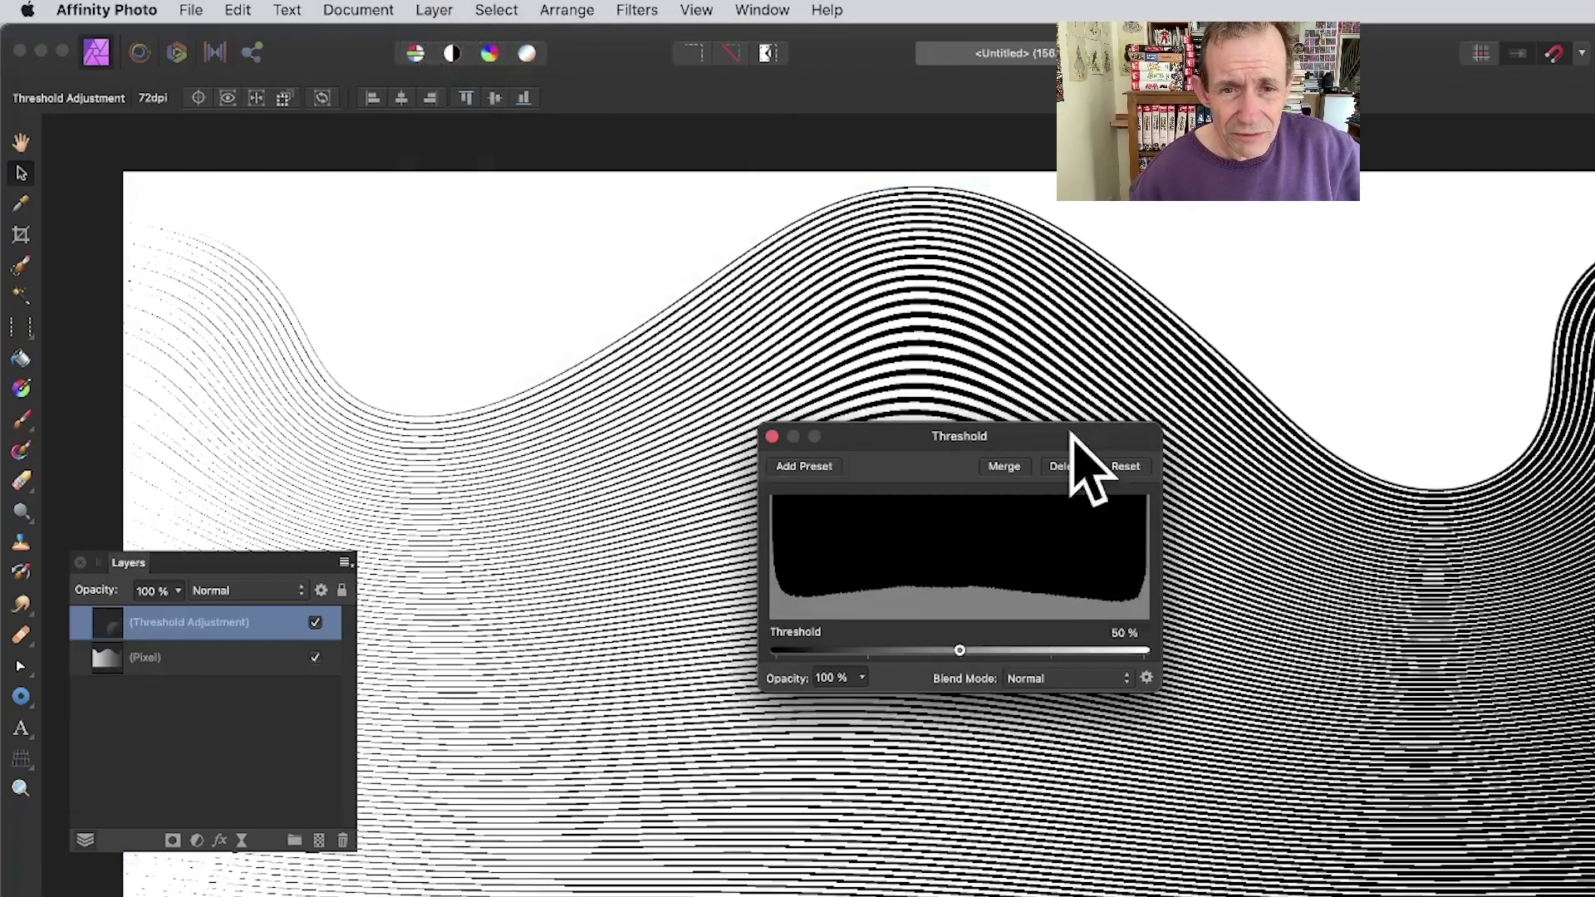
drag(879, 434, 961, 329)
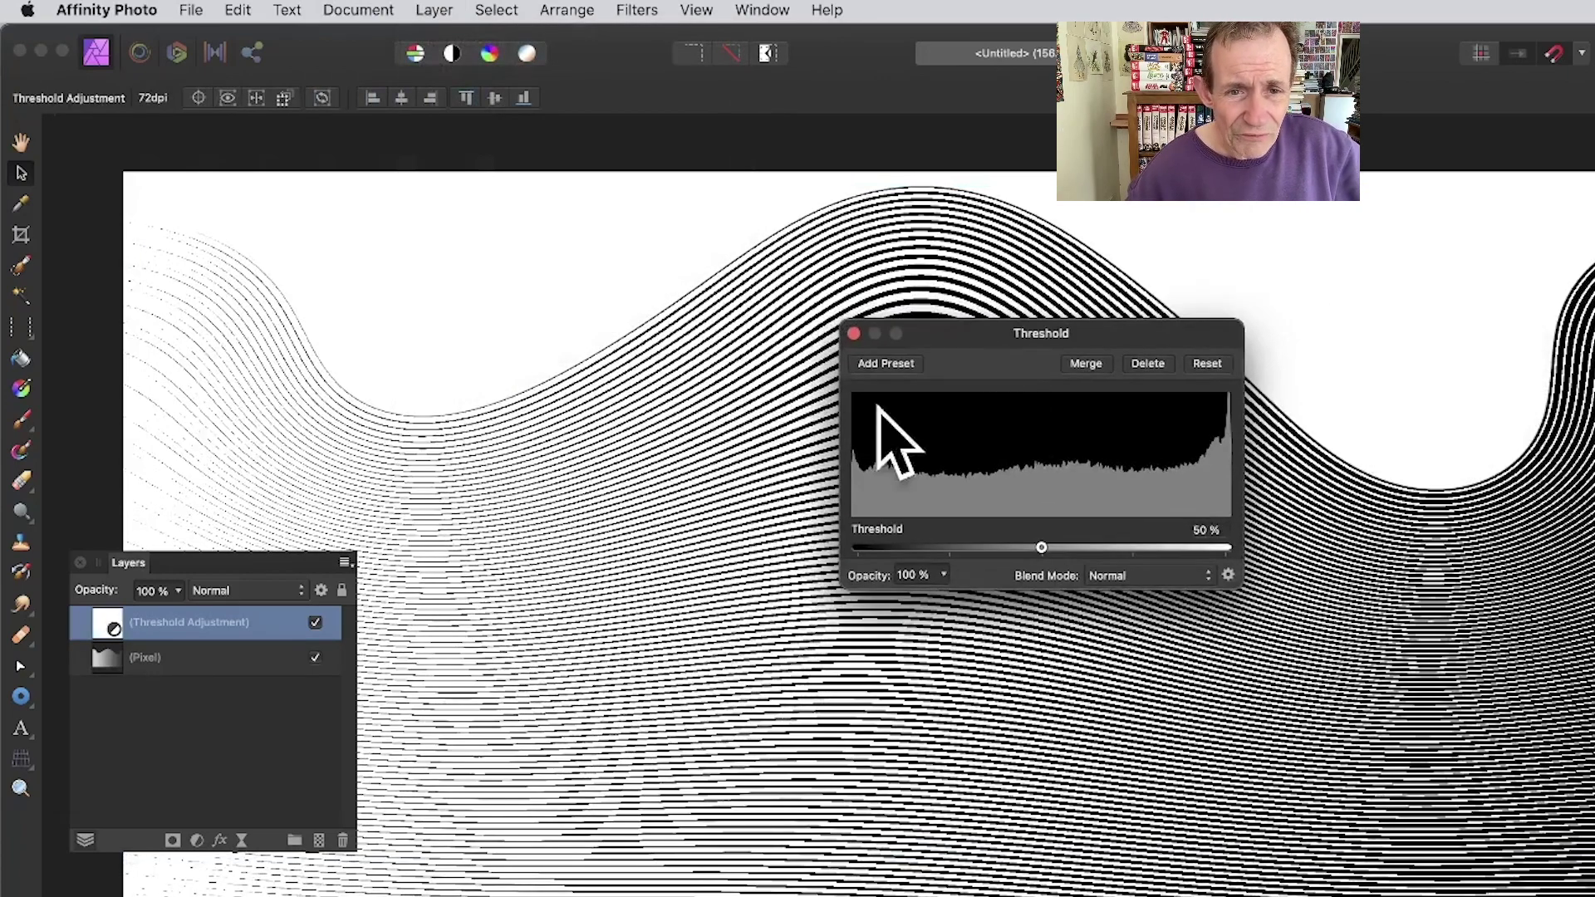
drag(1041, 547, 1213, 549)
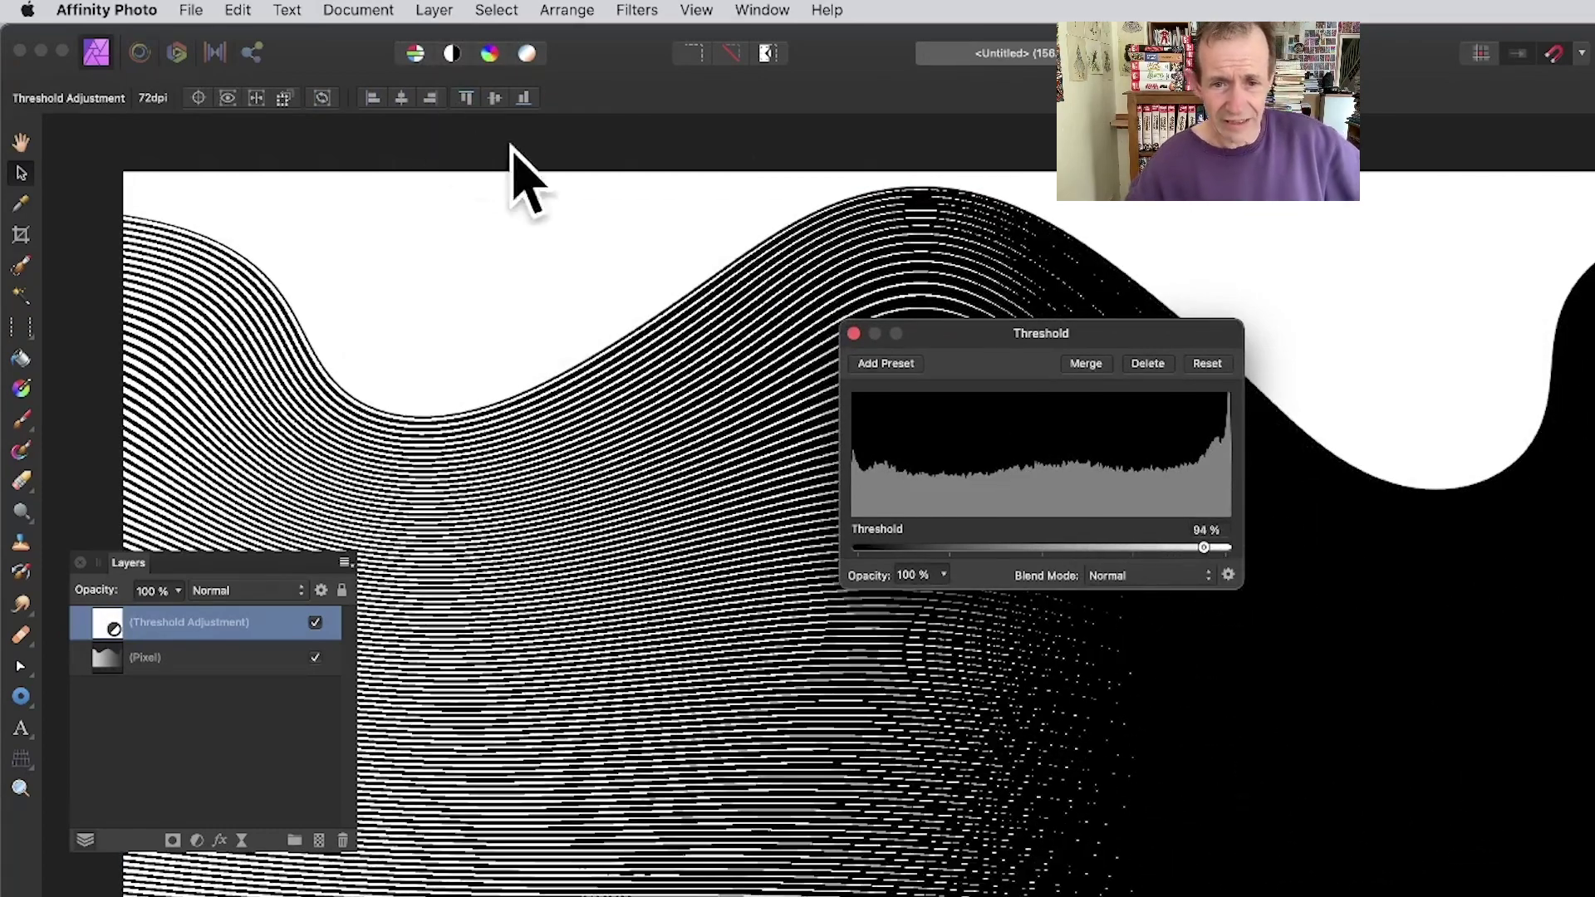
click(853, 333)
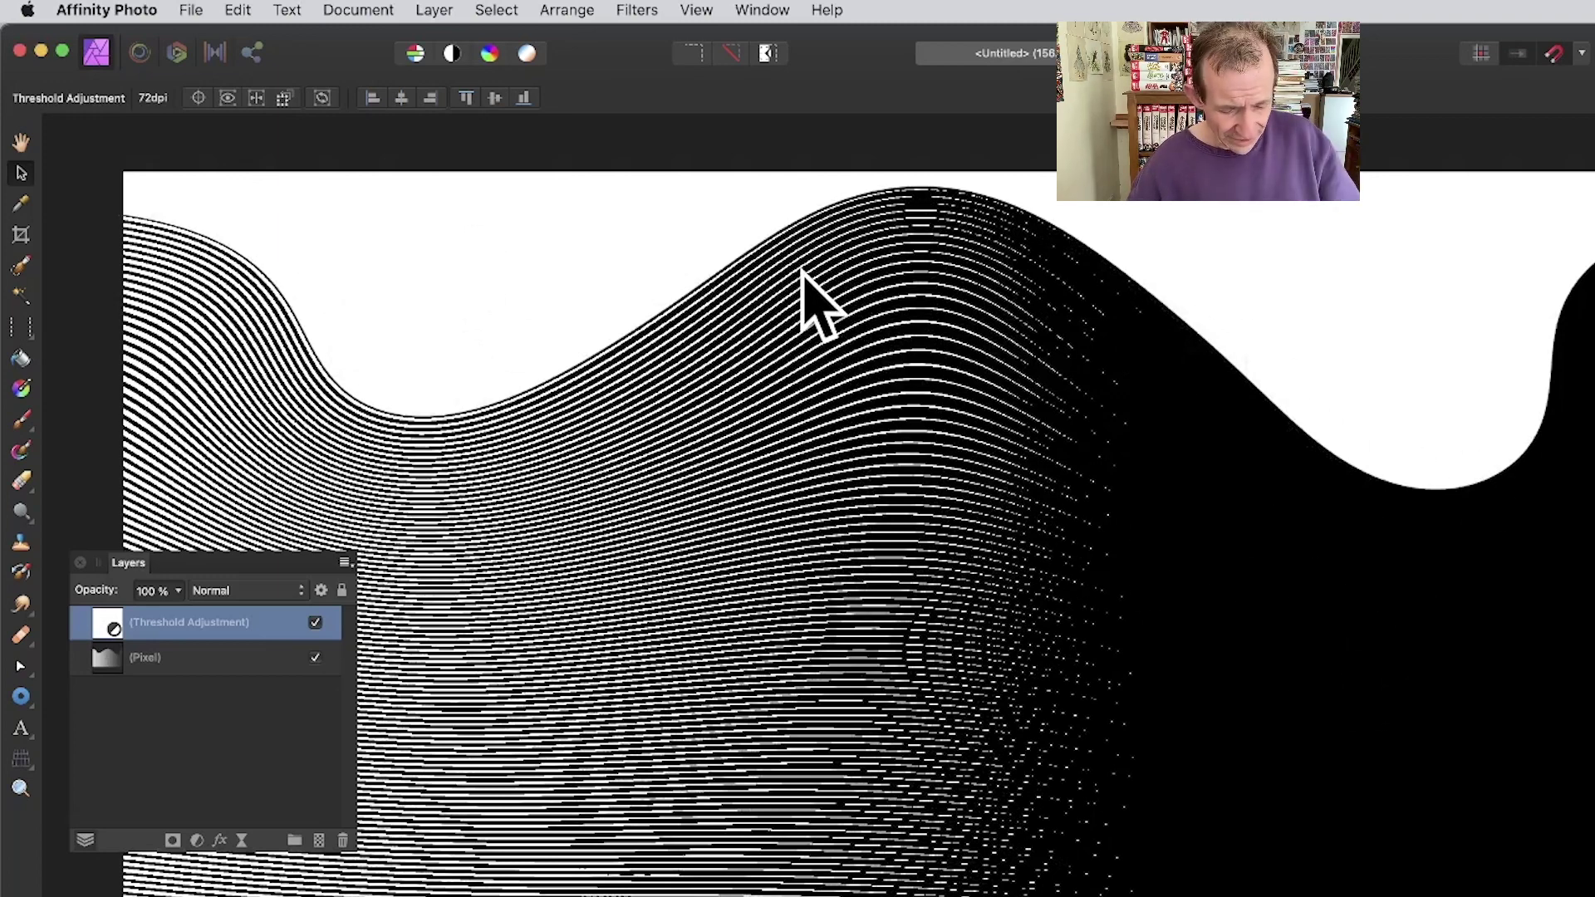
key(super+z)
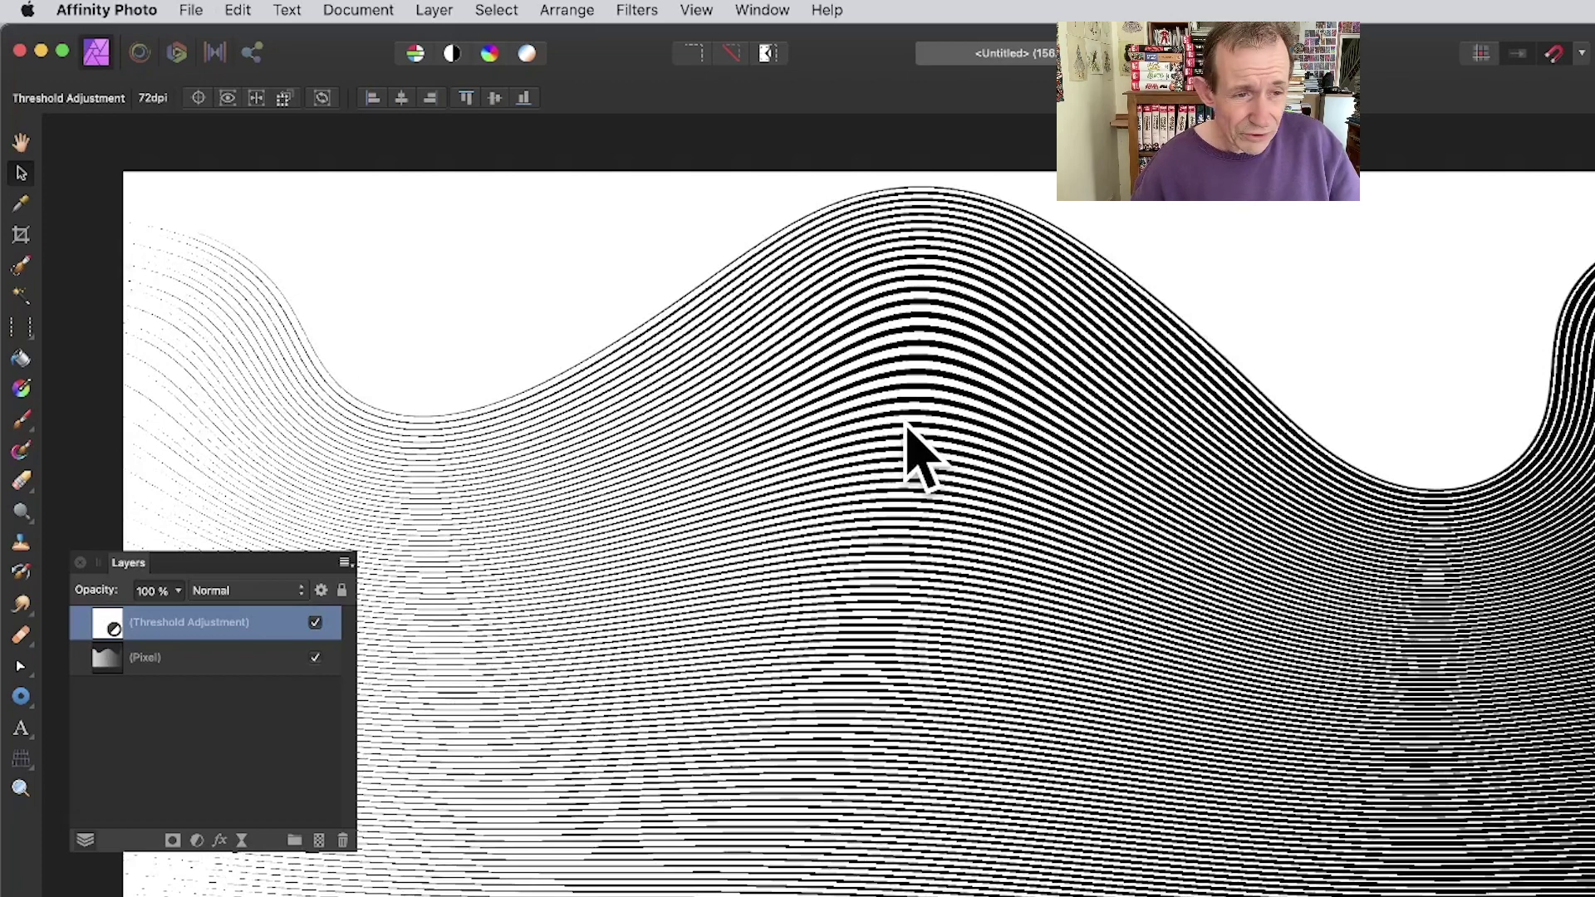
key(super+z)
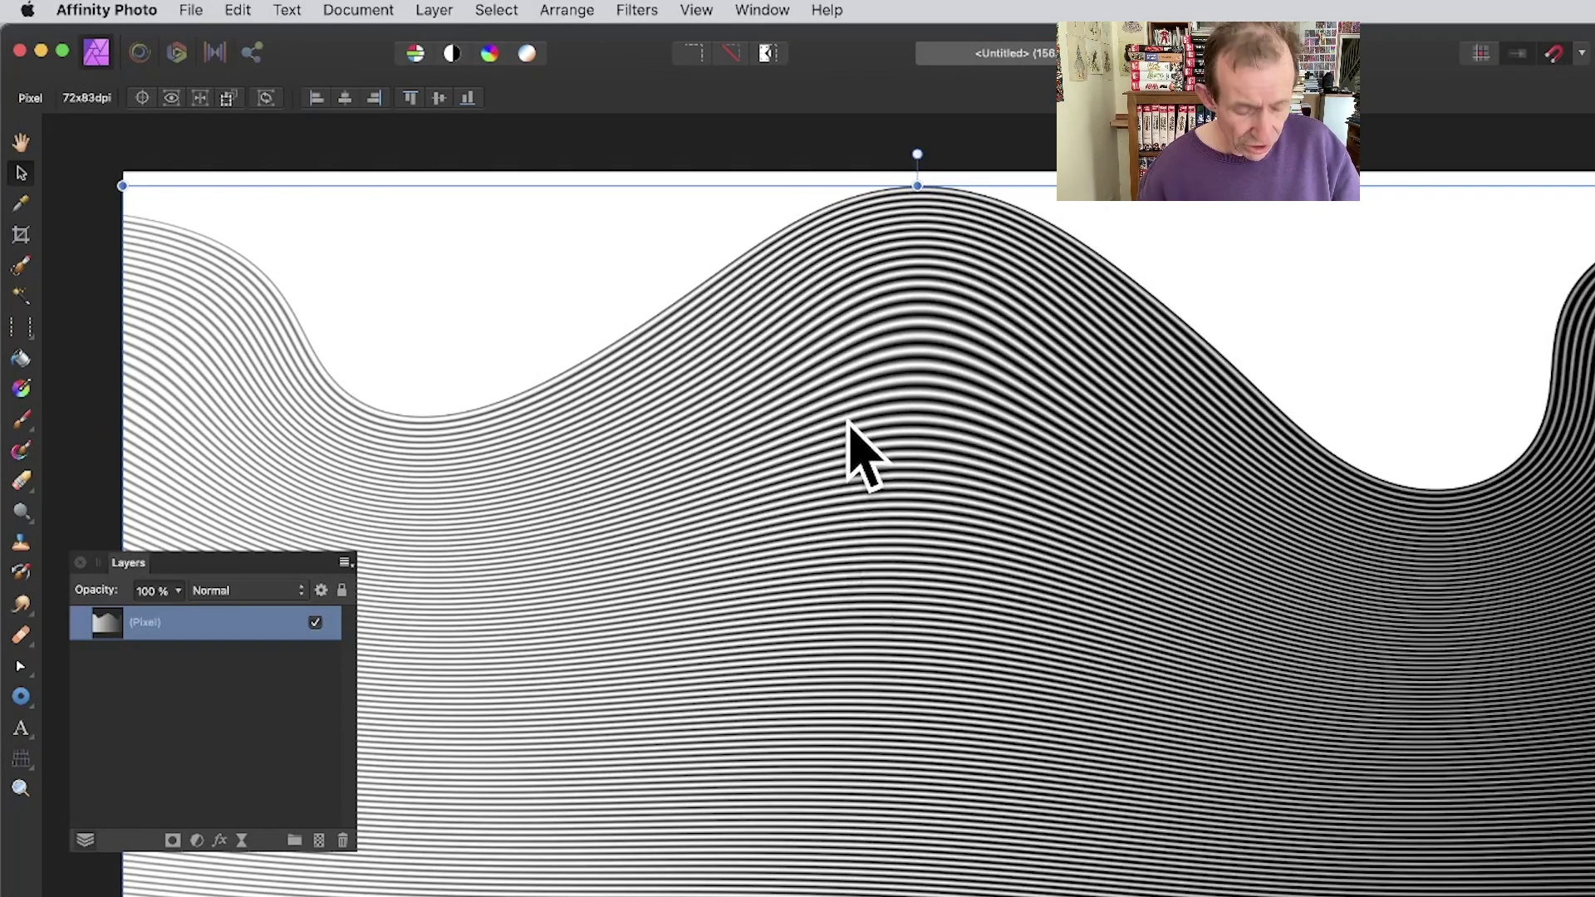
Step: Move the duplicated stripes lower and start a Deform with three anchors along the wave
drag(856, 408, 856, 685)
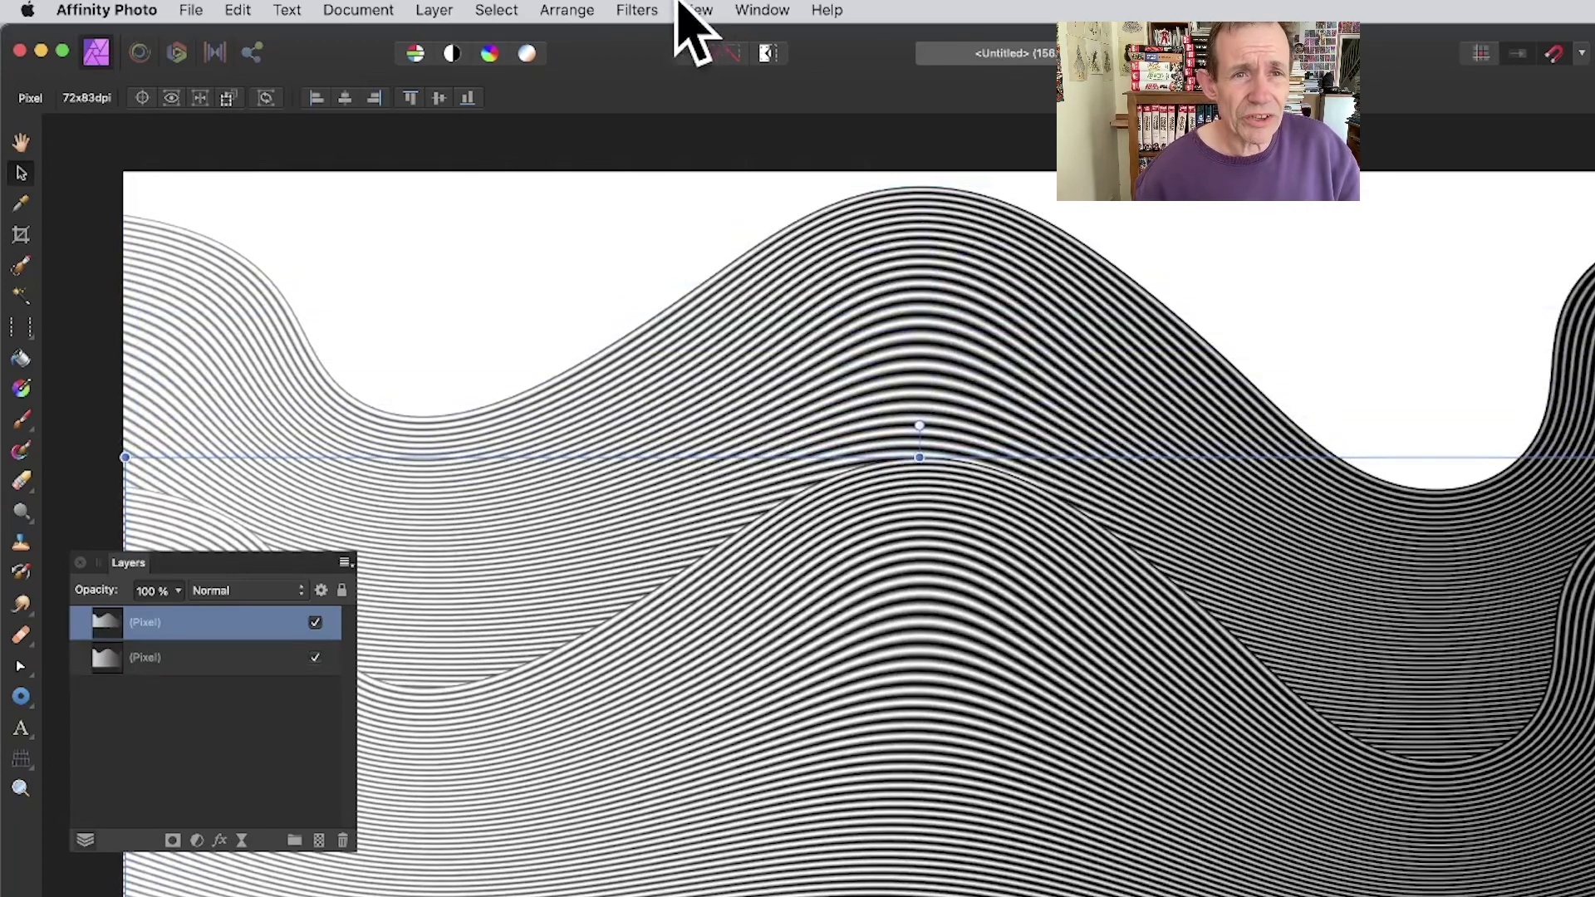
click(636, 10)
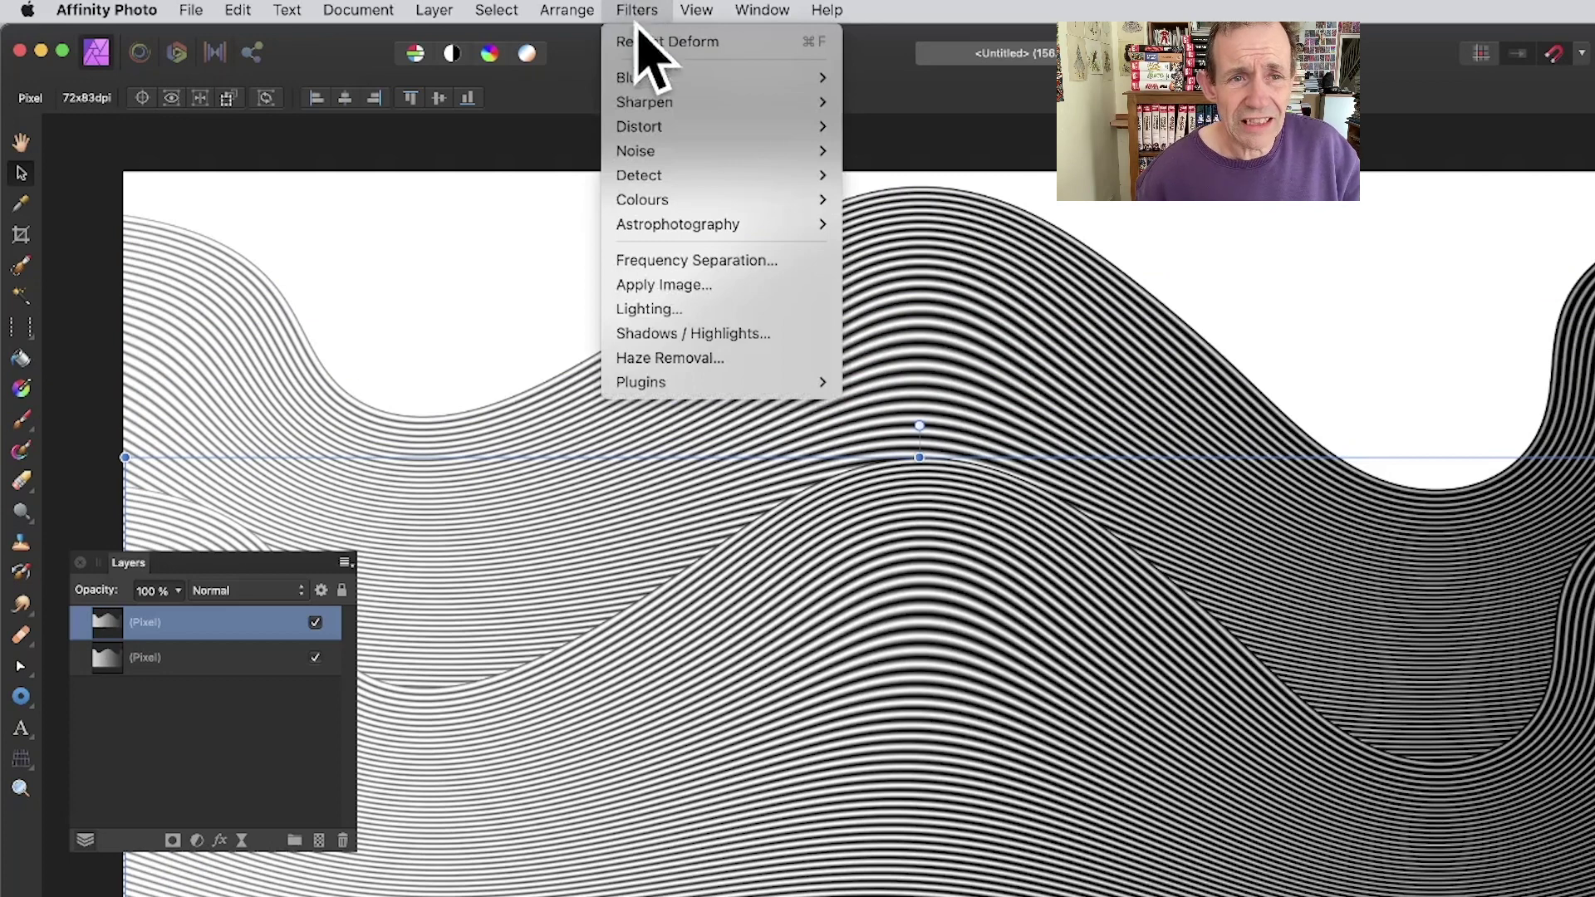
mouse_move(653, 129)
click(942, 132)
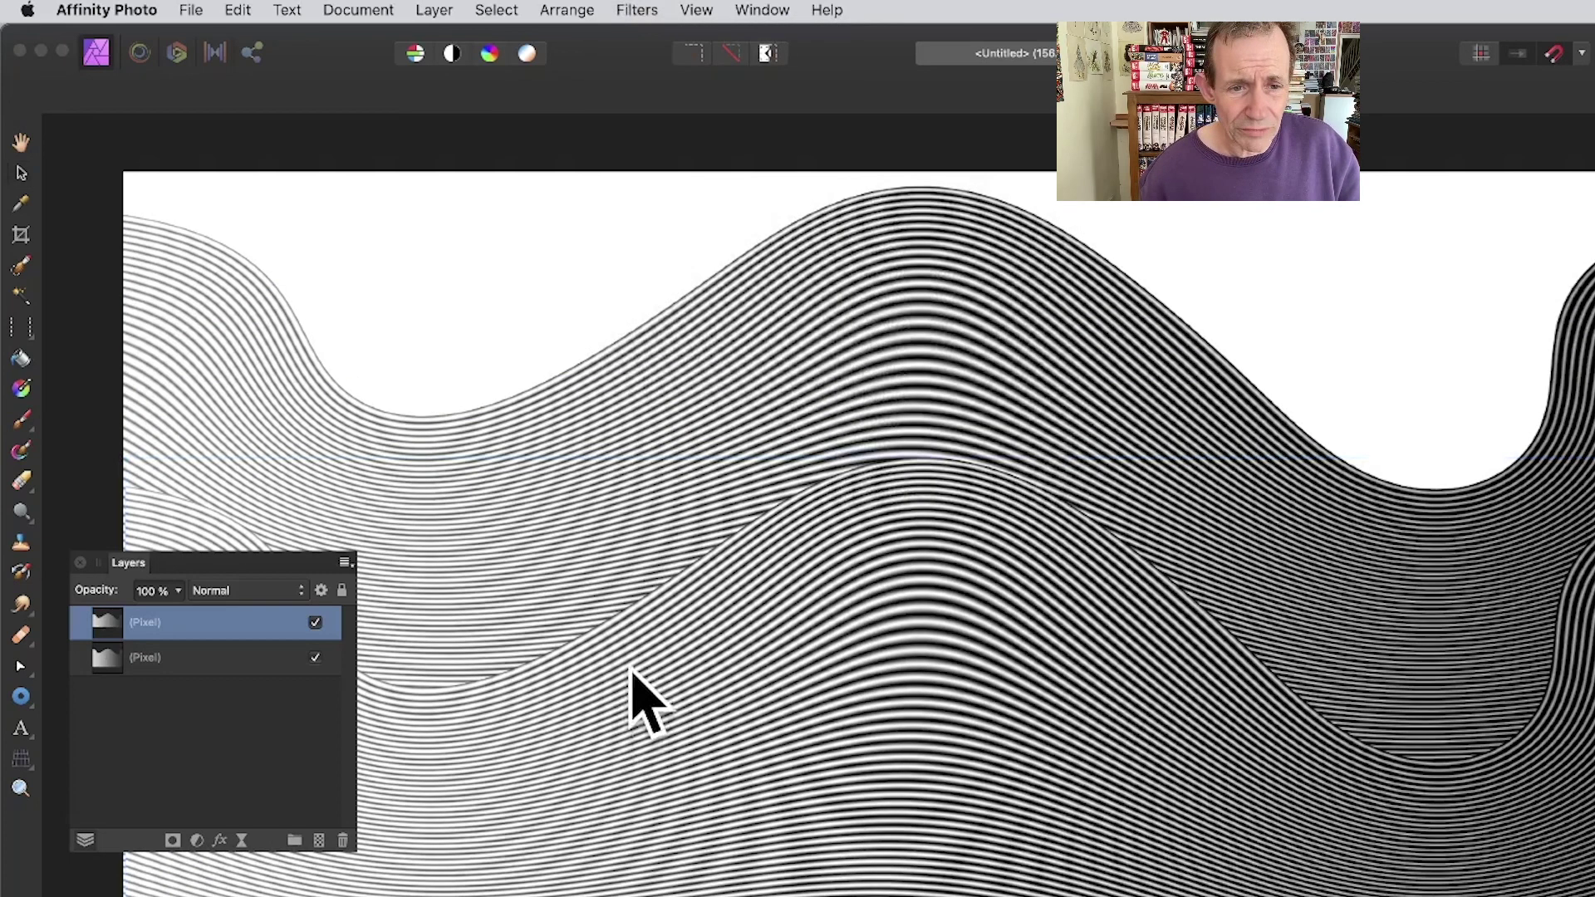
click(604, 637)
click(878, 476)
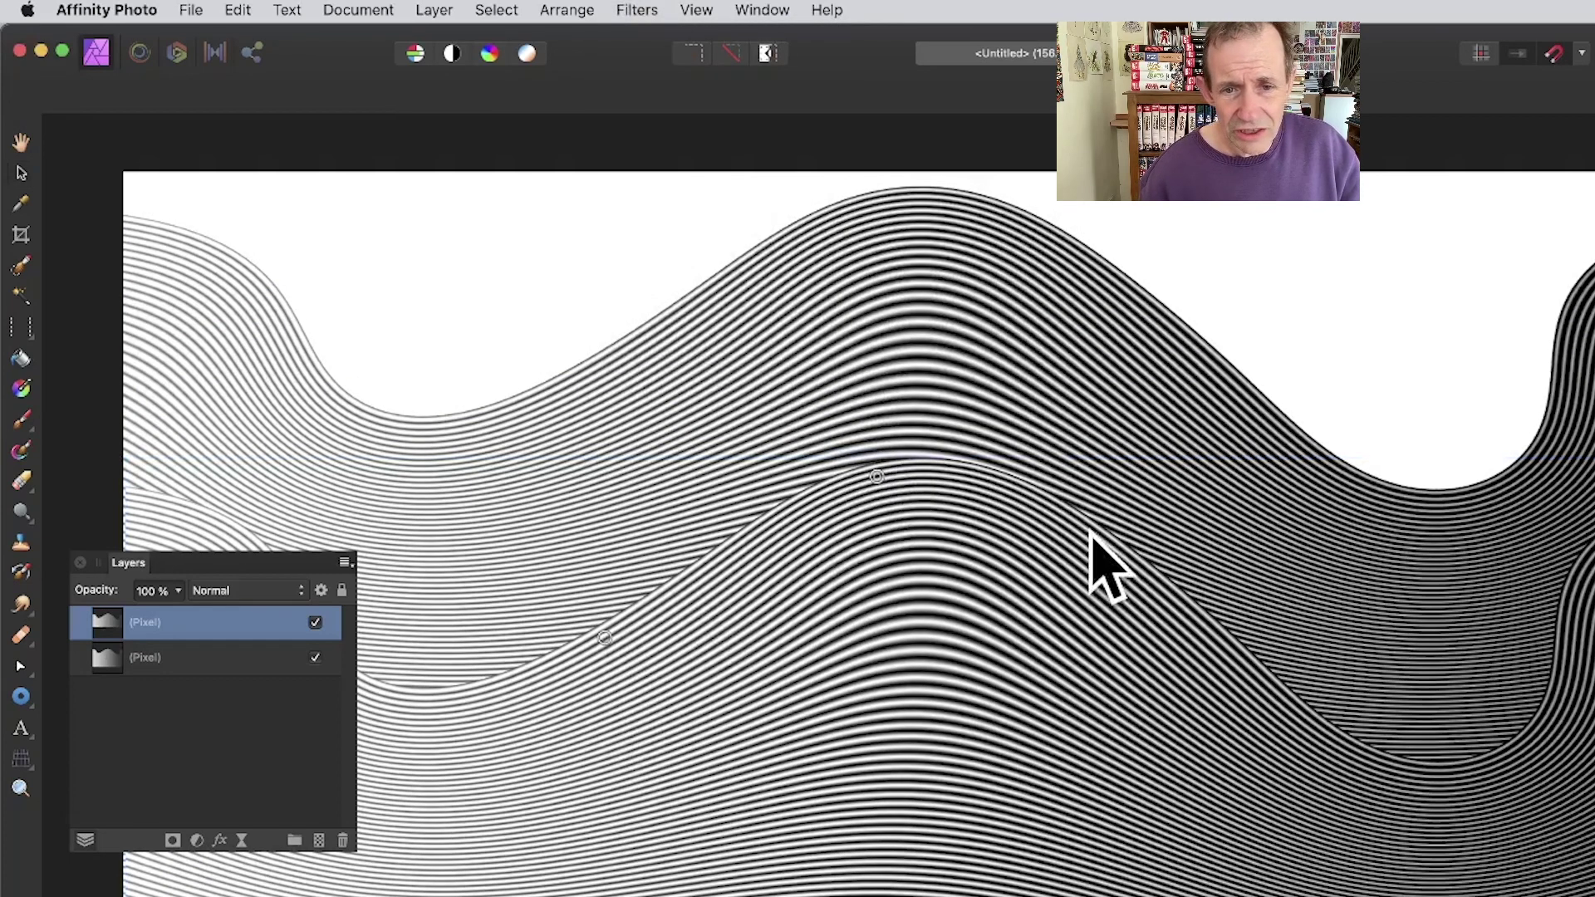
click(1094, 544)
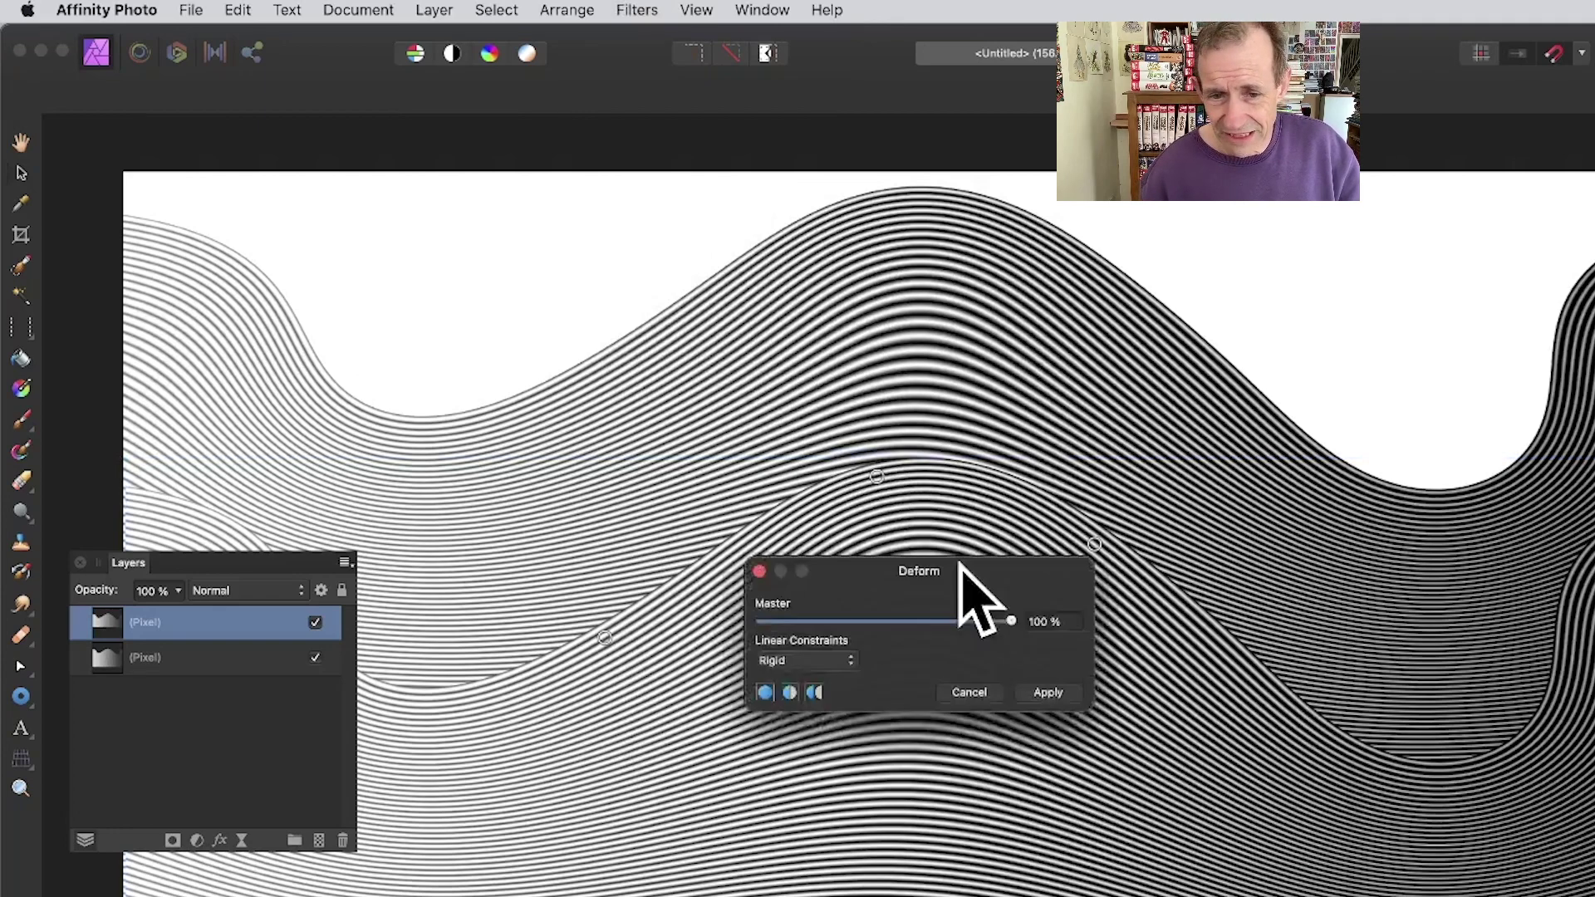
drag(956, 565, 801, 309)
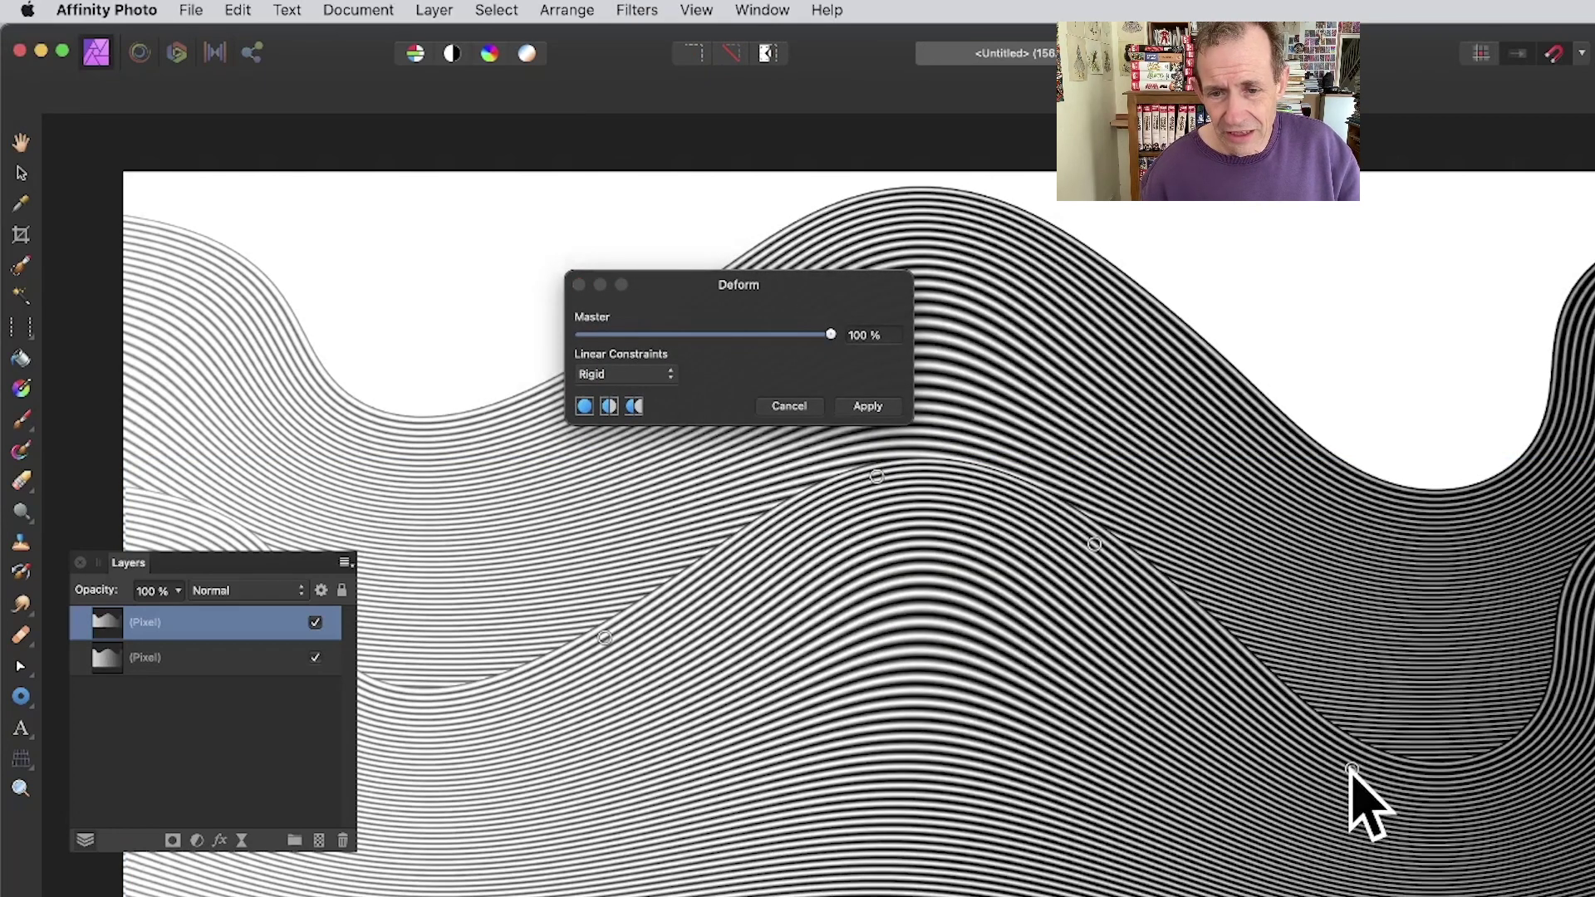
Step: Bulge the waves down on the right, up in the middle, lift the left side, and apply
drag(1350, 764, 1590, 499)
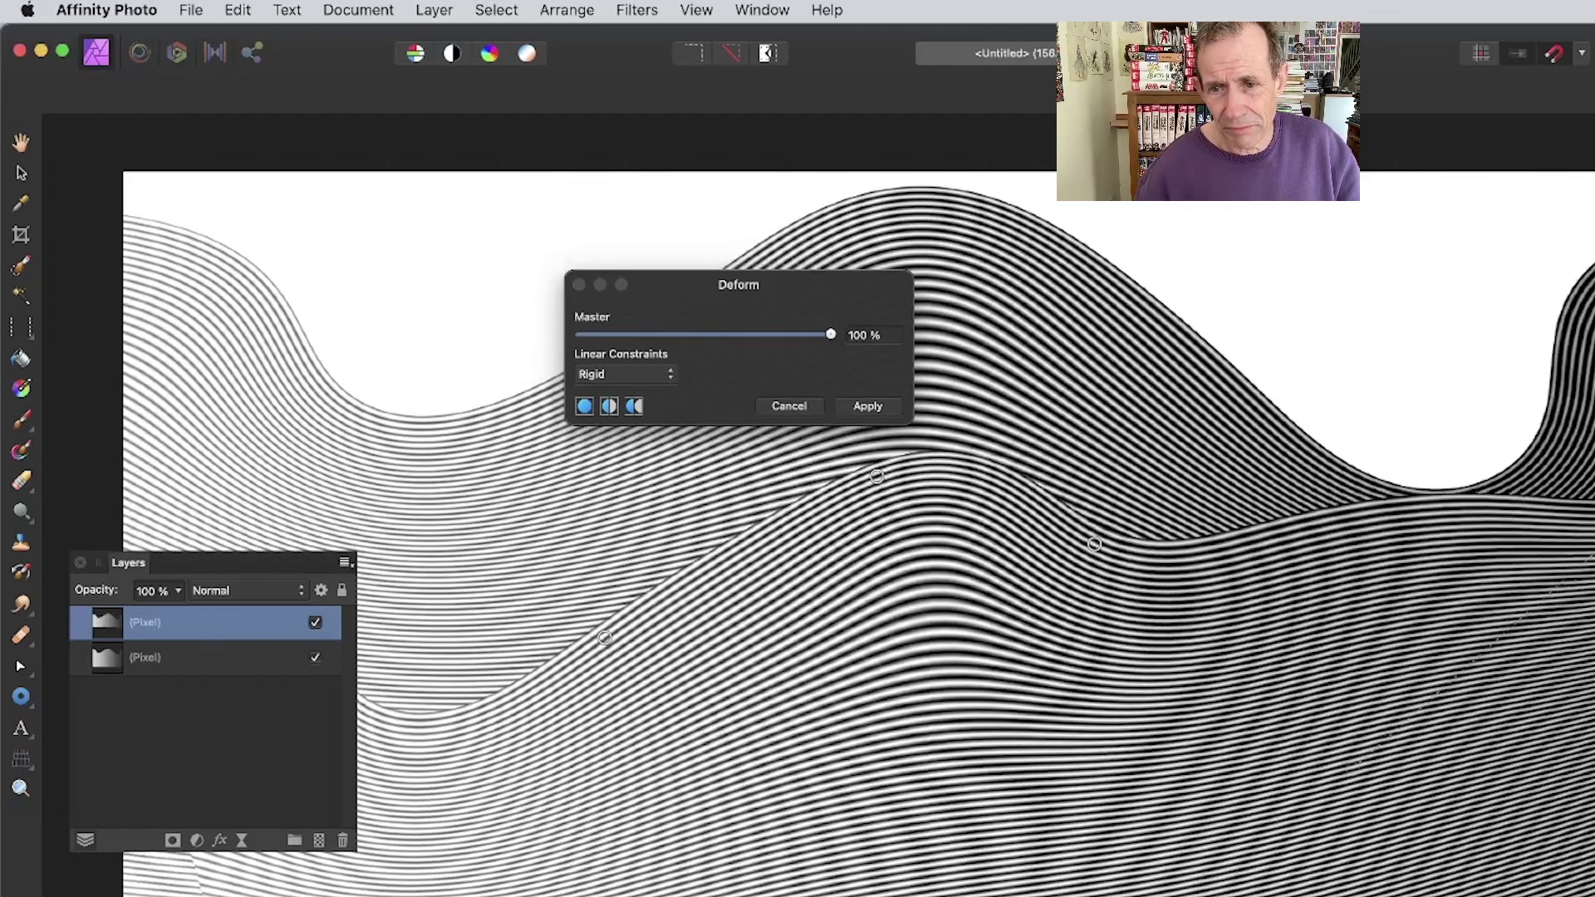
drag(1094, 544, 1094, 689)
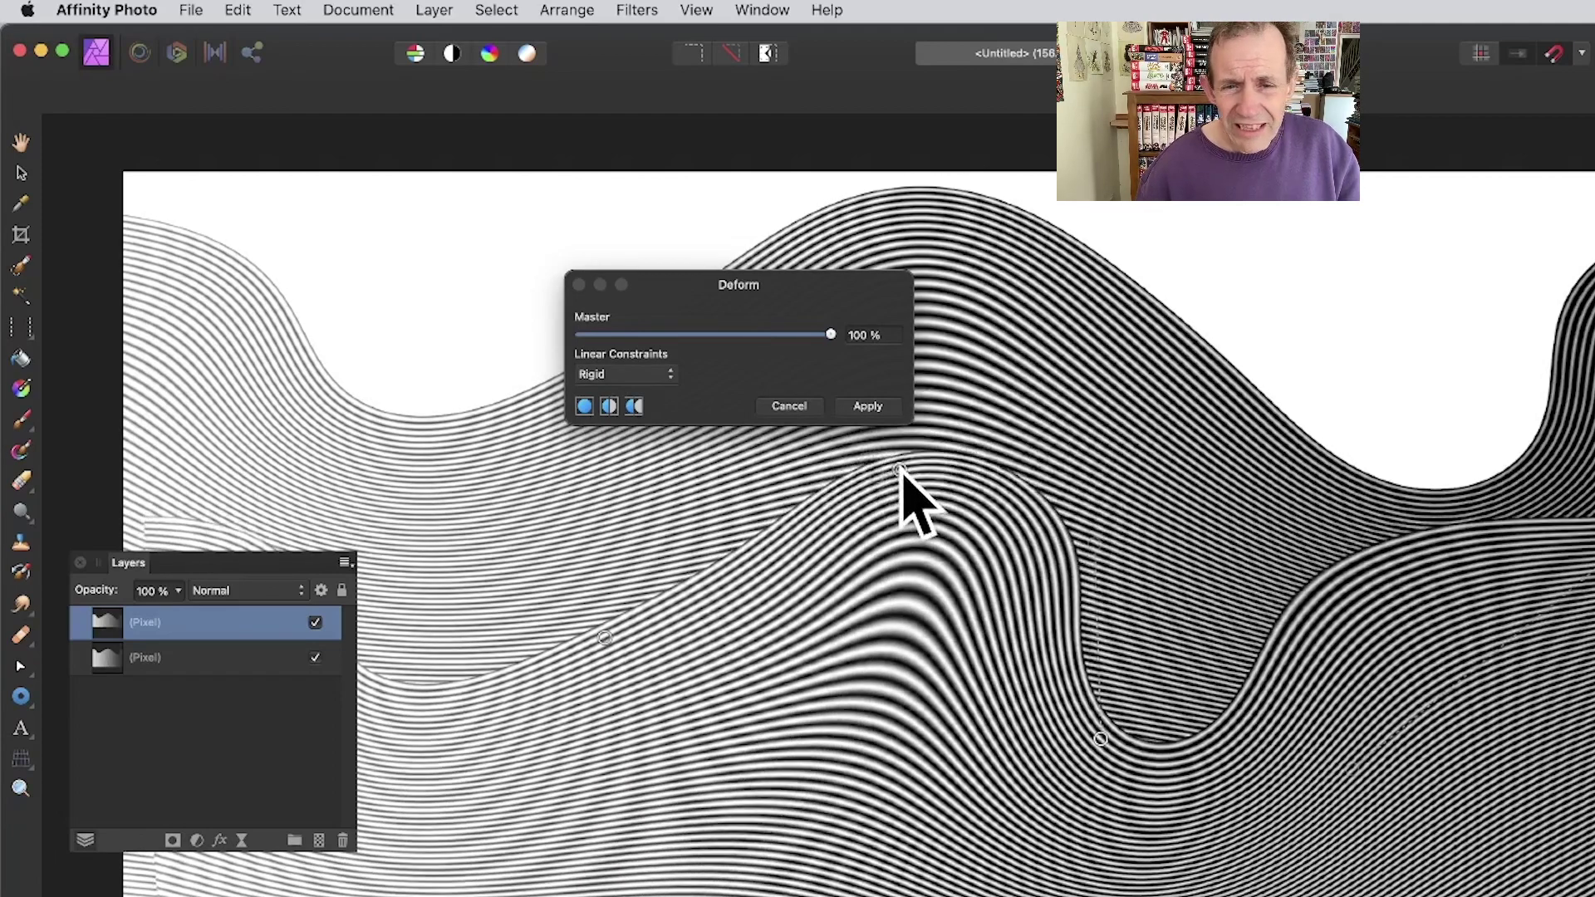
drag(876, 475, 929, 449)
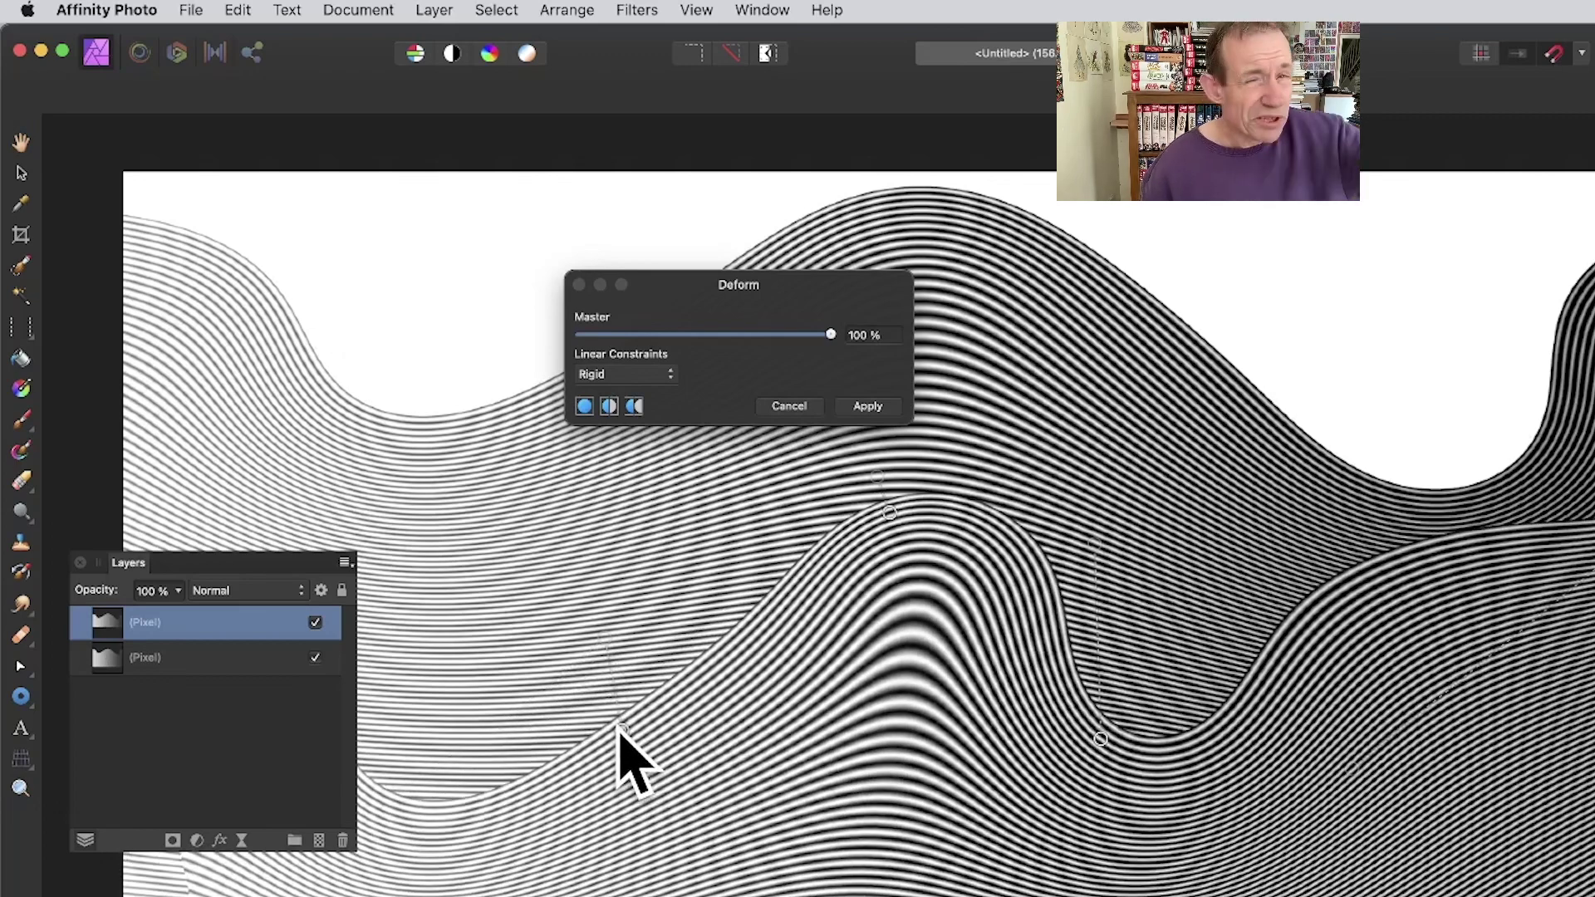
drag(619, 729, 496, 745)
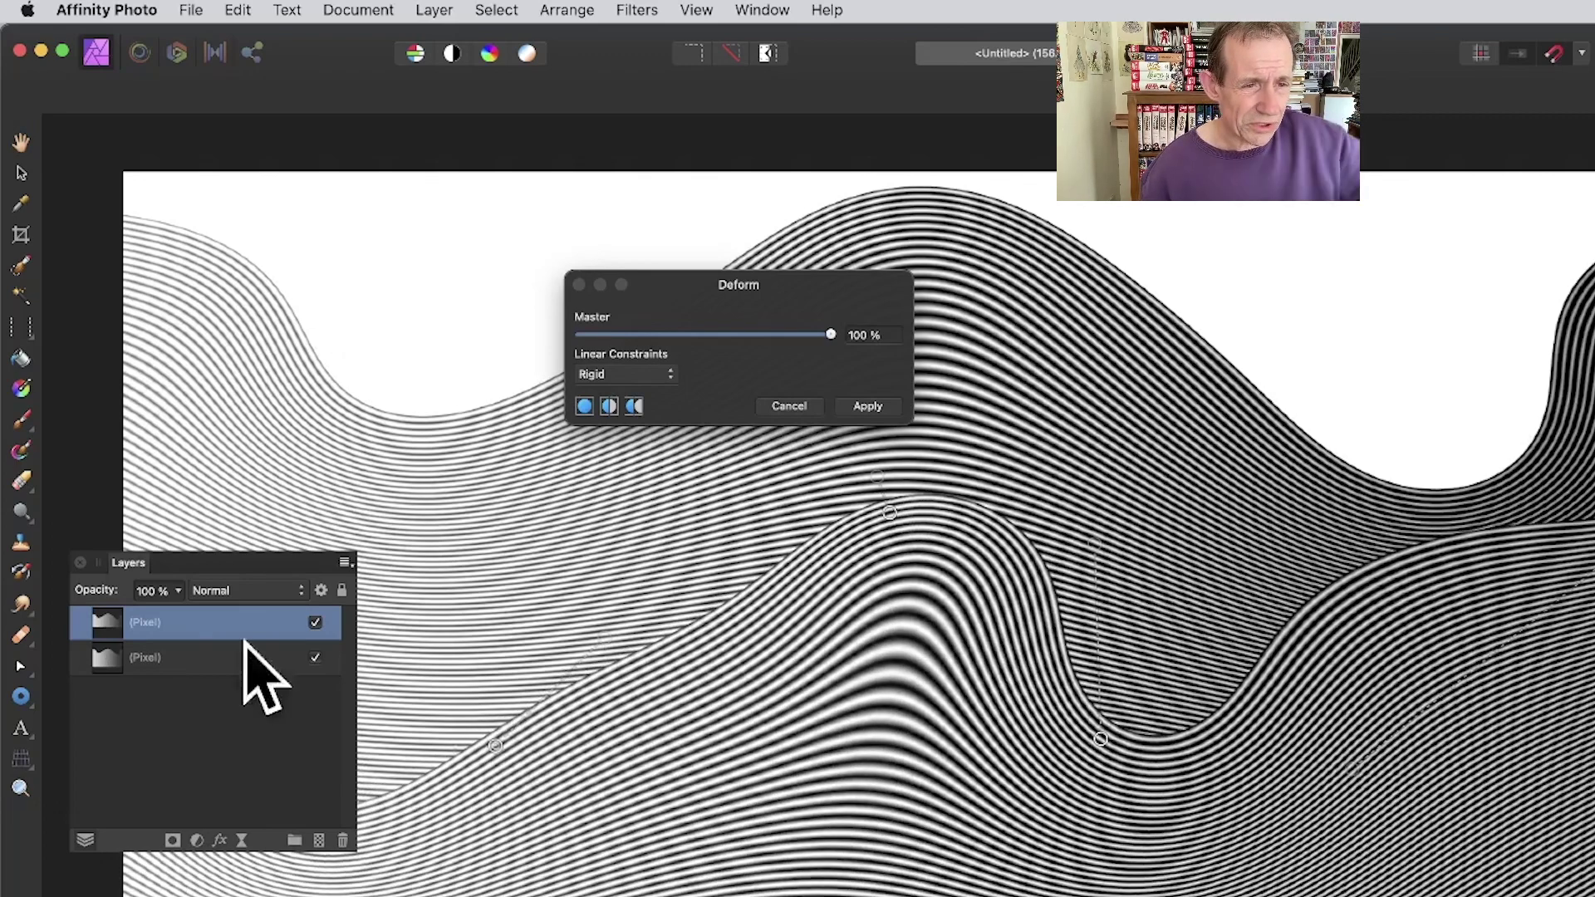
drag(124, 563, 135, 217)
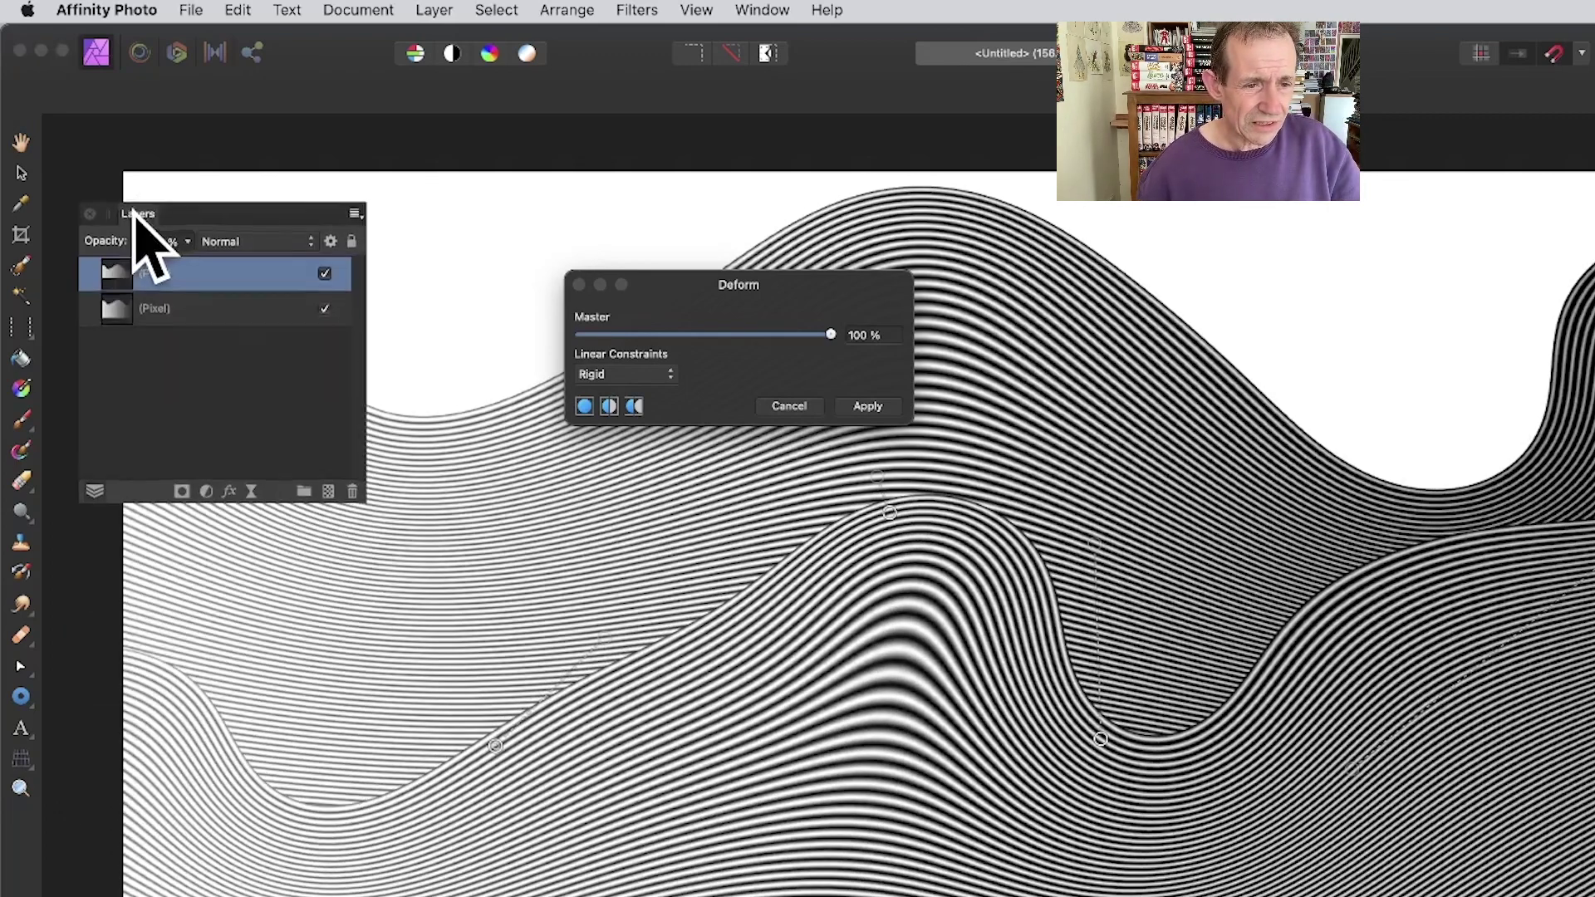
click(160, 681)
drag(160, 681, 146, 422)
drag(214, 220, 141, 642)
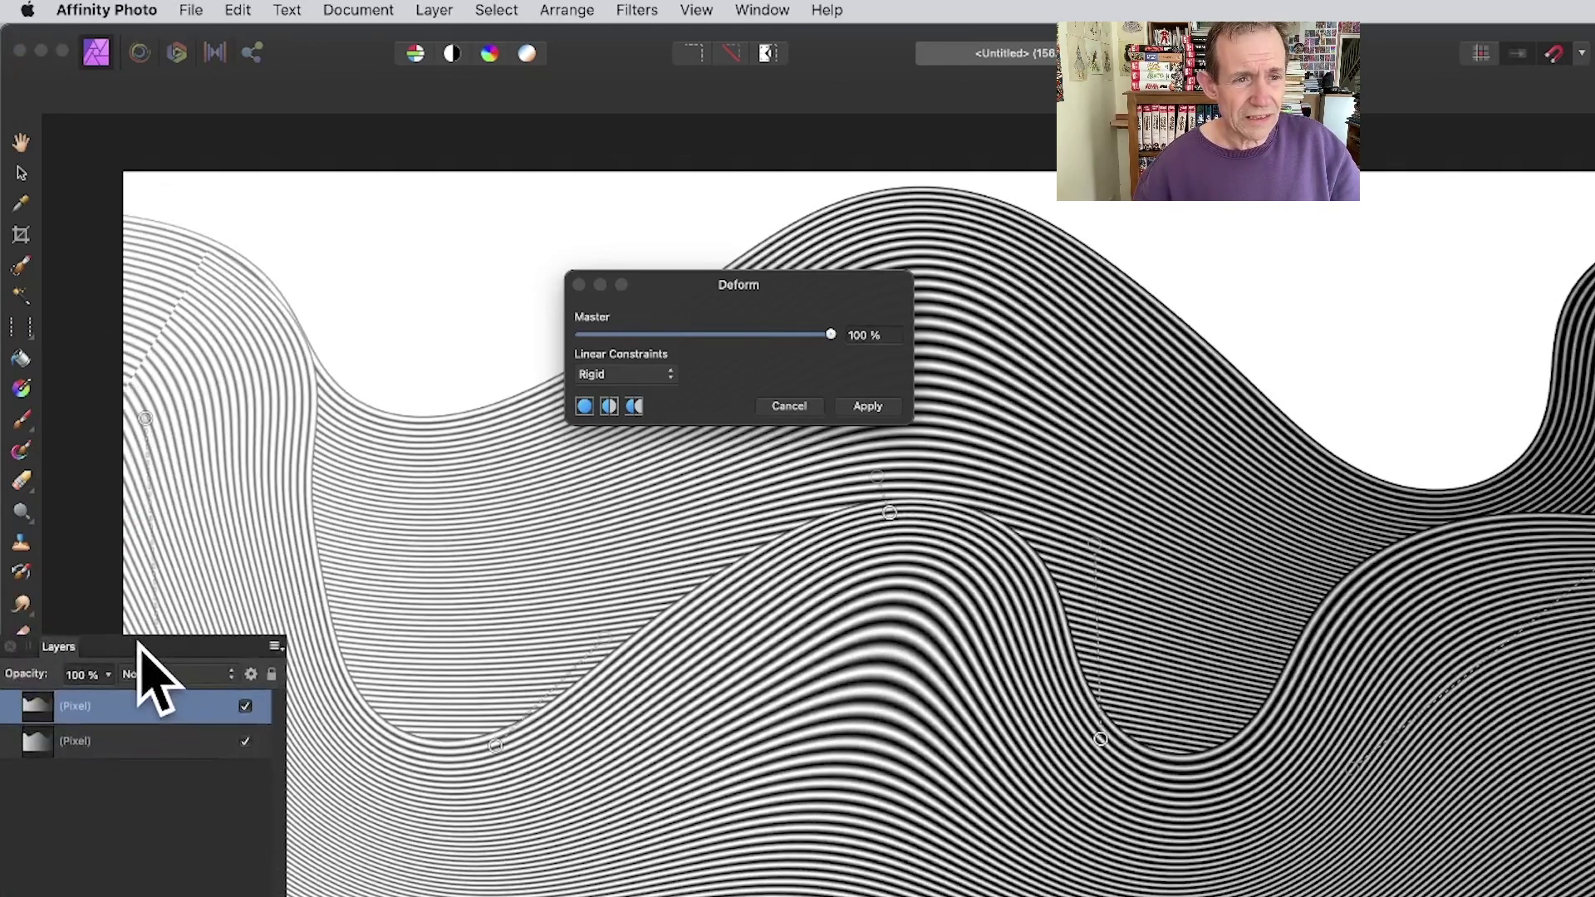
click(868, 407)
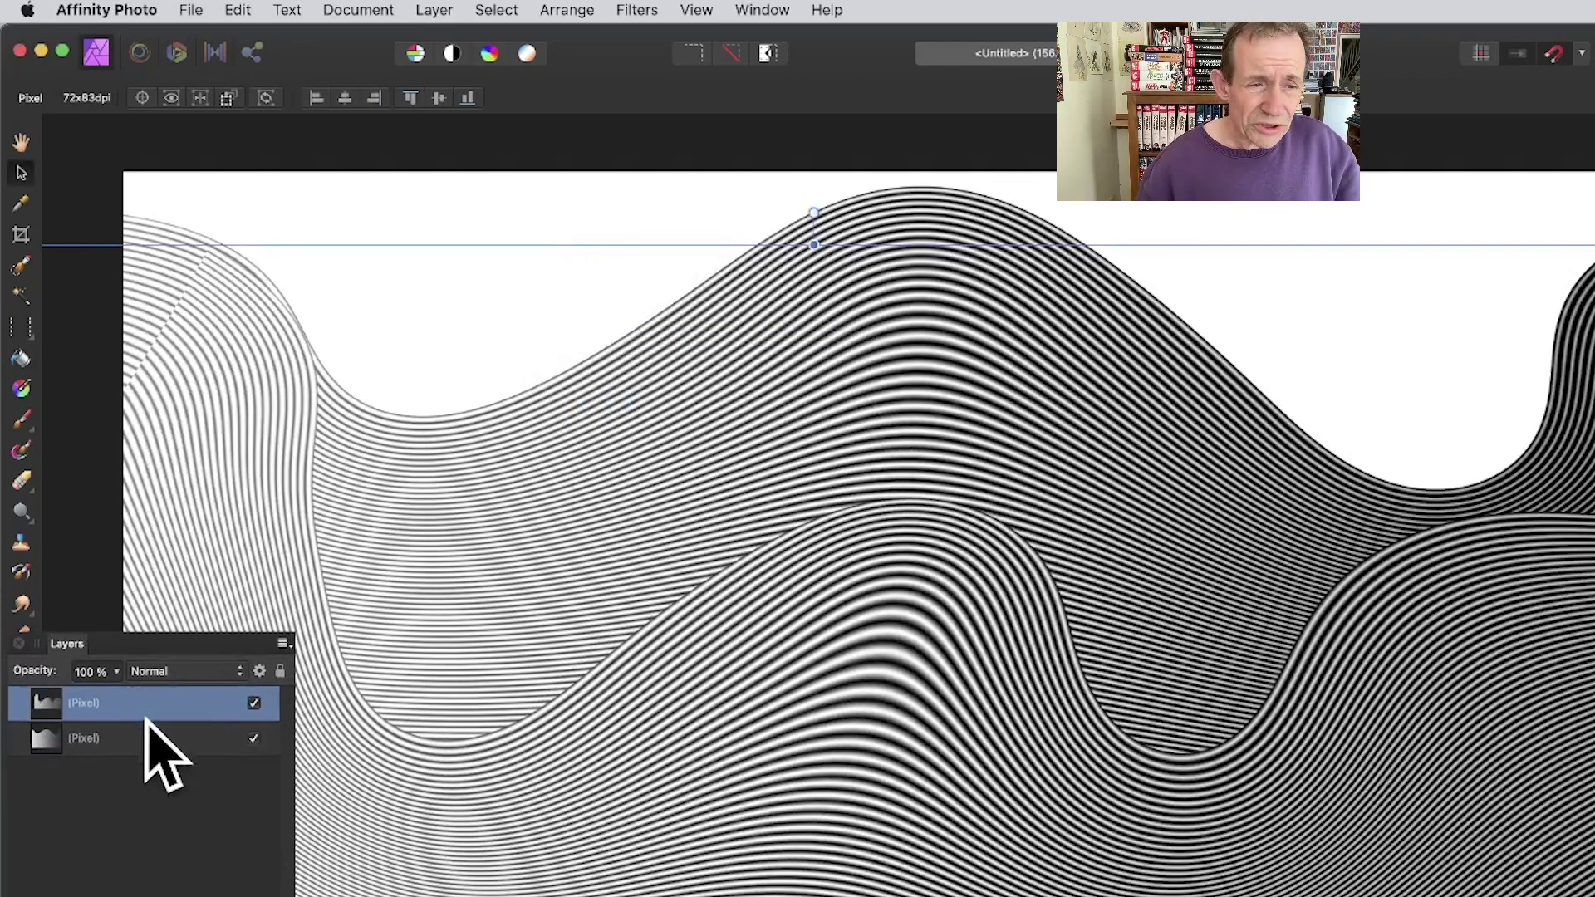
Step: Add an Outer Shadow to the top wave layer with its radius raised to about 7 px
drag(136, 644, 369, 453)
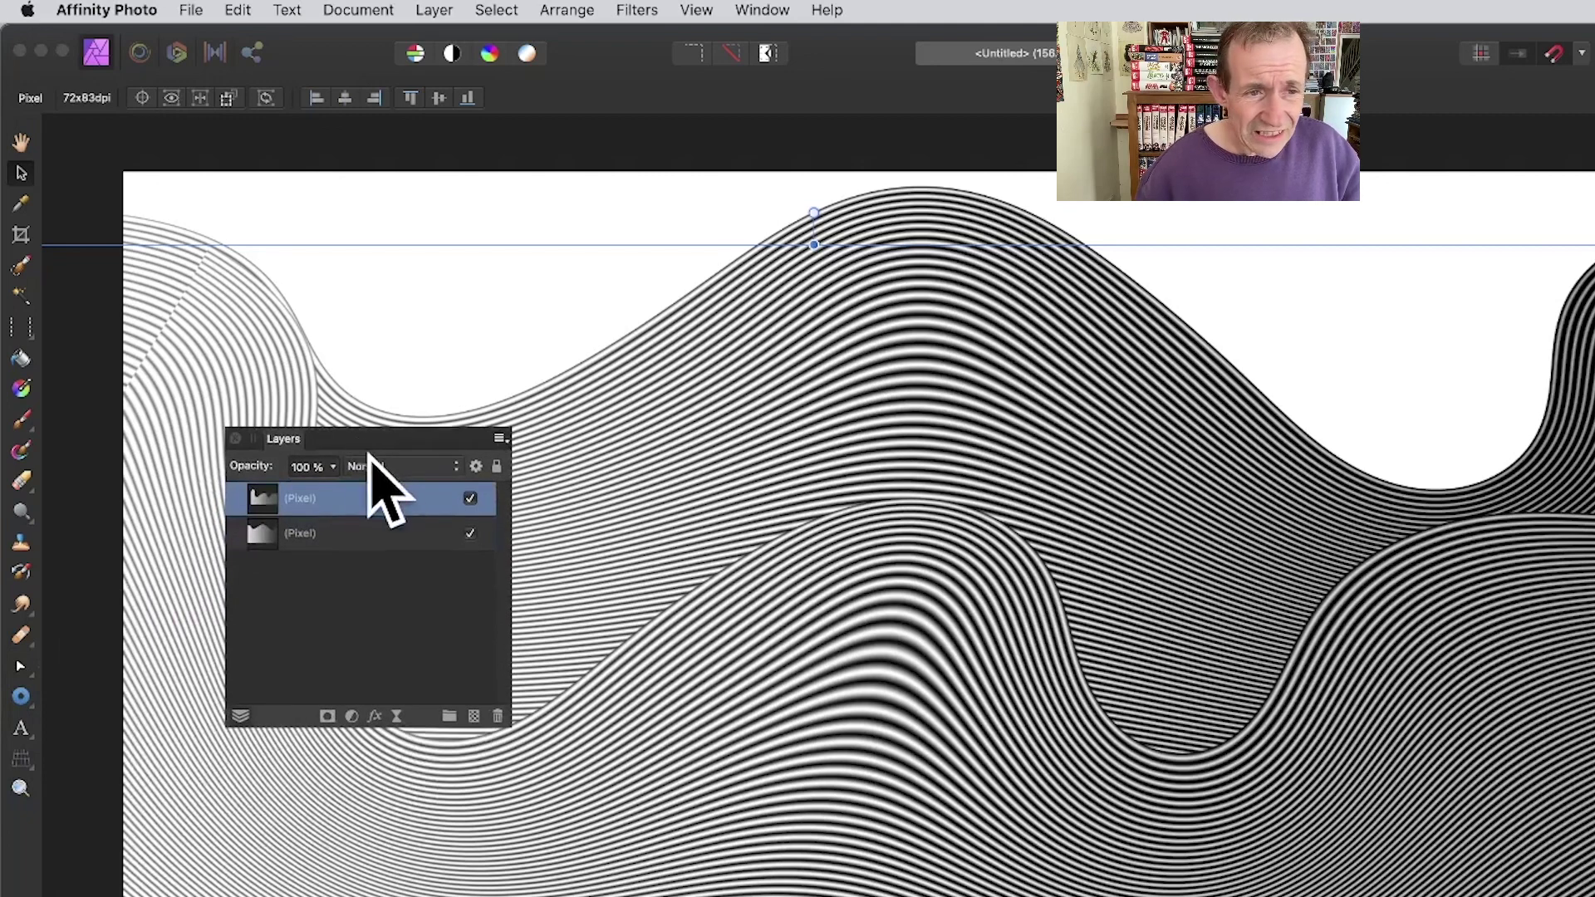
click(375, 717)
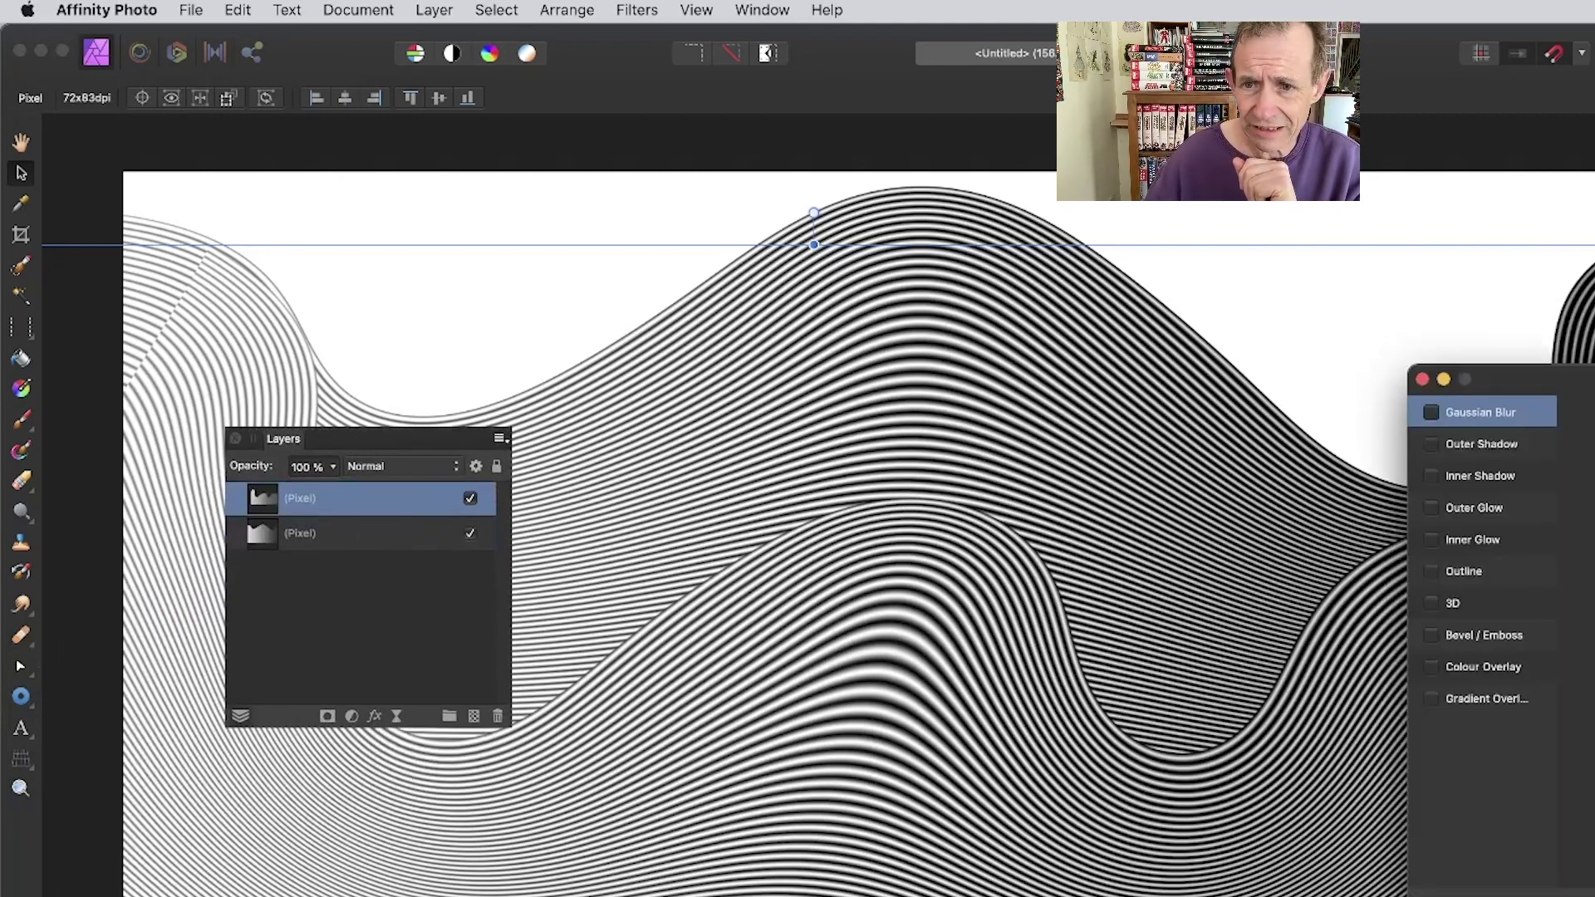
drag(1588, 379, 527, 257)
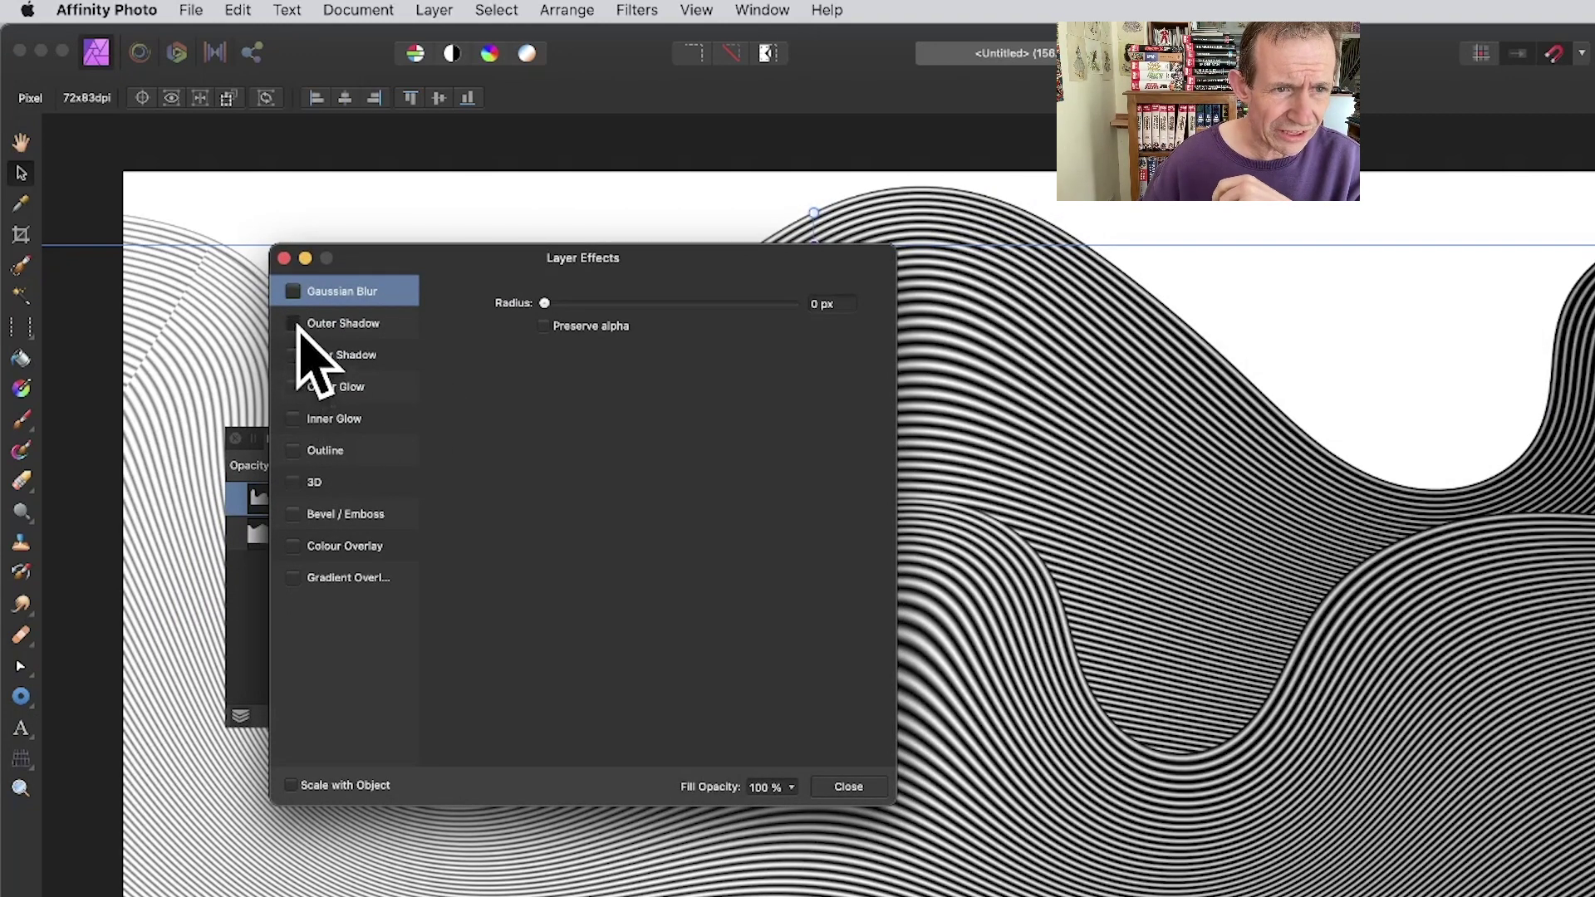
click(331, 325)
drag(583, 356, 683, 414)
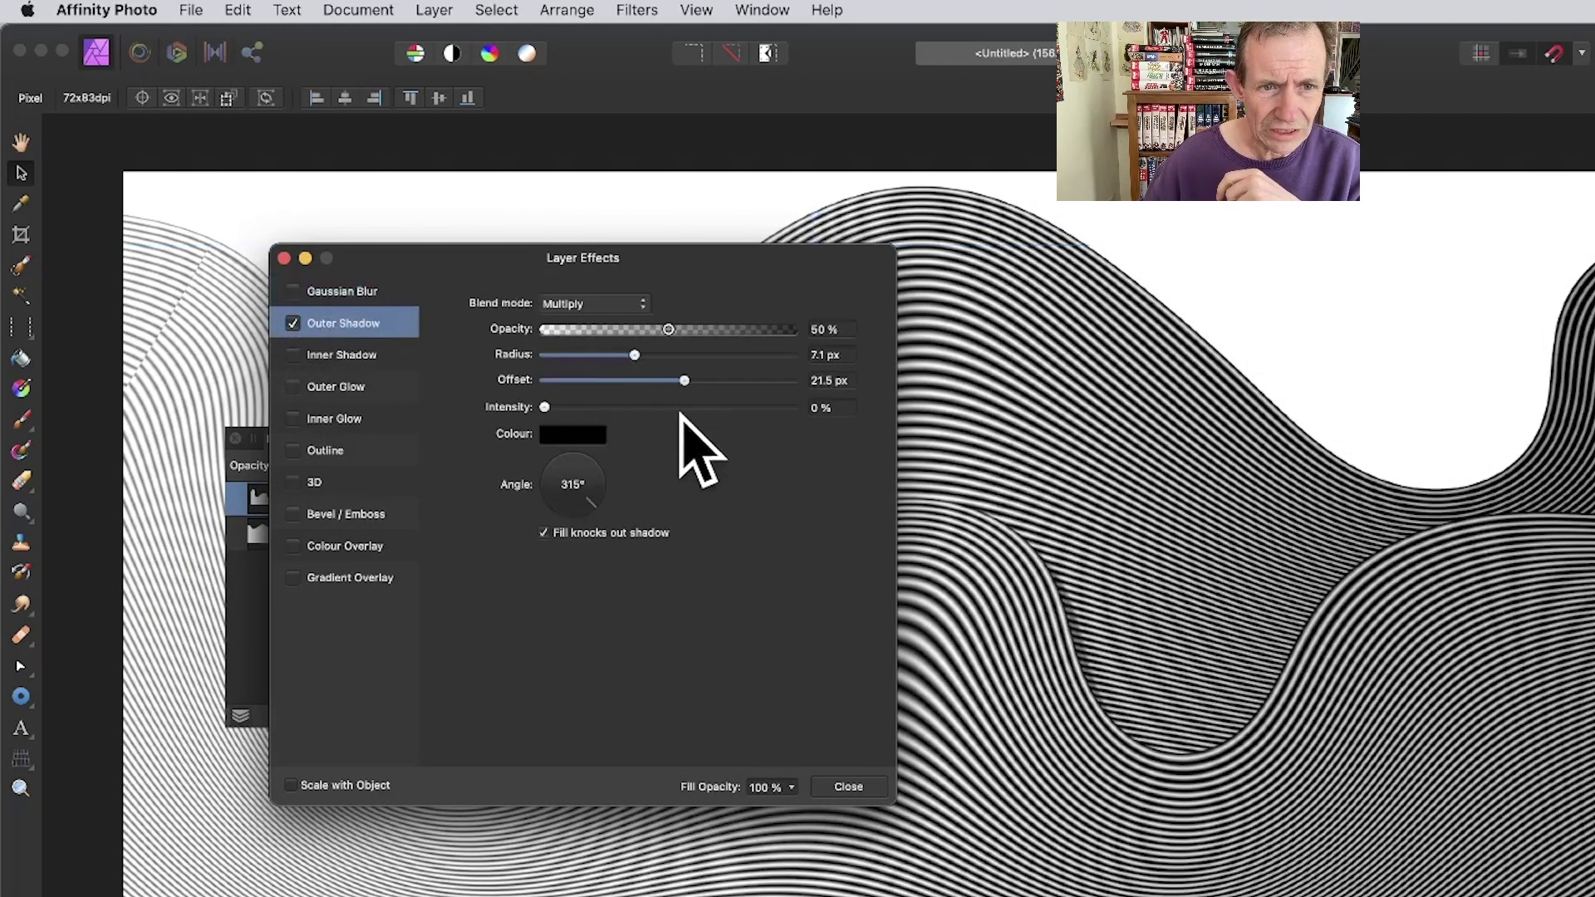
click(848, 786)
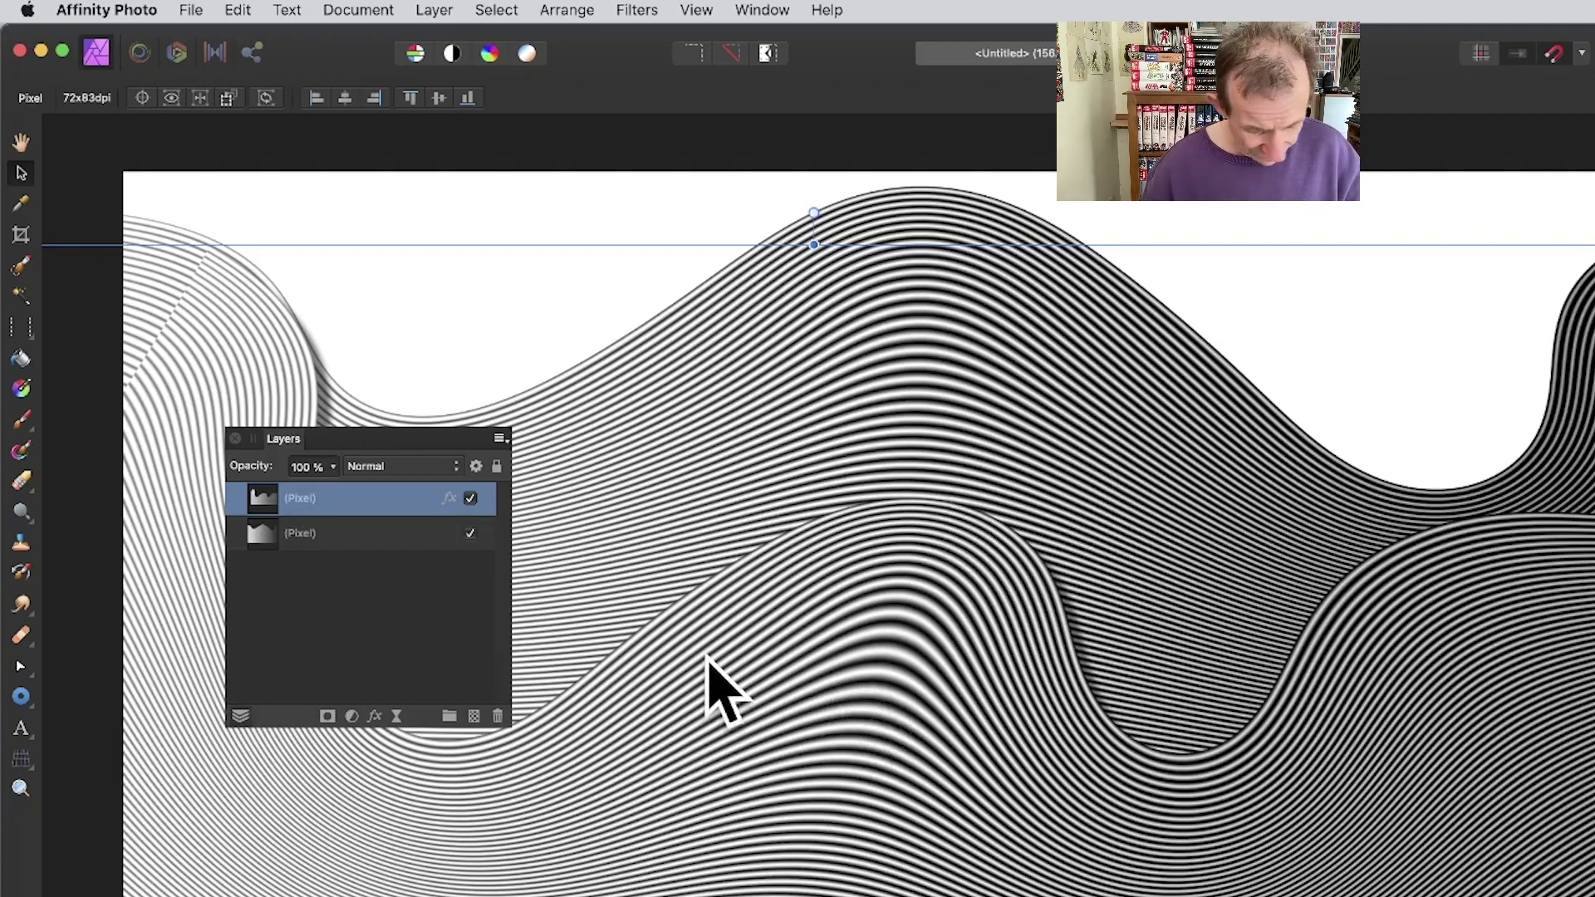
Step: Duplicate the shadowed stripe layer and start a Deform warp on the copy
drag(847, 669, 808, 896)
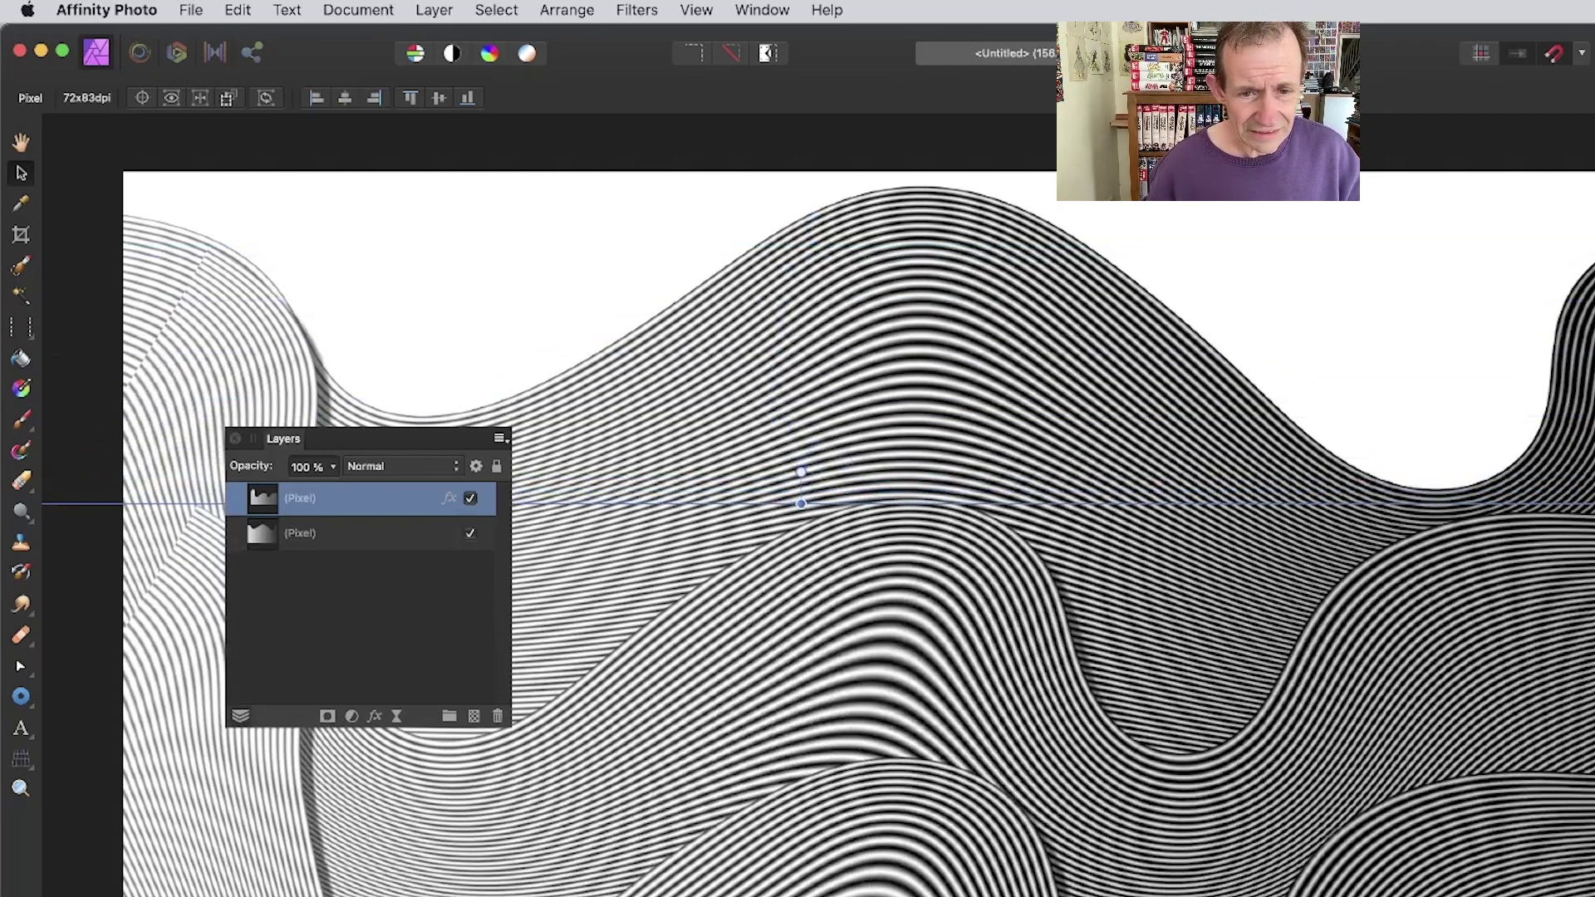
key(super+shift+n)
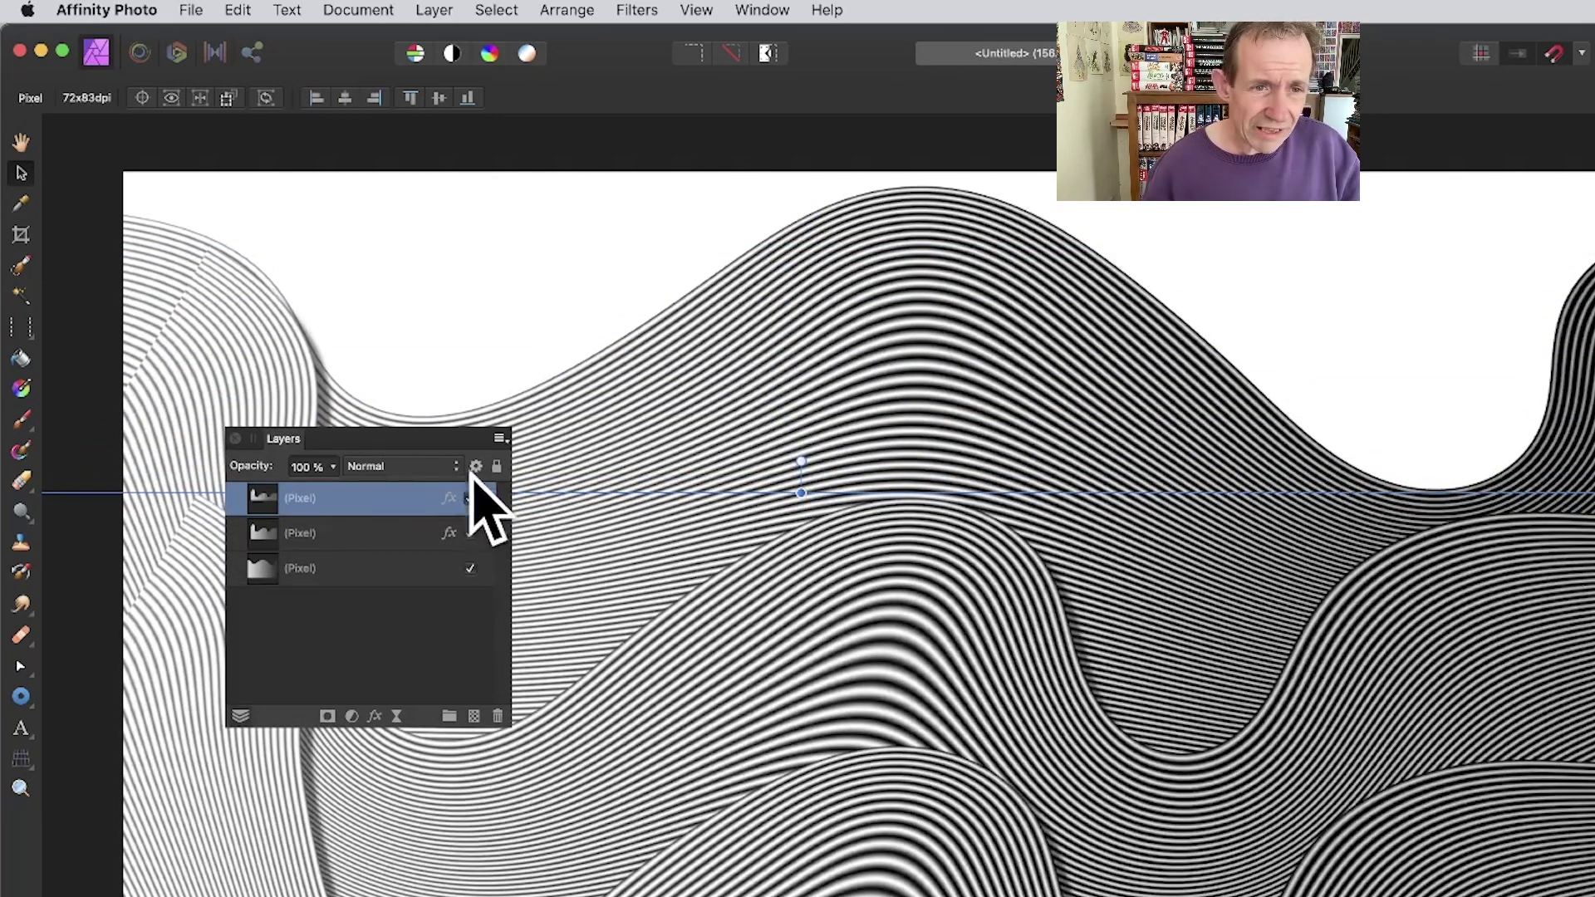
click(638, 10)
mouse_move(653, 126)
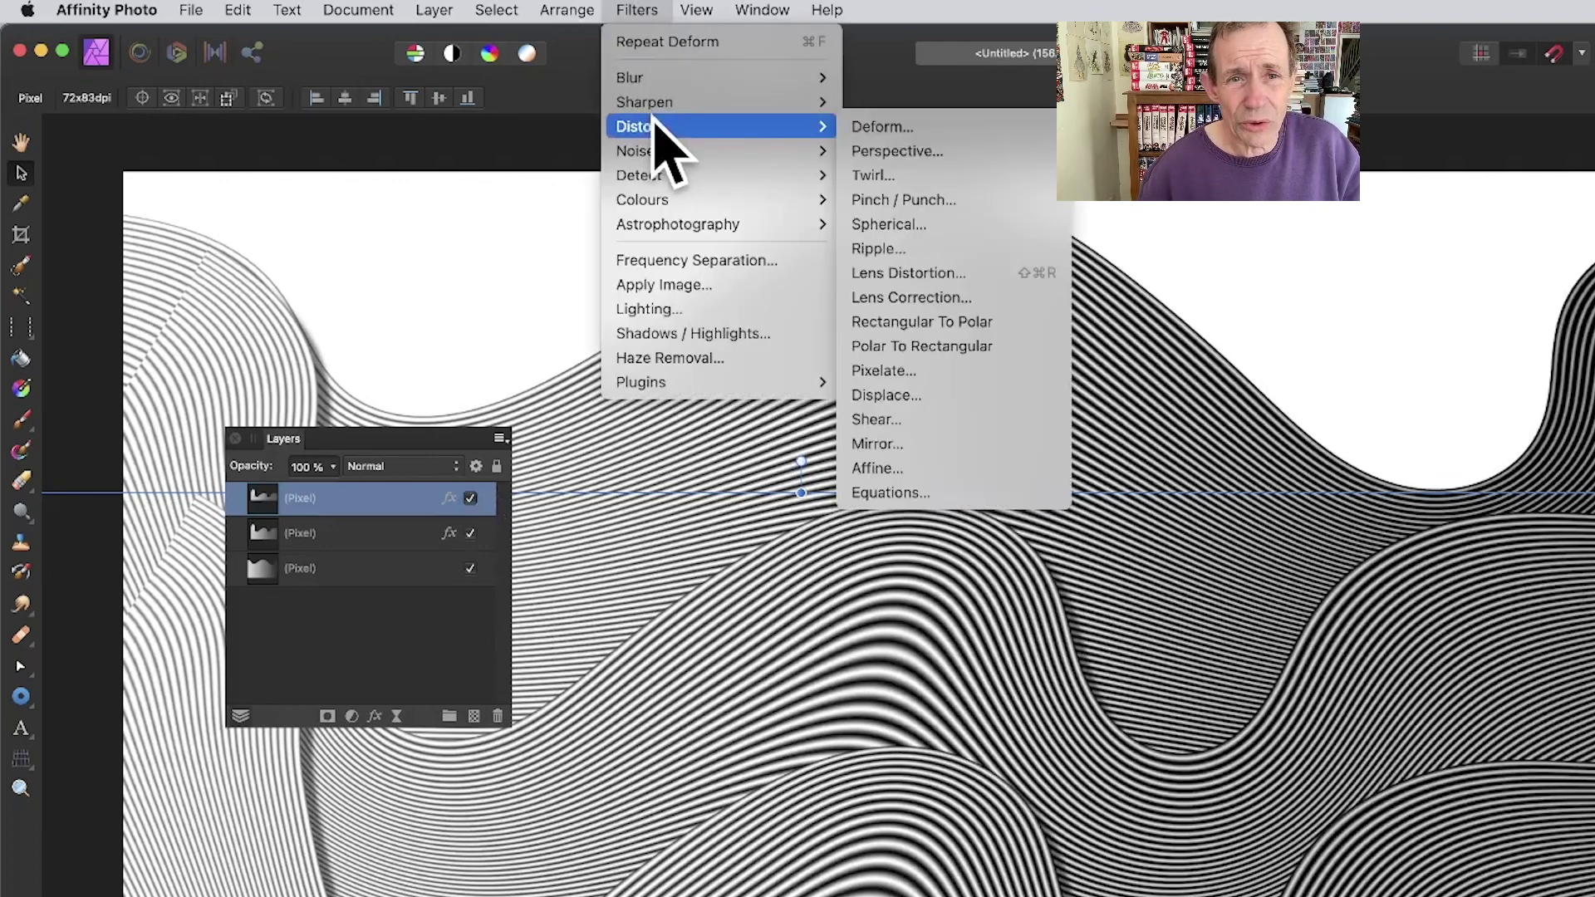
click(945, 123)
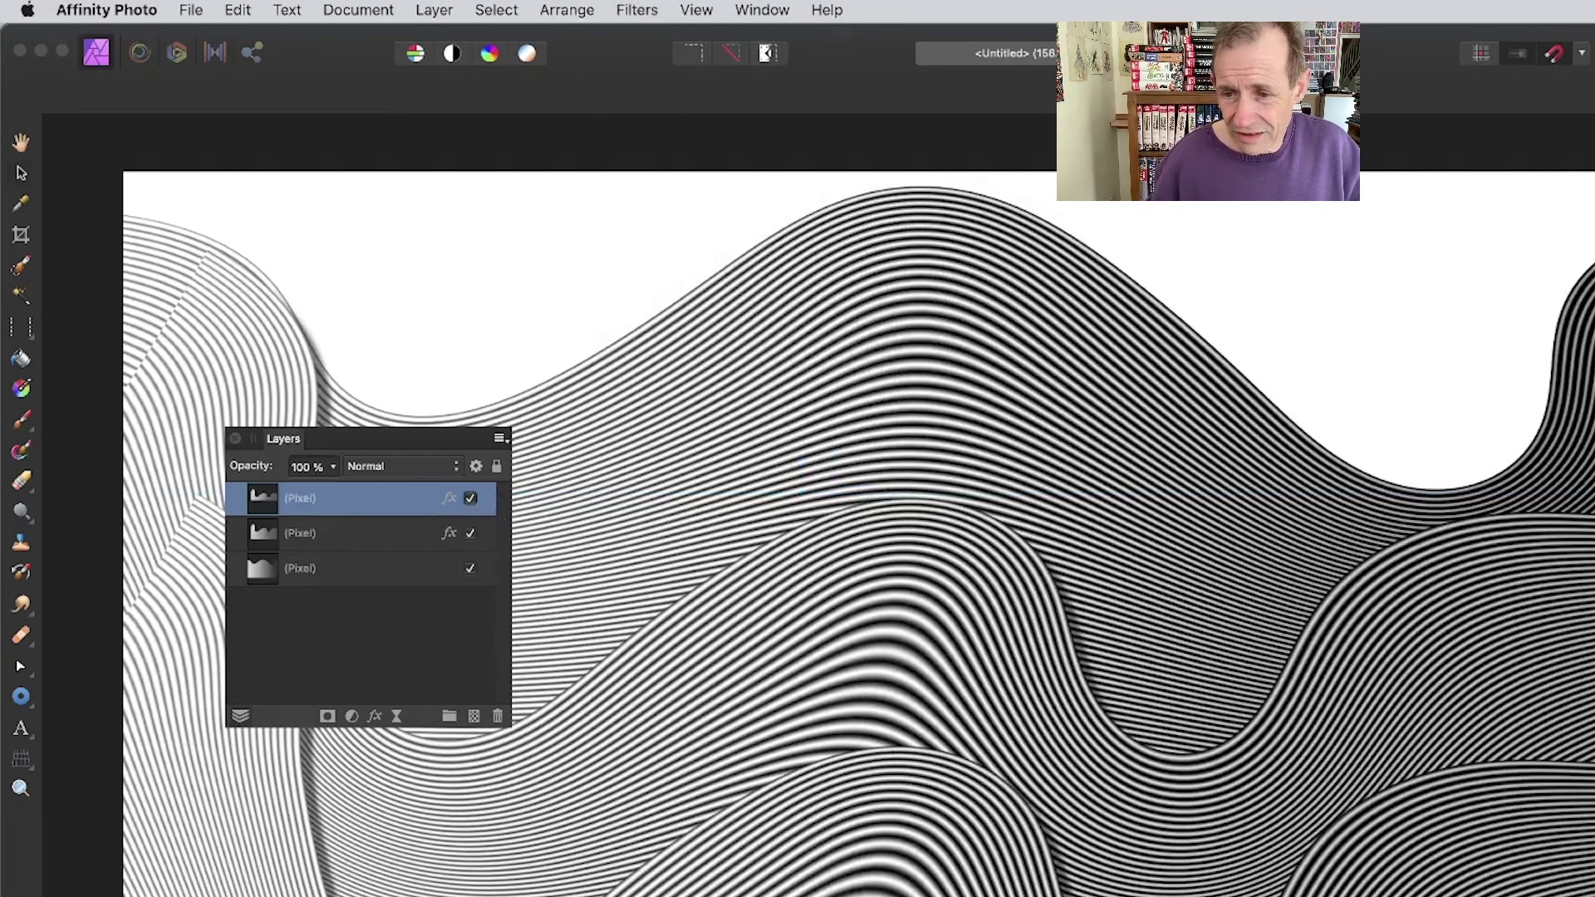
click(752, 868)
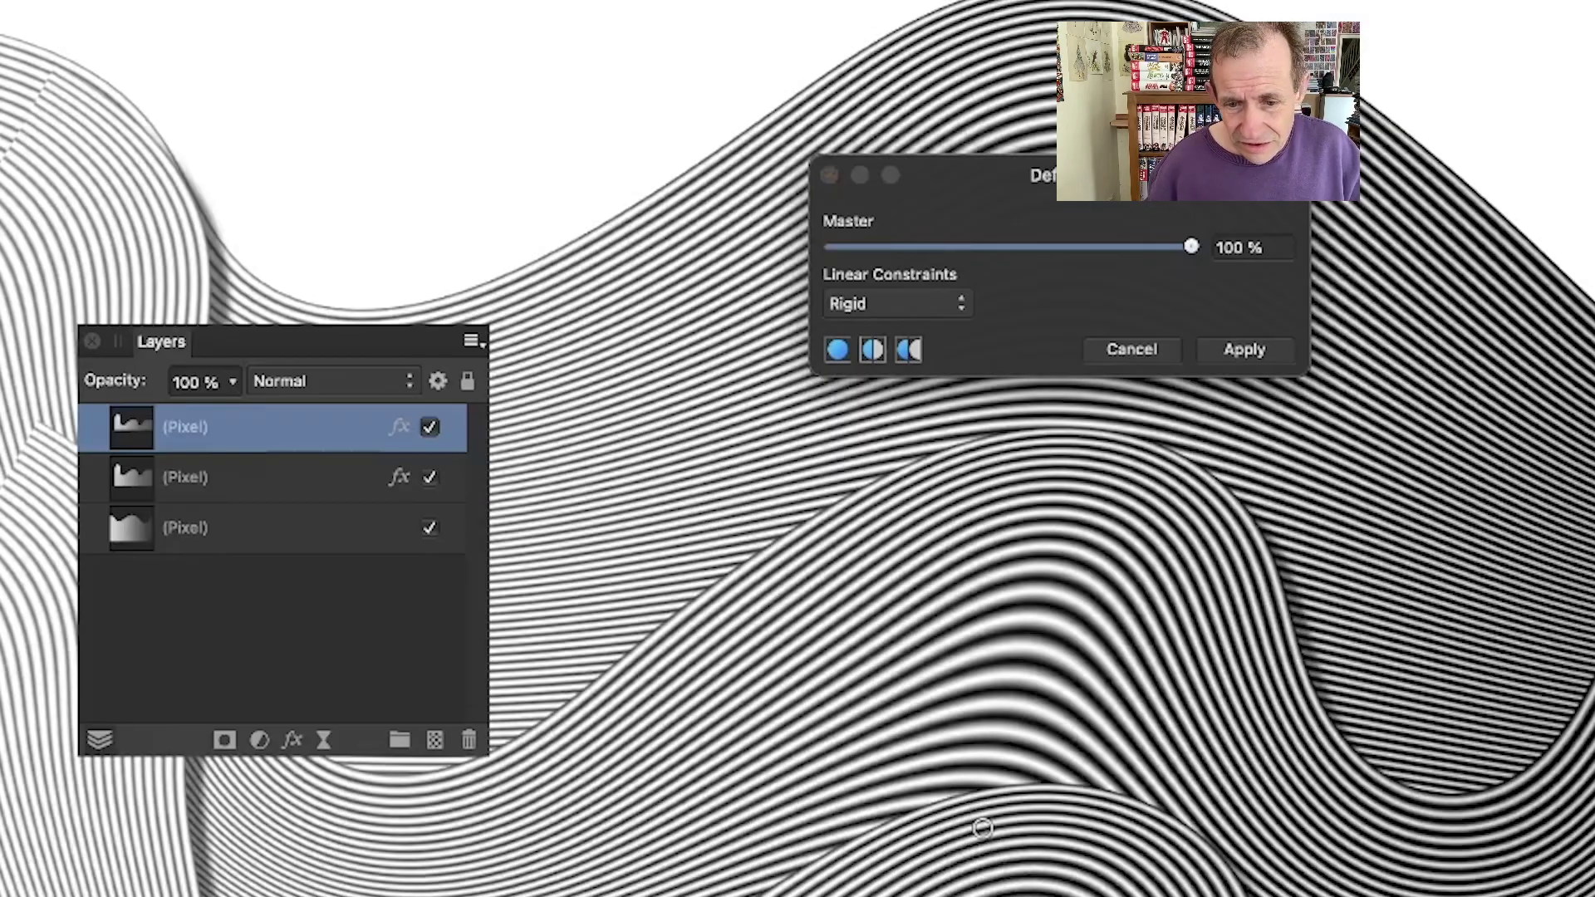
Step: Bend the copy's stripes down and across the left side, then apply the warp
drag(982, 828, 966, 849)
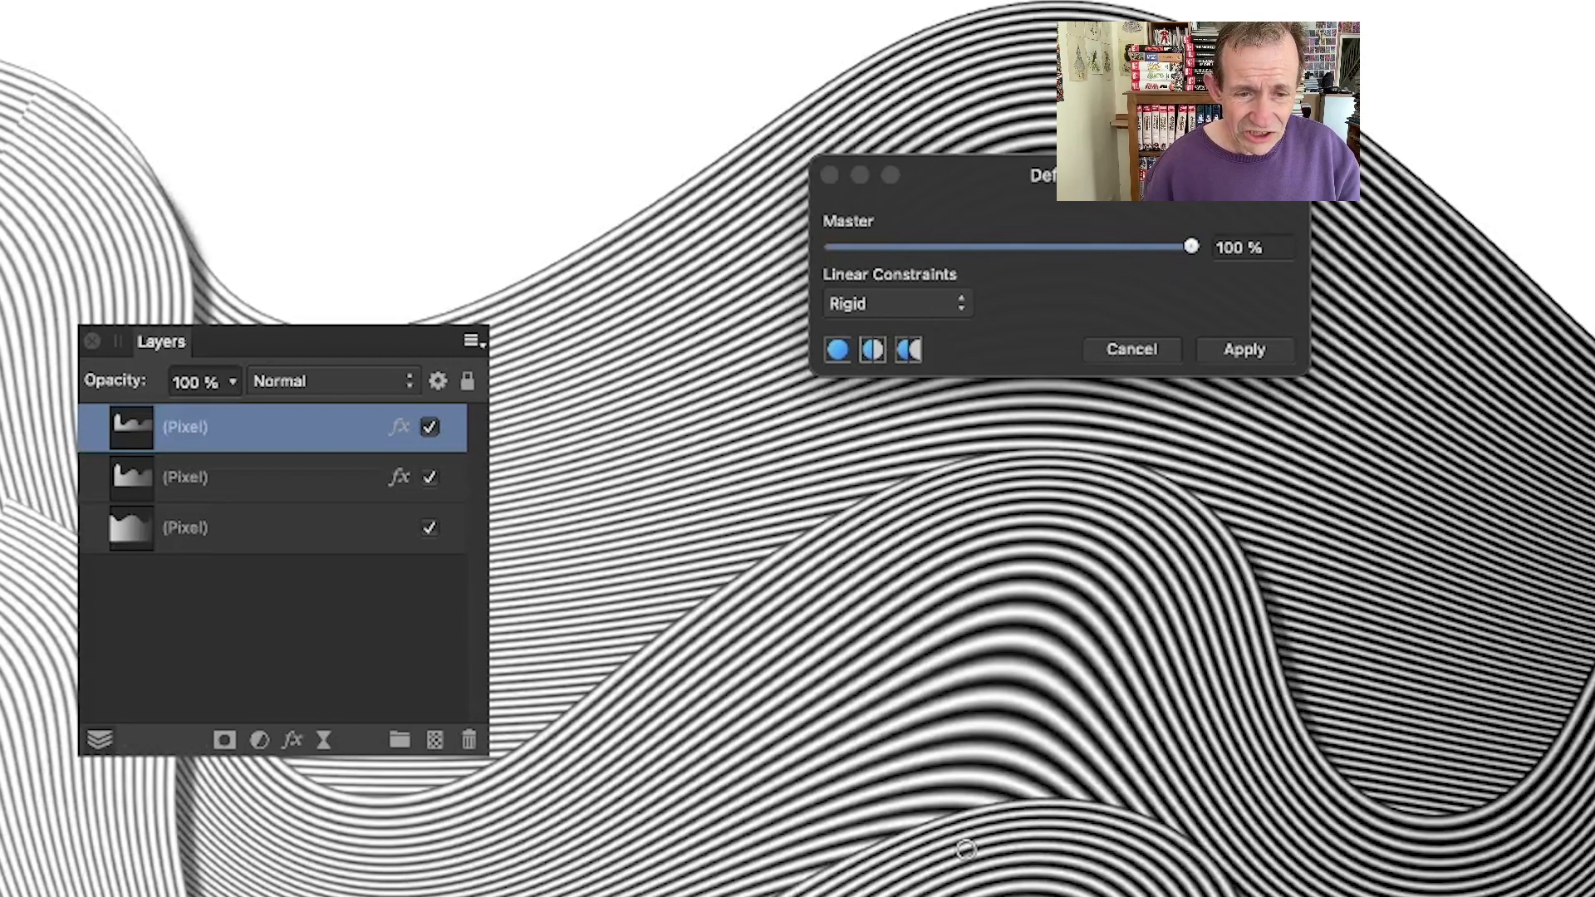
mouse_move(714, 885)
mouse_down()
mouse_move(686, 864)
mouse_move(694, 887)
mouse_up()
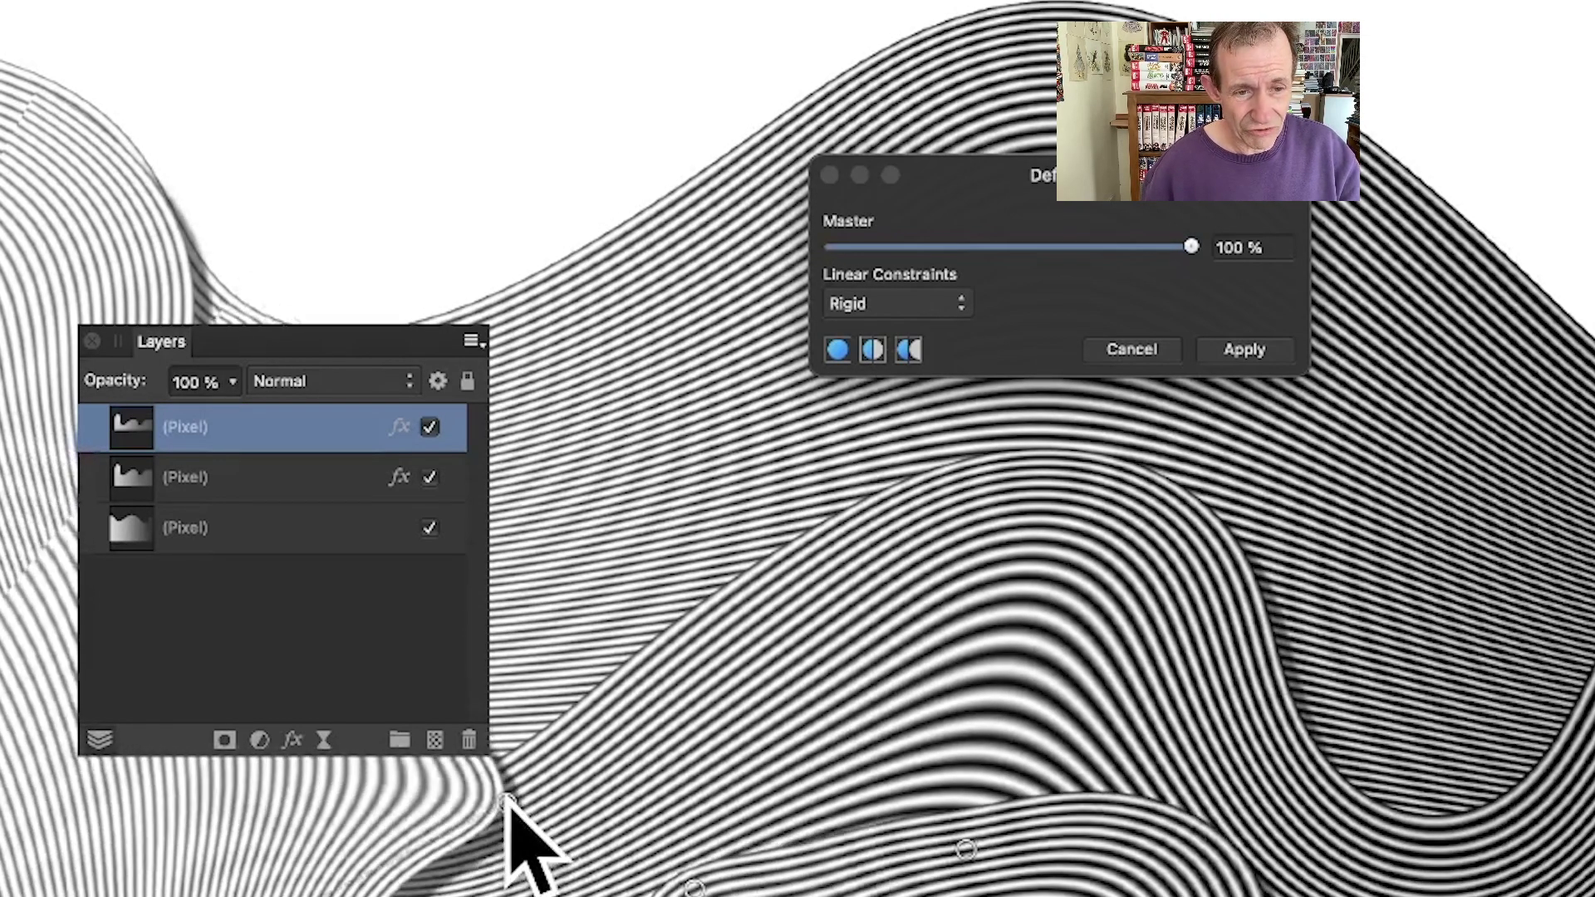
drag(538, 759, 100, 102)
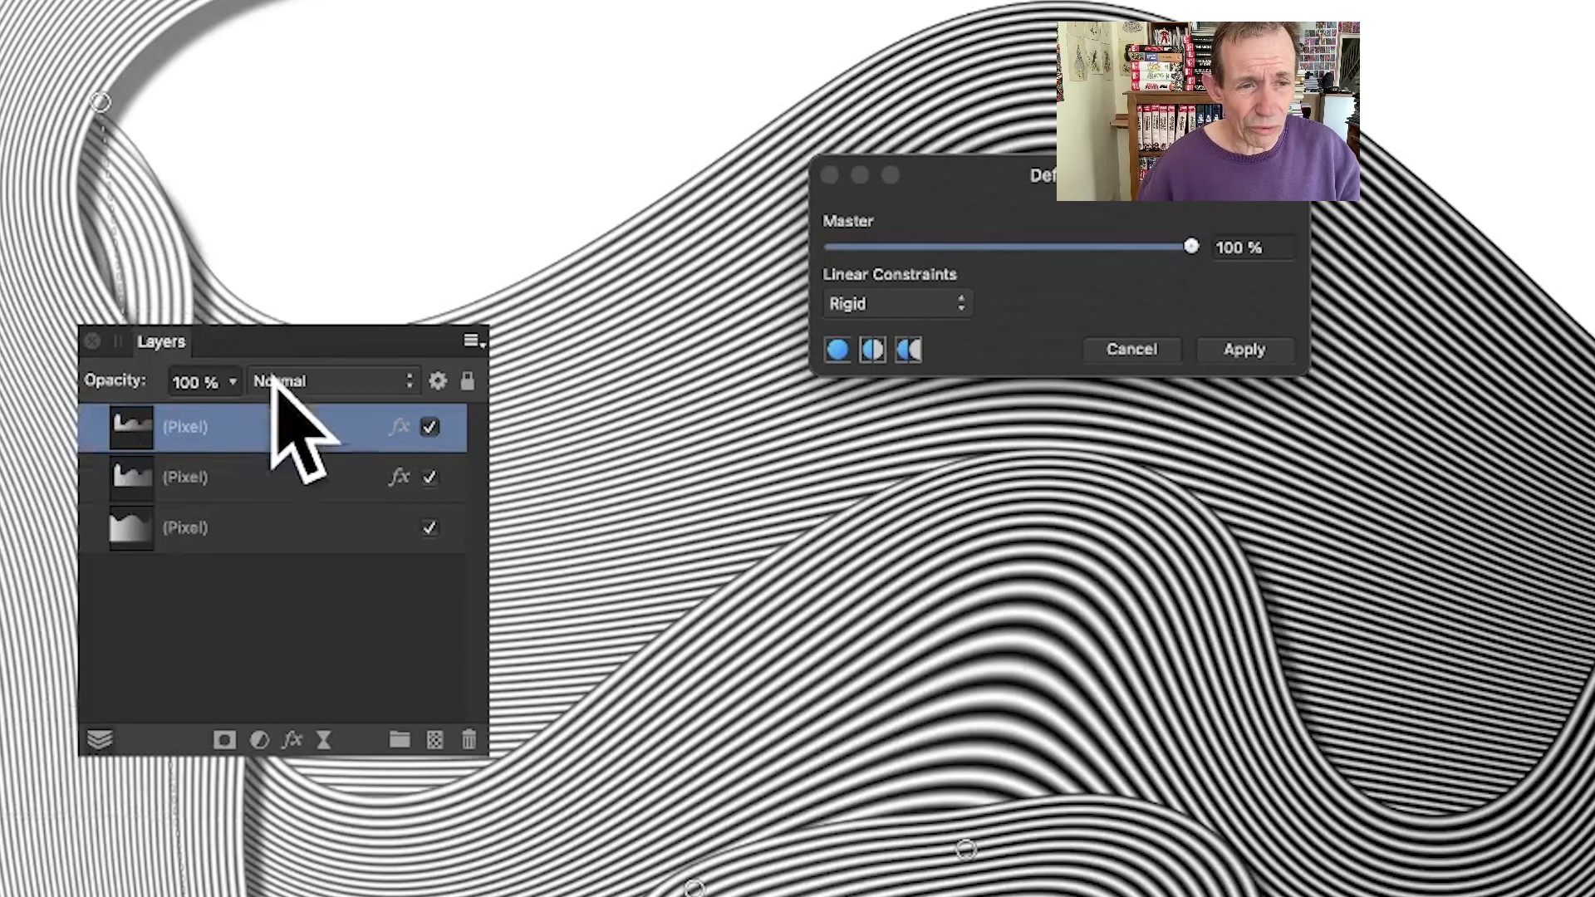
drag(295, 334, 536, 415)
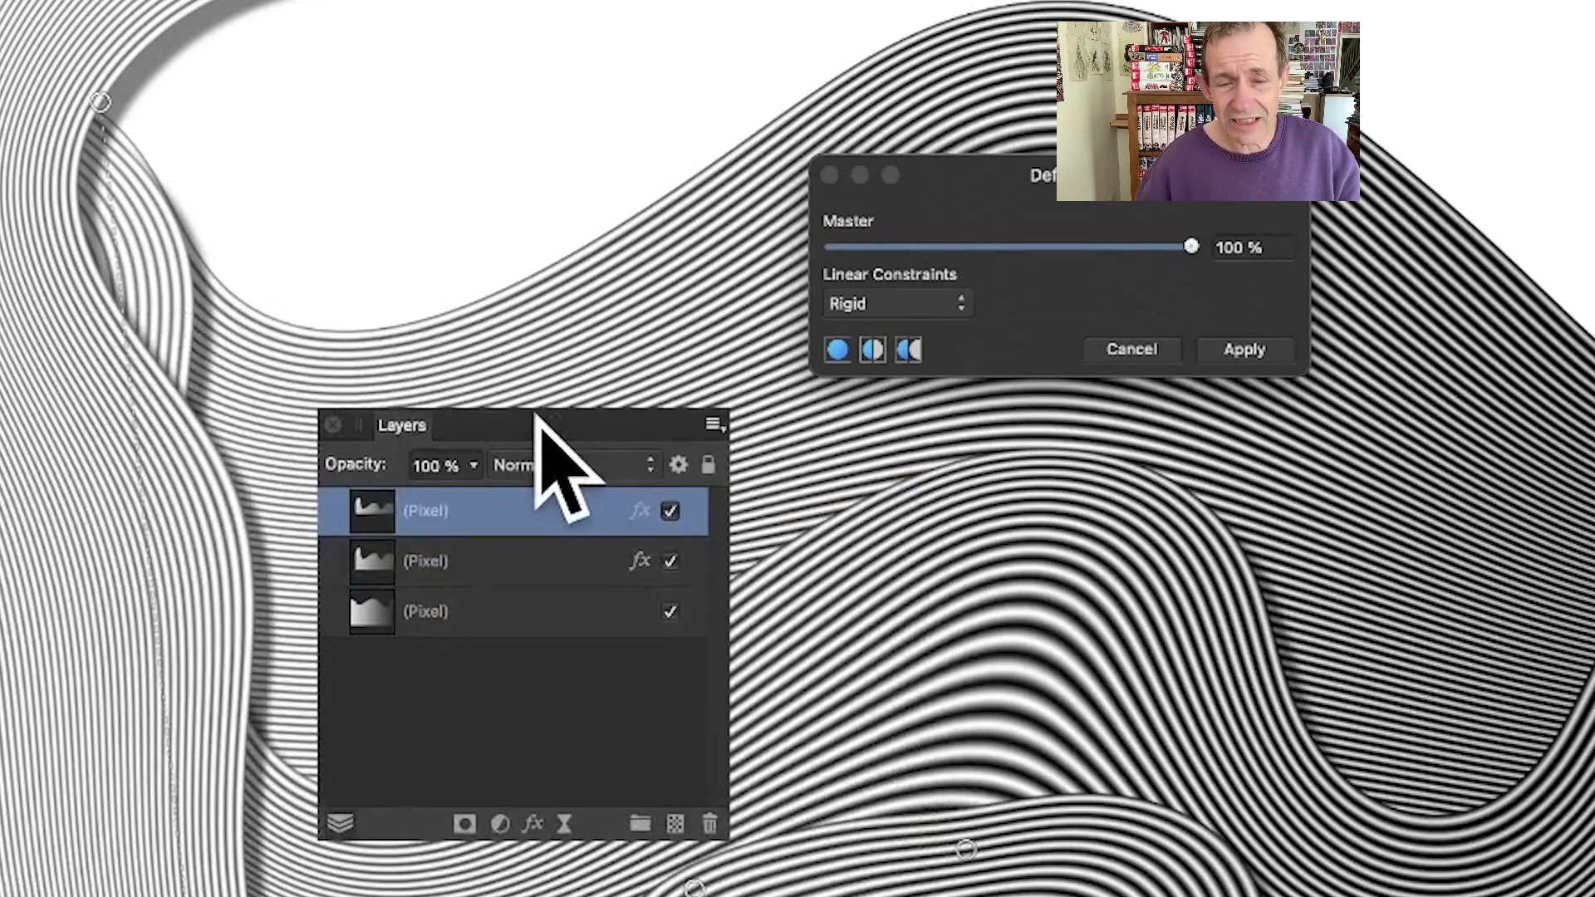
click(1257, 349)
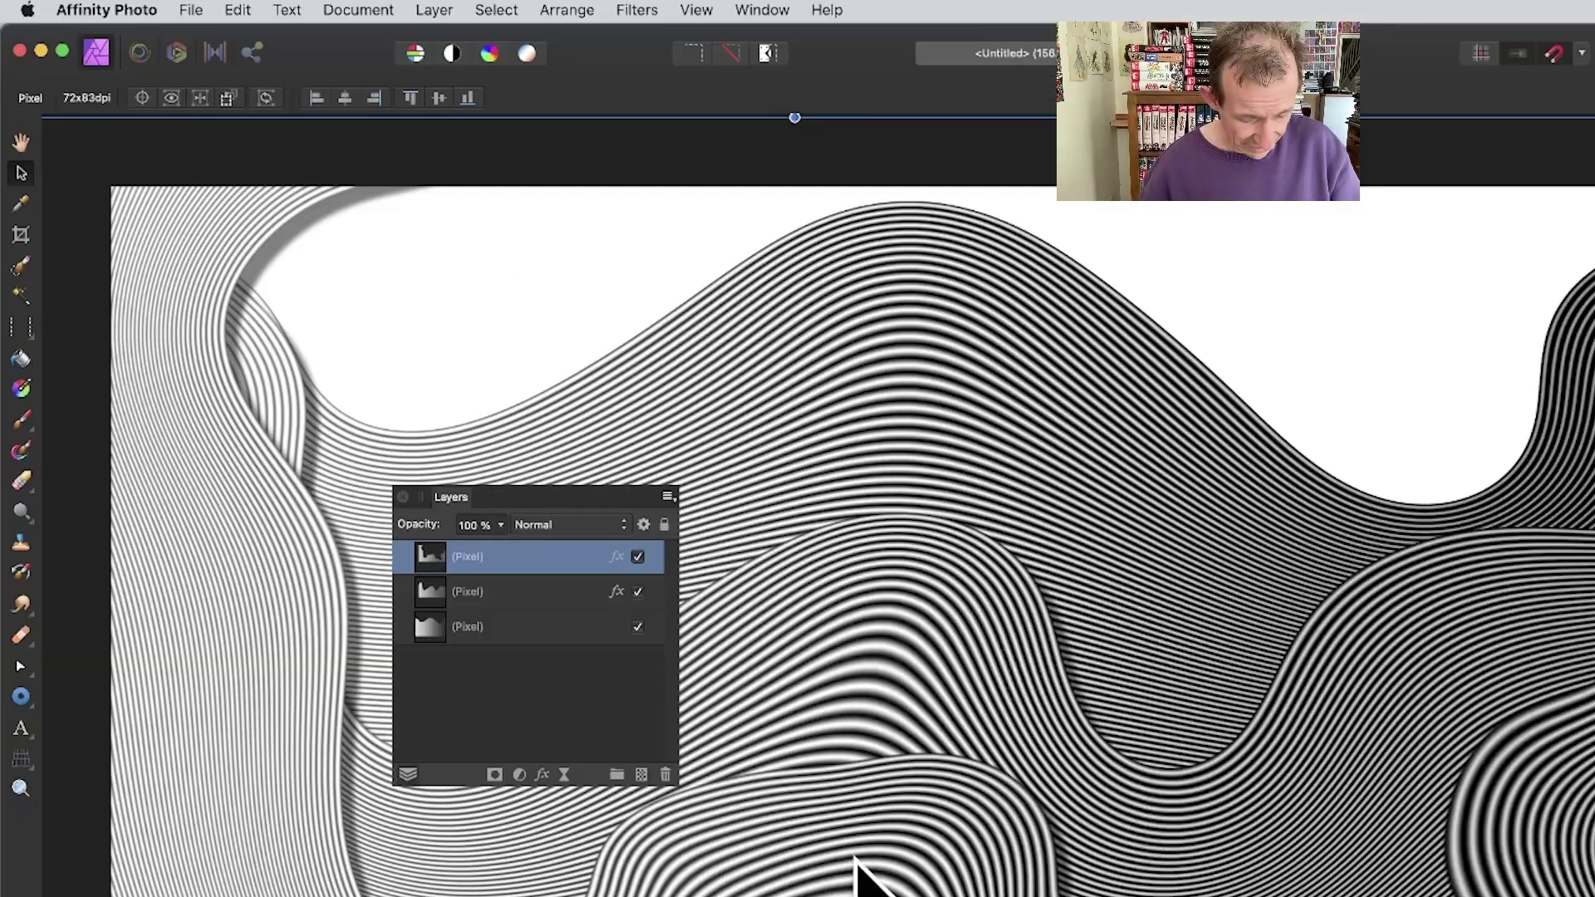
Step: Duplicate the layer with Cmd+J and pull the warp line up to re-bend the upper-left waves
drag(795, 117, 574, 283)
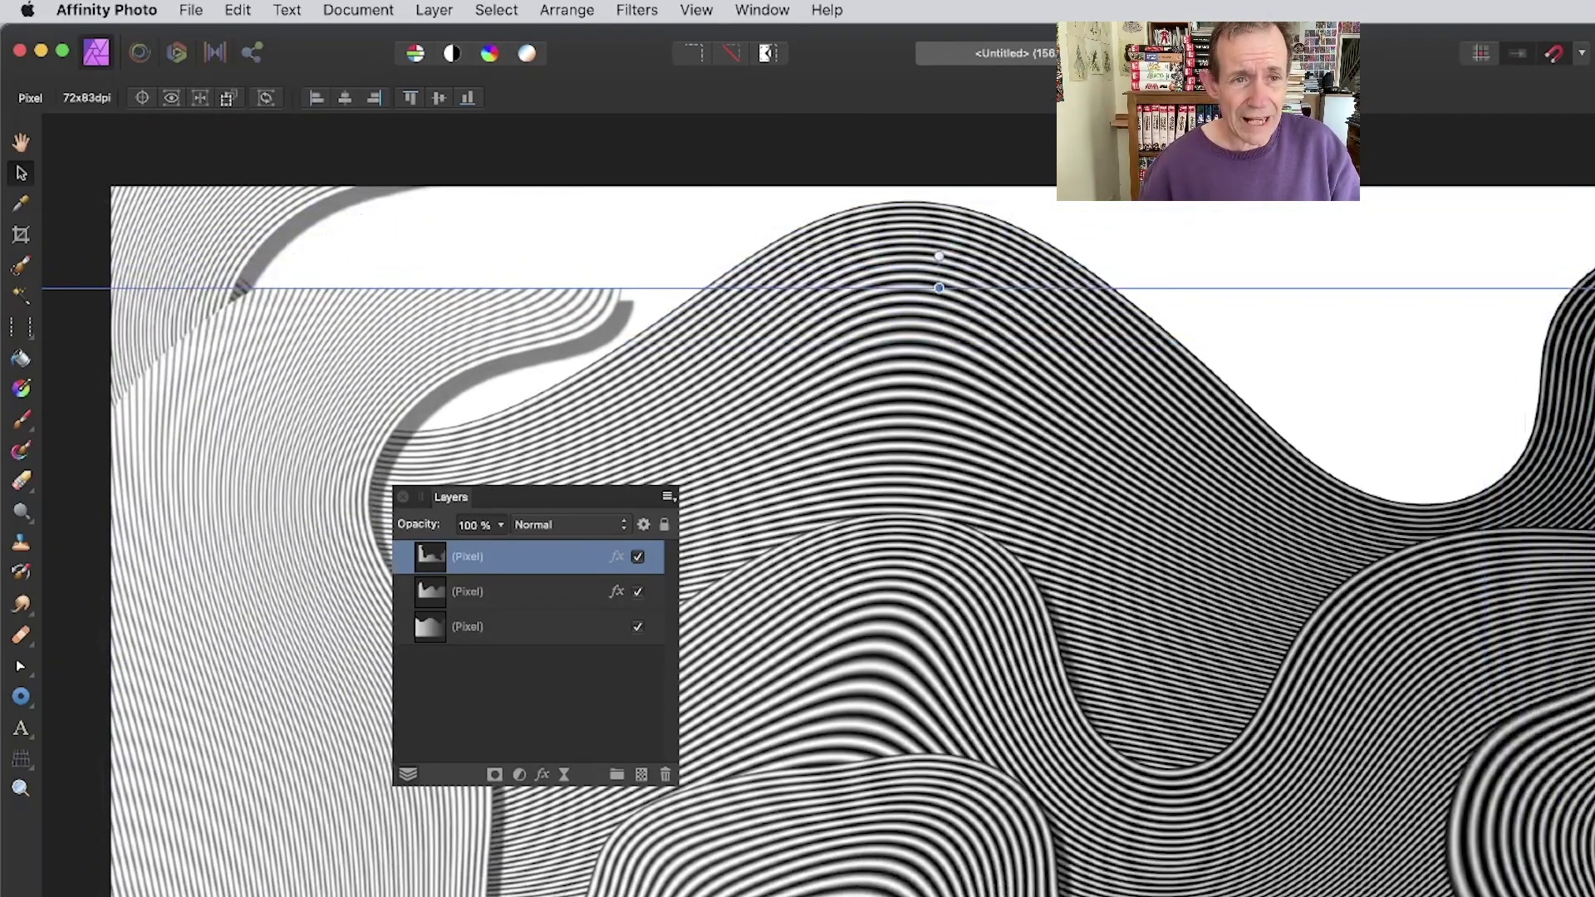
key(super+j)
drag(939, 287, 938, 151)
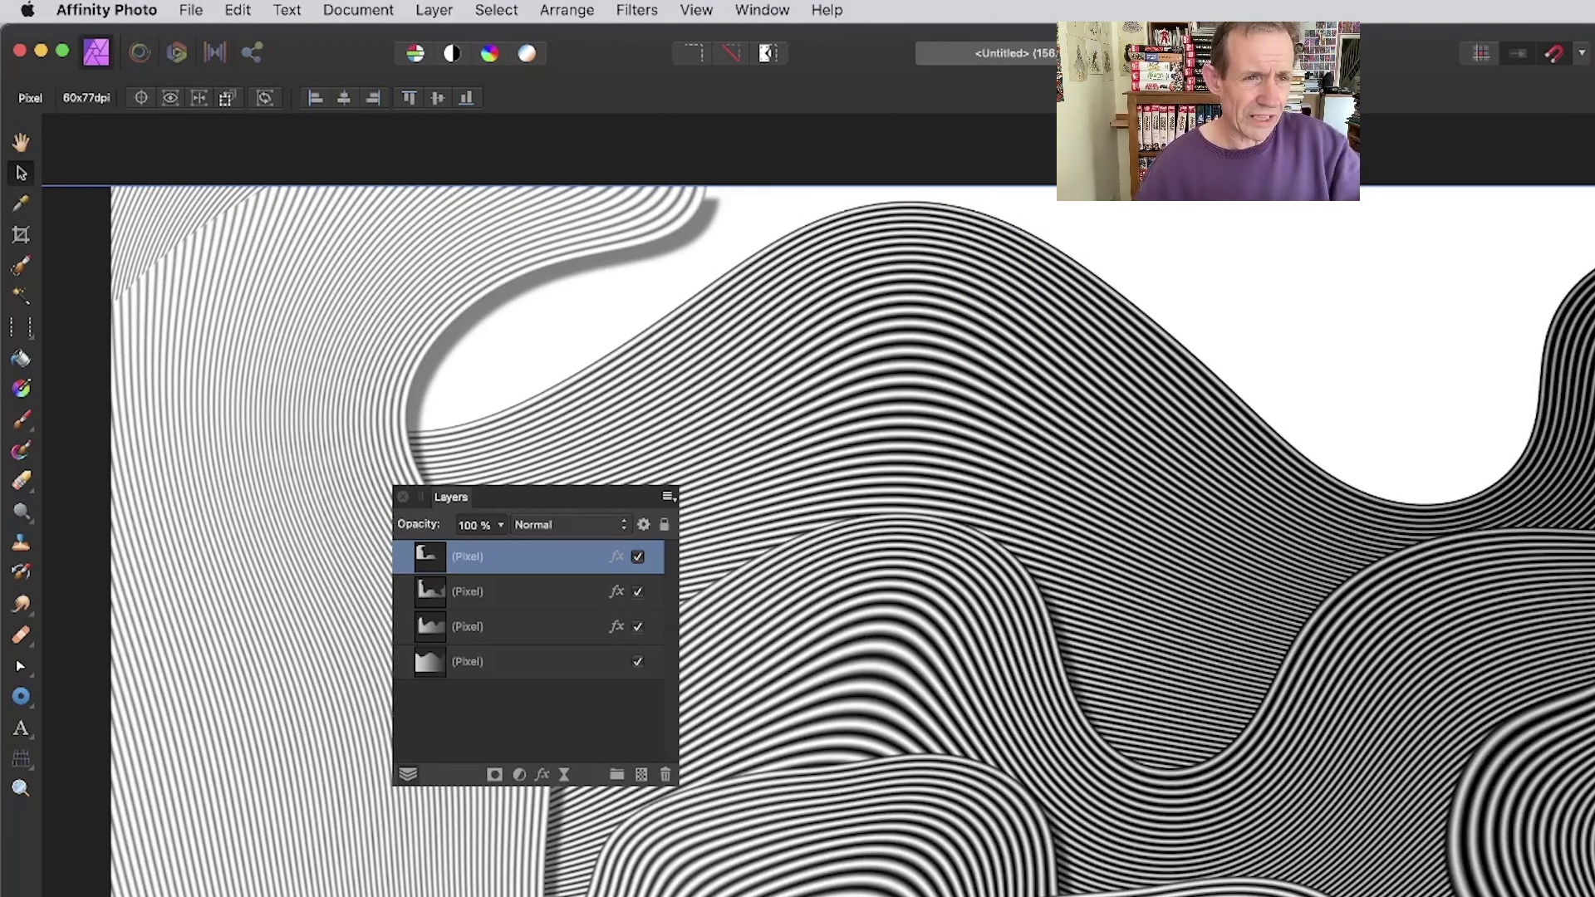
scroll(399, 391, down, 2)
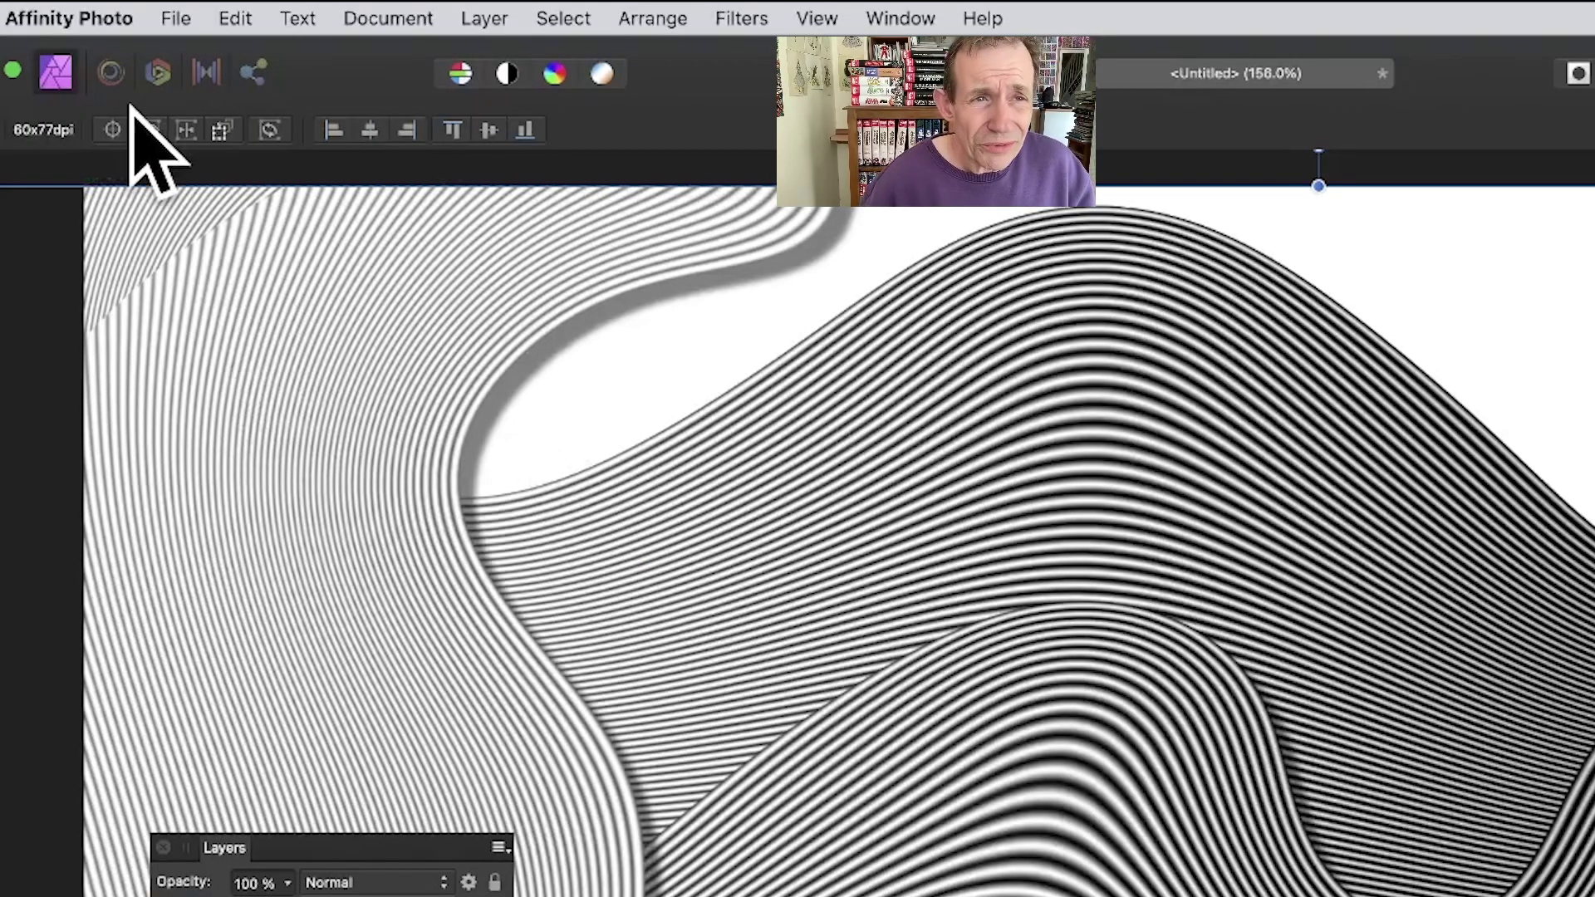
Step: Add a Threshold adjustment layer set to 91% for stark black-and-white lines
click(484, 19)
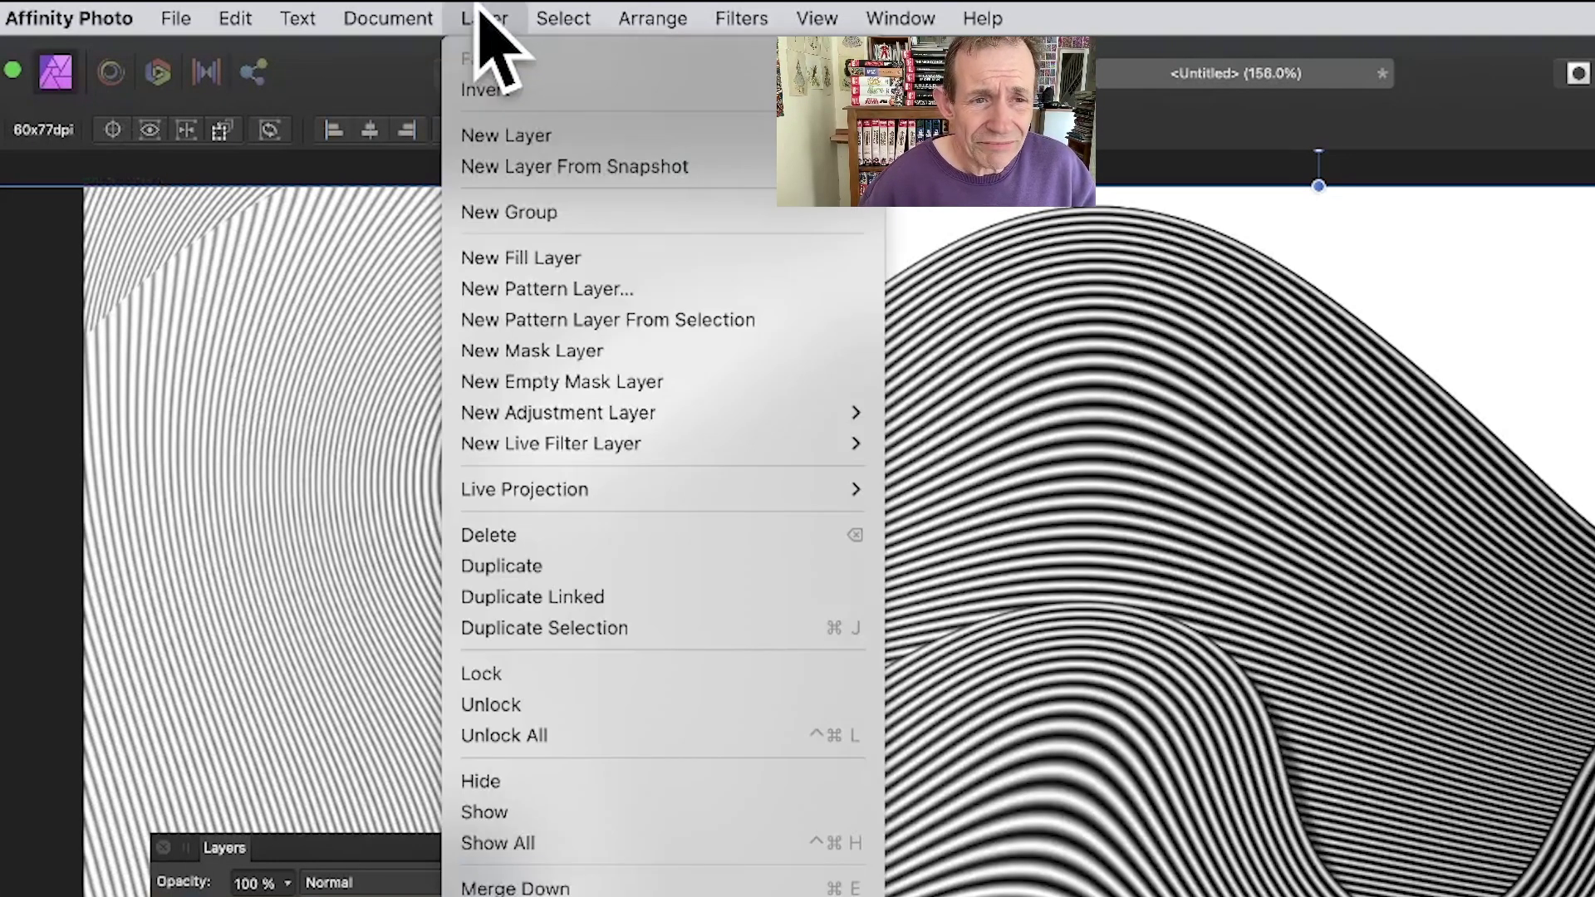
mouse_move(555, 415)
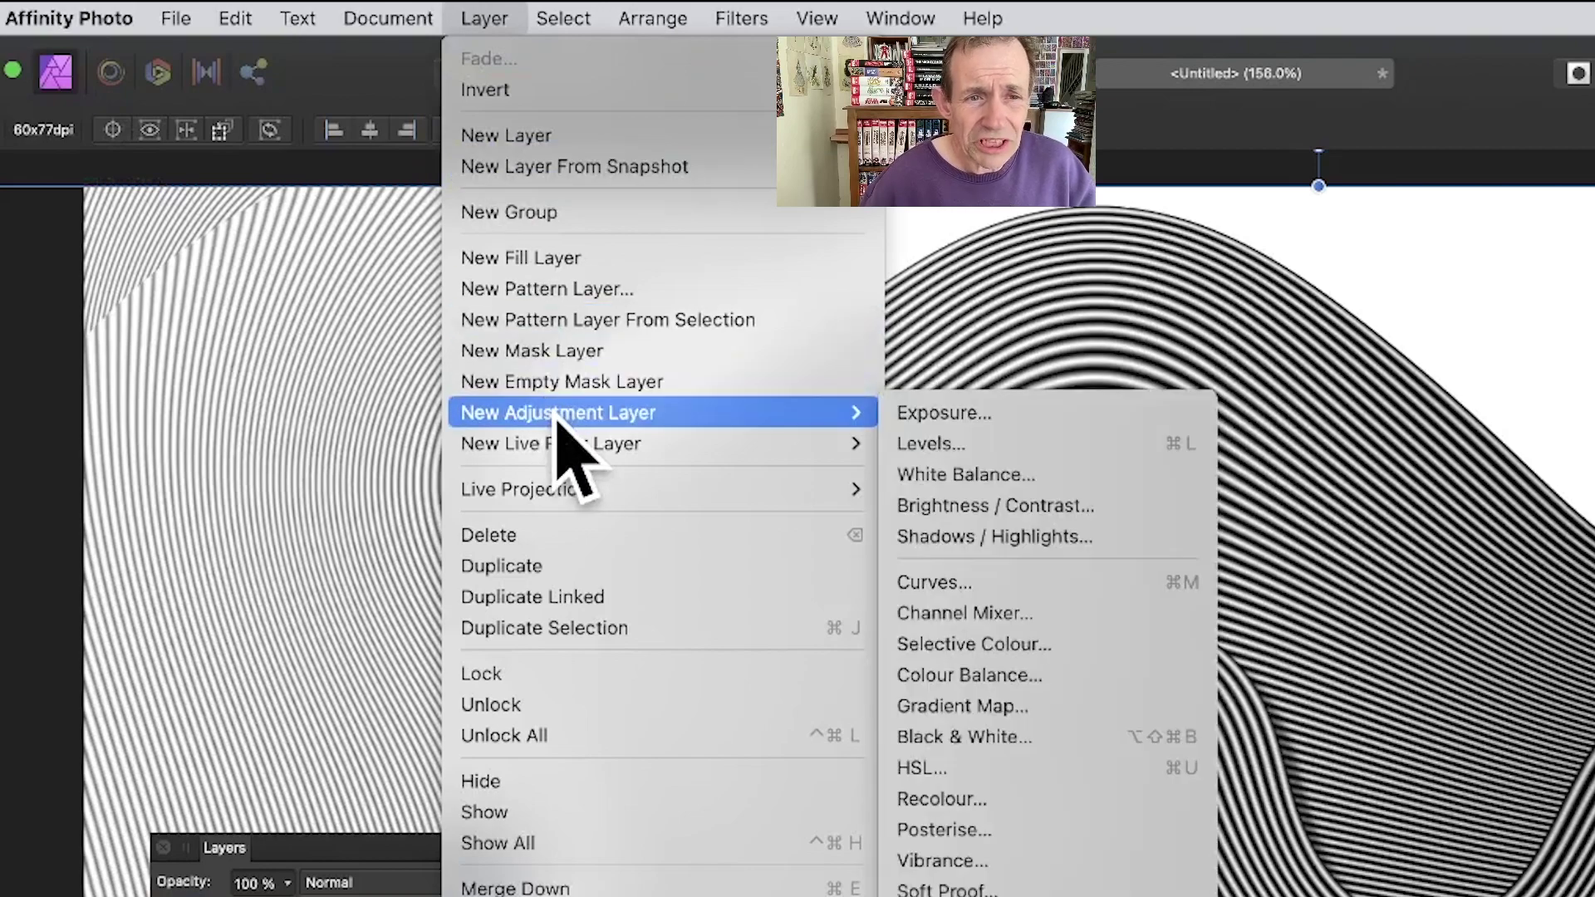
click(1132, 890)
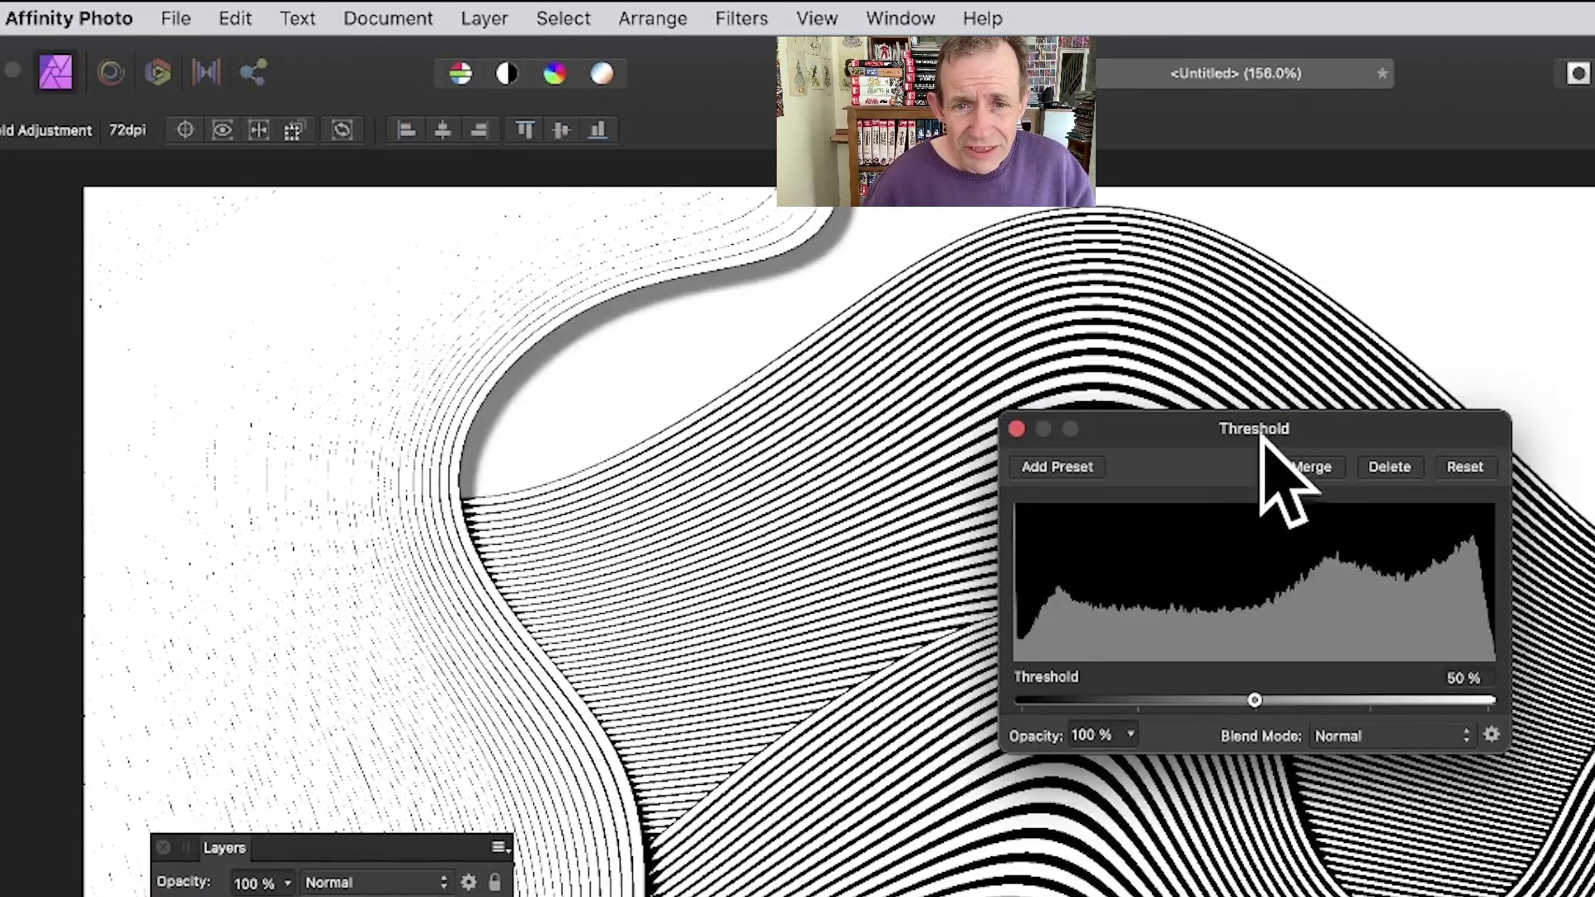
drag(1260, 430, 297, 400)
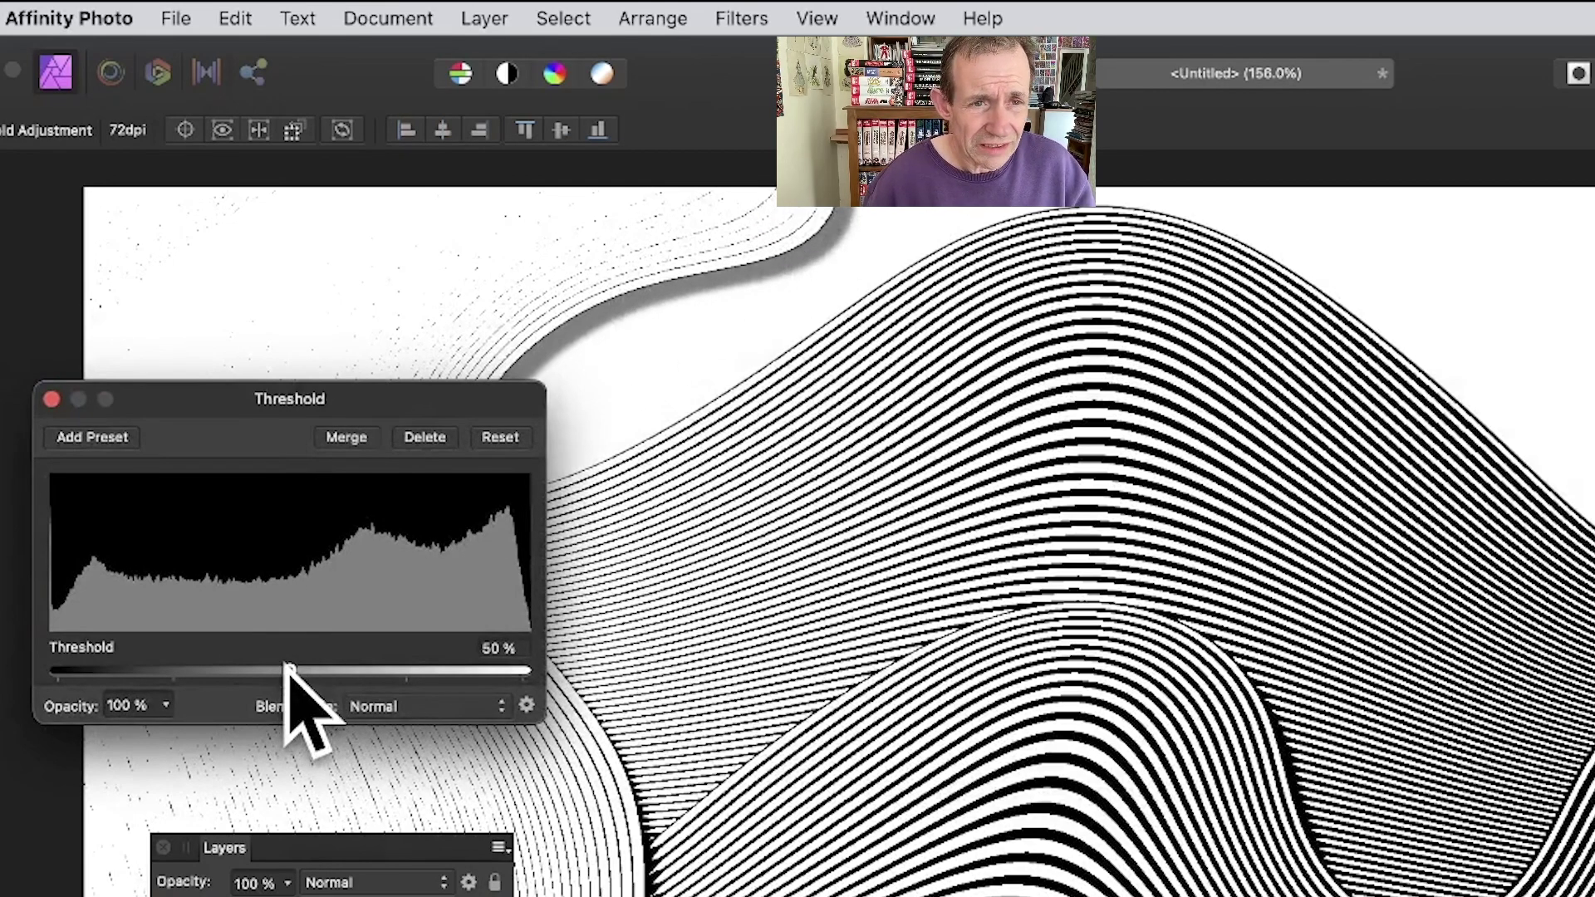
drag(285, 669, 221, 671)
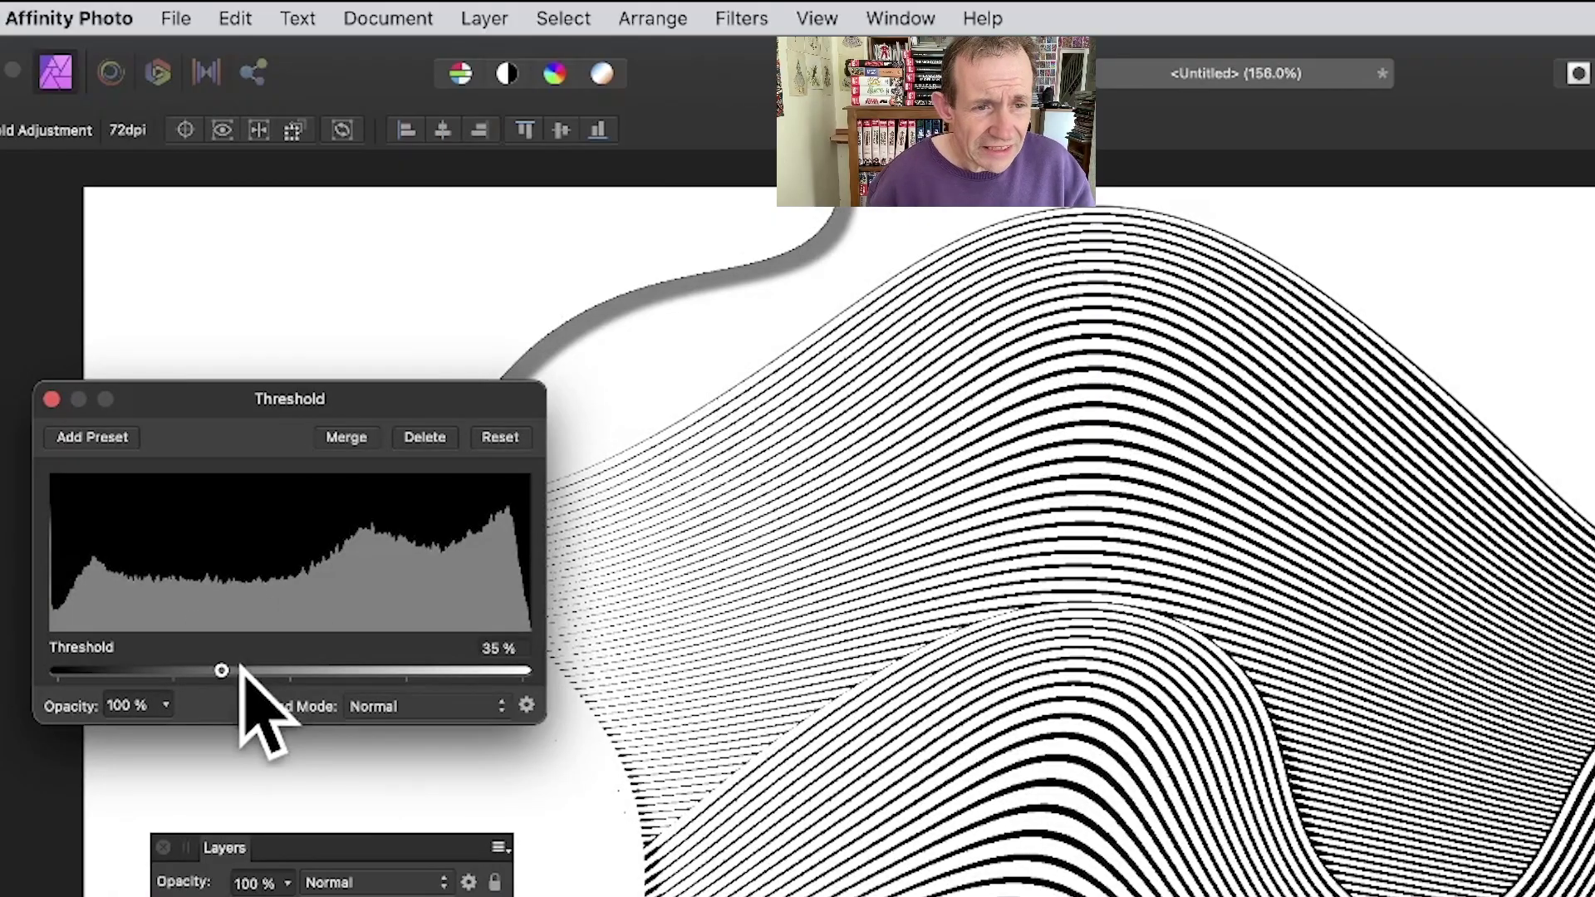
drag(240, 669, 482, 670)
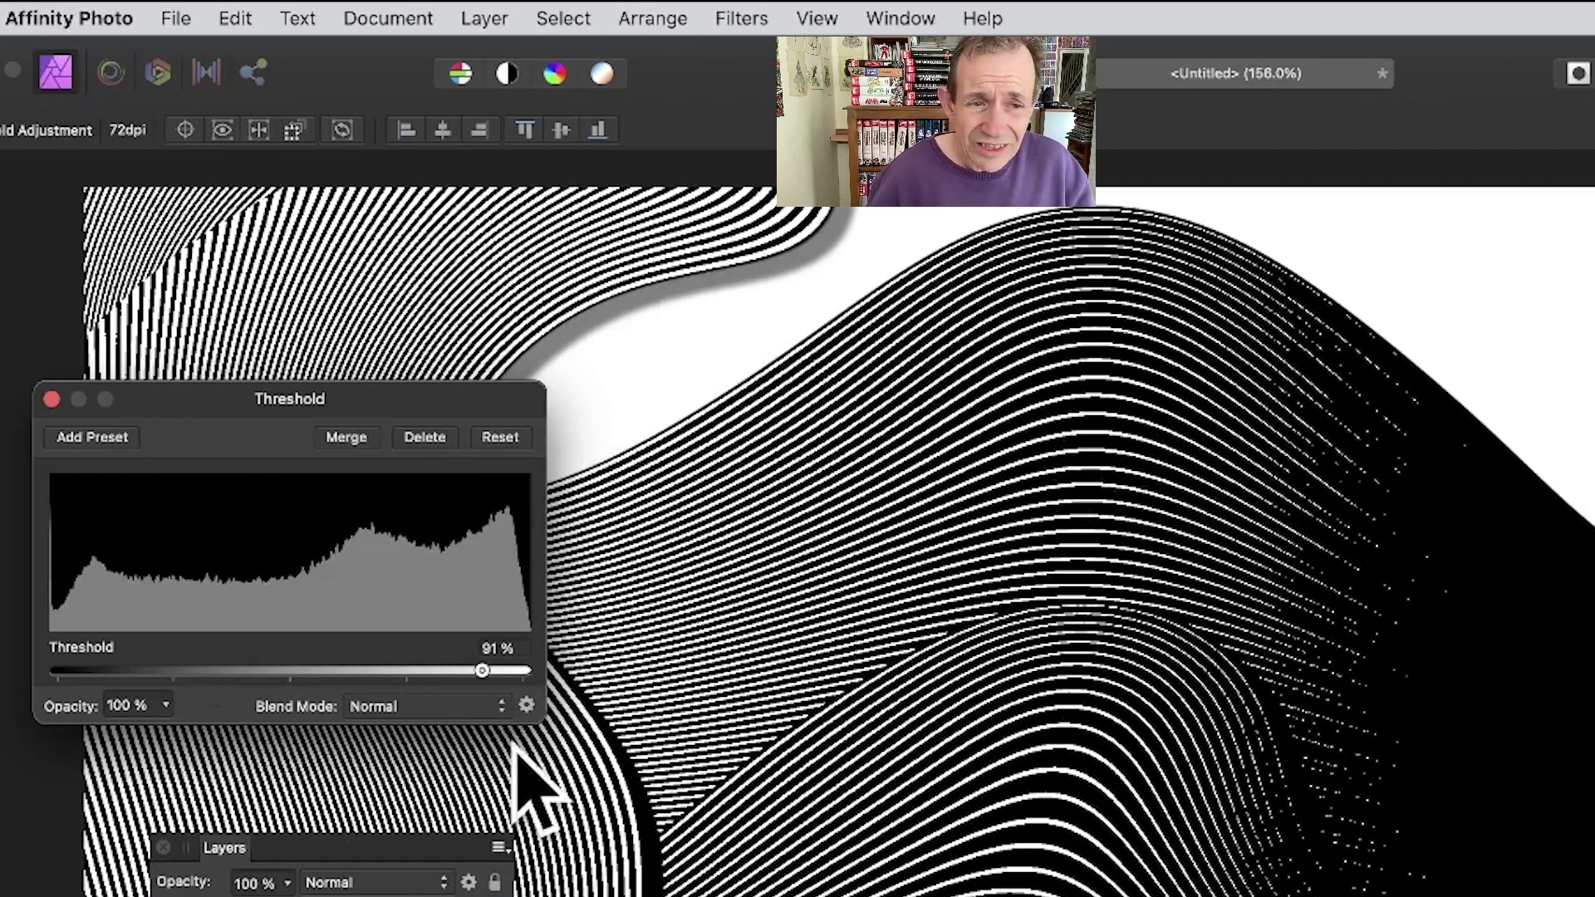
click(51, 399)
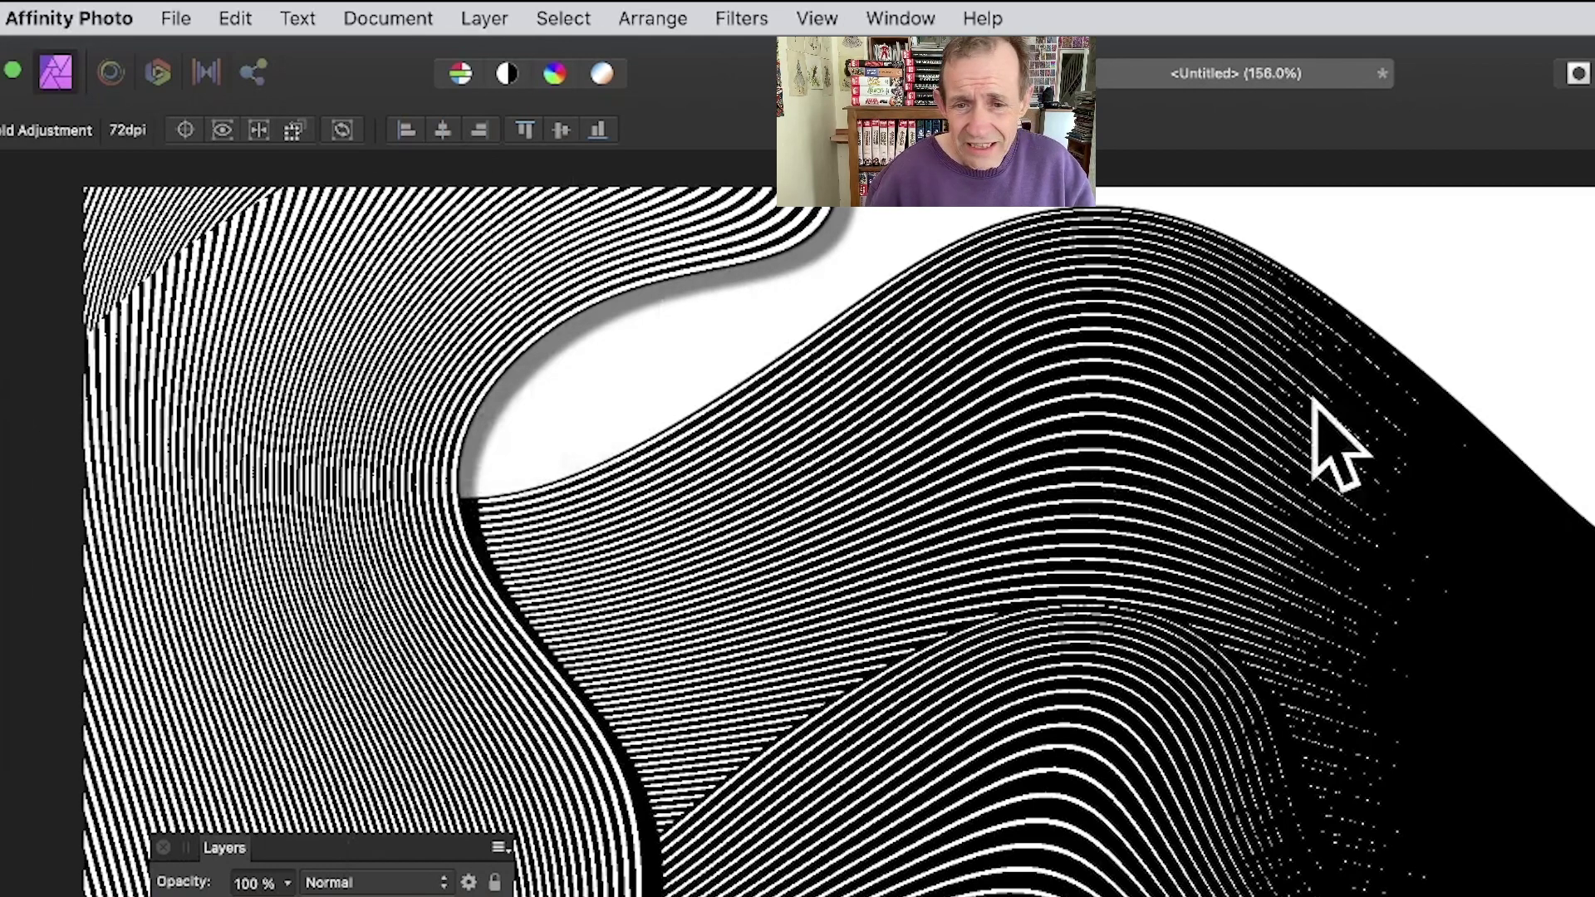